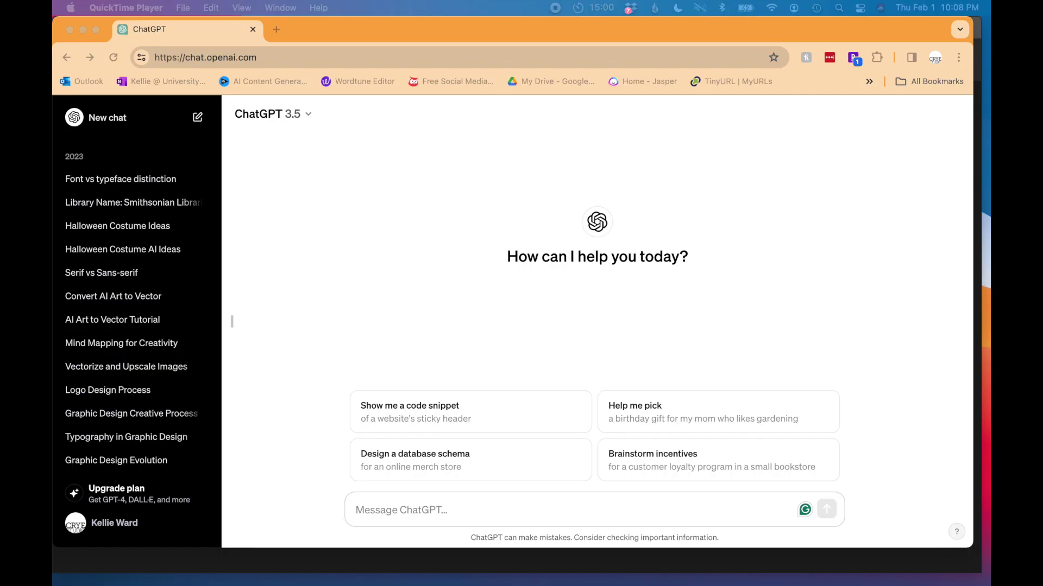
- Ask ChatGPT to 'create a list of coffee company names' and highlight 'Cup O' Cloud'
{"action": "left_click", "coordinate": [443, 293]}
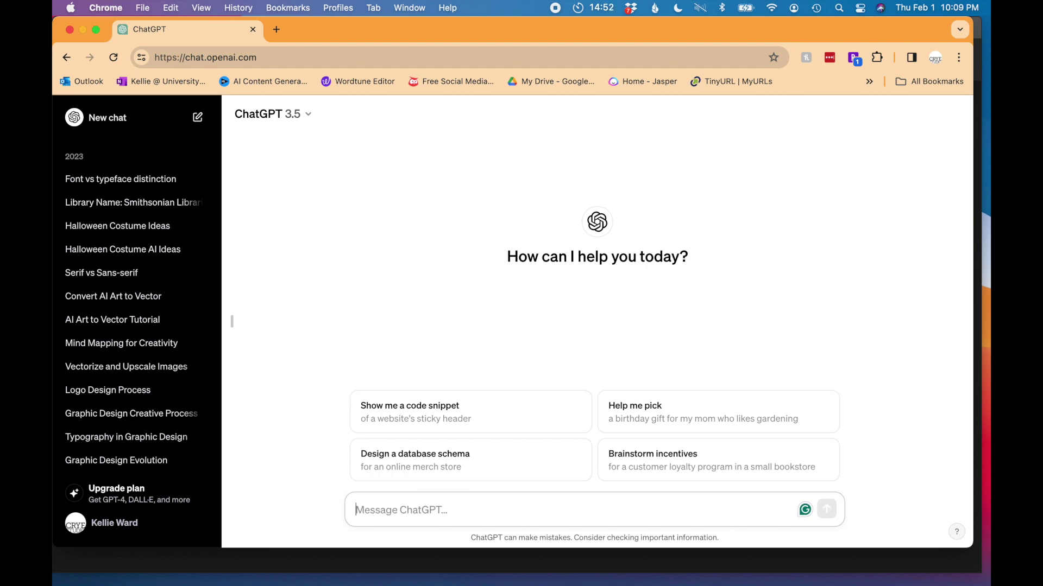
{"action": "type", "text": "create a list of coffee company names"}
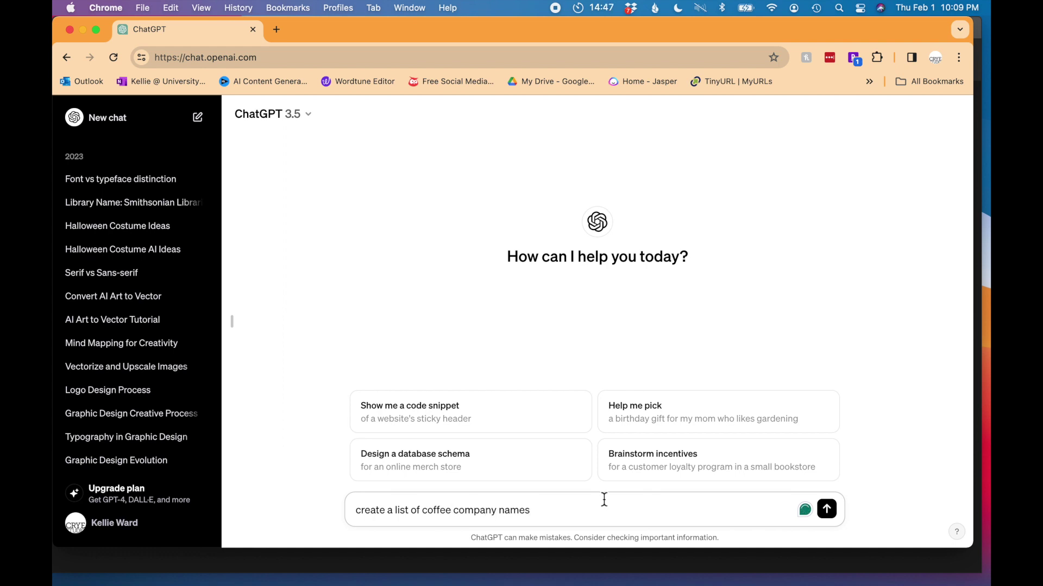
{"action": "key", "text": "Return"}
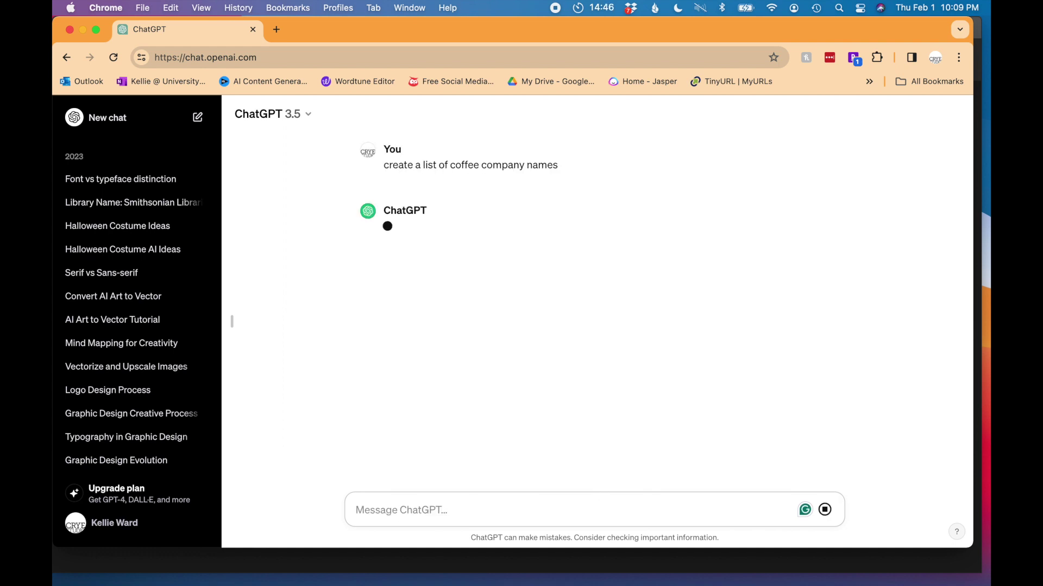
{"action": "scroll", "coordinate": [458, 369], "scroll_direction": "up", "scroll_amount": 2}
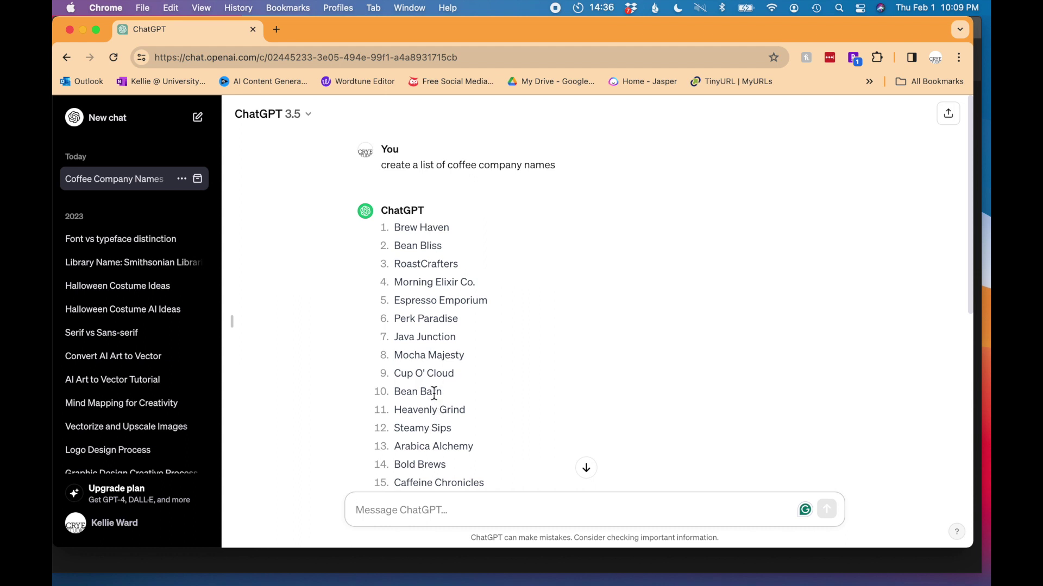
{"action": "left_click_drag", "start_coordinate": [455, 374], "coordinate": [398, 373]}
{"action": "key", "text": "super+c"}
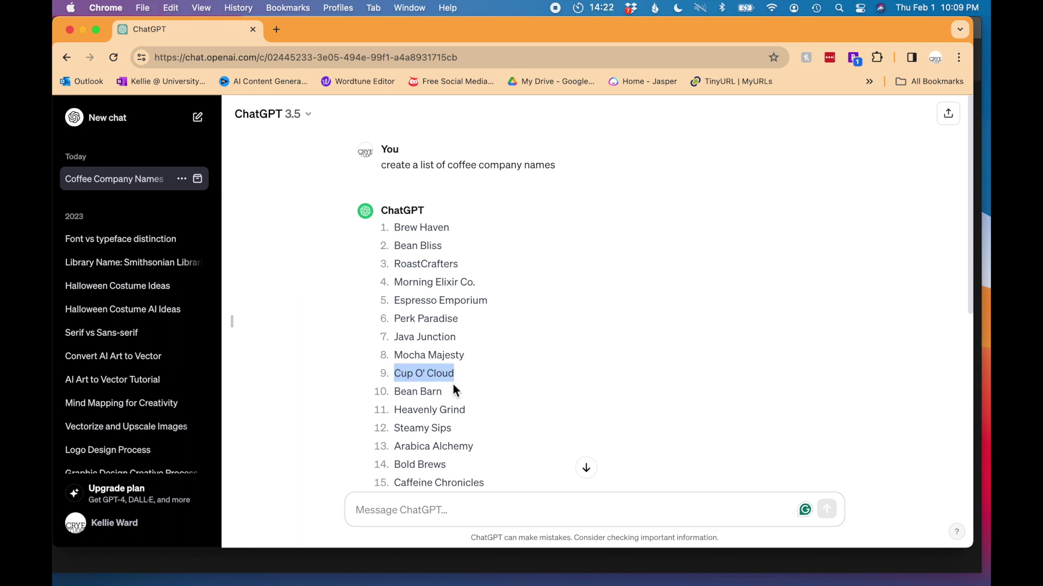
- Create a new landscape document in Illustrator
{"action": "left_click", "coordinate": [863, 537]}
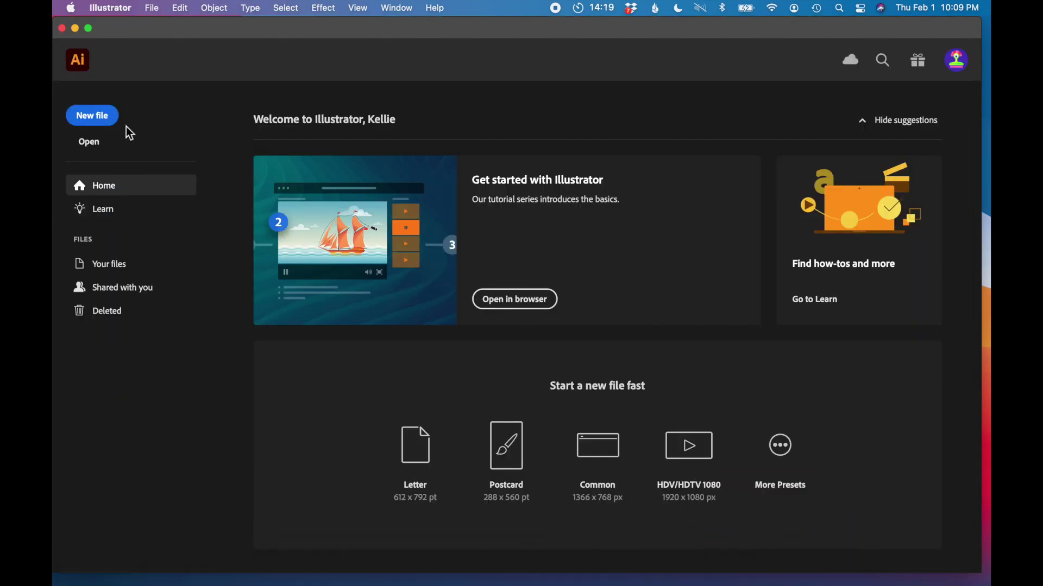
{"action": "left_click", "coordinate": [104, 122]}
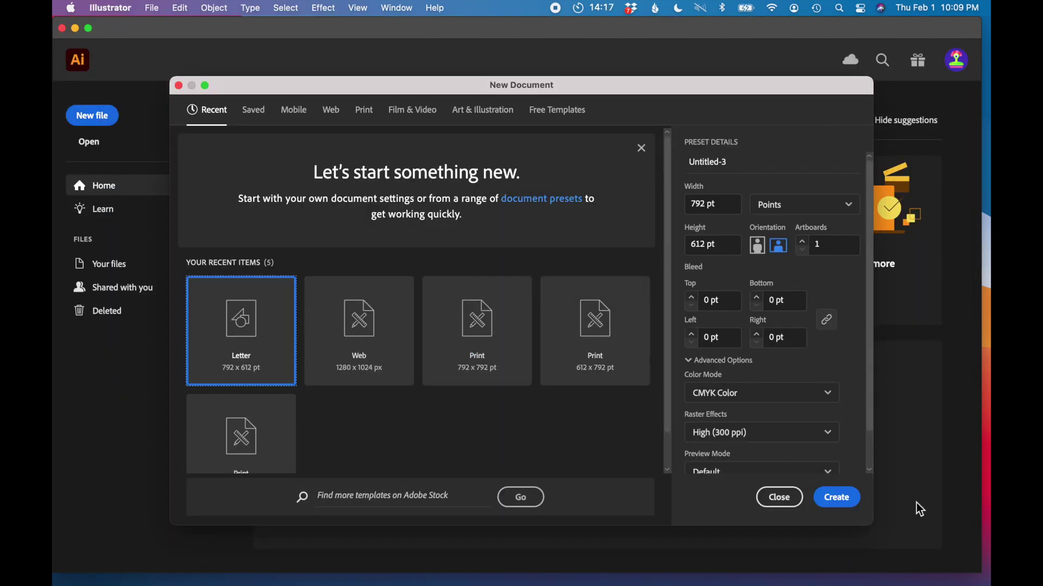
{"action": "left_click", "coordinate": [837, 497]}
- Paste 'Cup O' Cloud' into a text frame at the top-left and set it to 21 pt
{"action": "left_click", "coordinate": [65, 183]}
{"action": "left_click_drag", "start_coordinate": [239, 134], "coordinate": [414, 240]}
{"action": "key", "text": "super+v"}
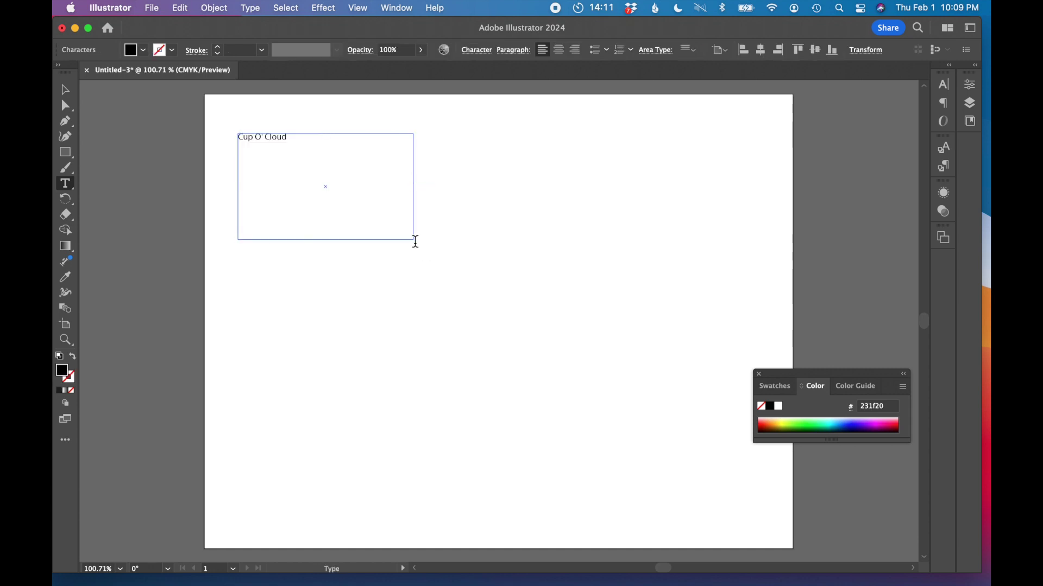
{"action": "triple_click", "coordinate": [333, 139]}
{"action": "key", "text": "super+t"}
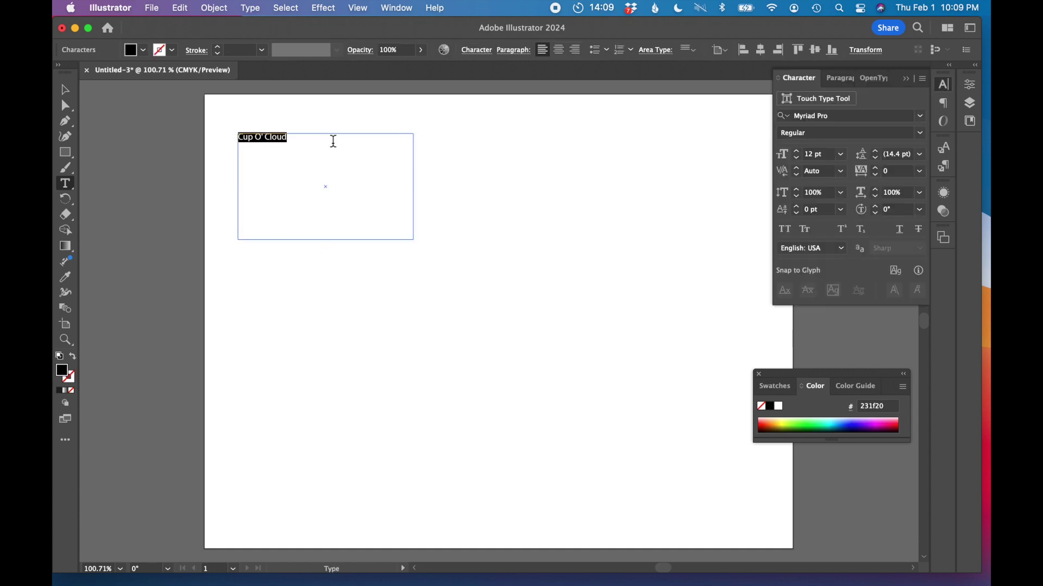
{"action": "scroll", "coordinate": [805, 157], "scroll_direction": "up", "scroll_amount": 8}
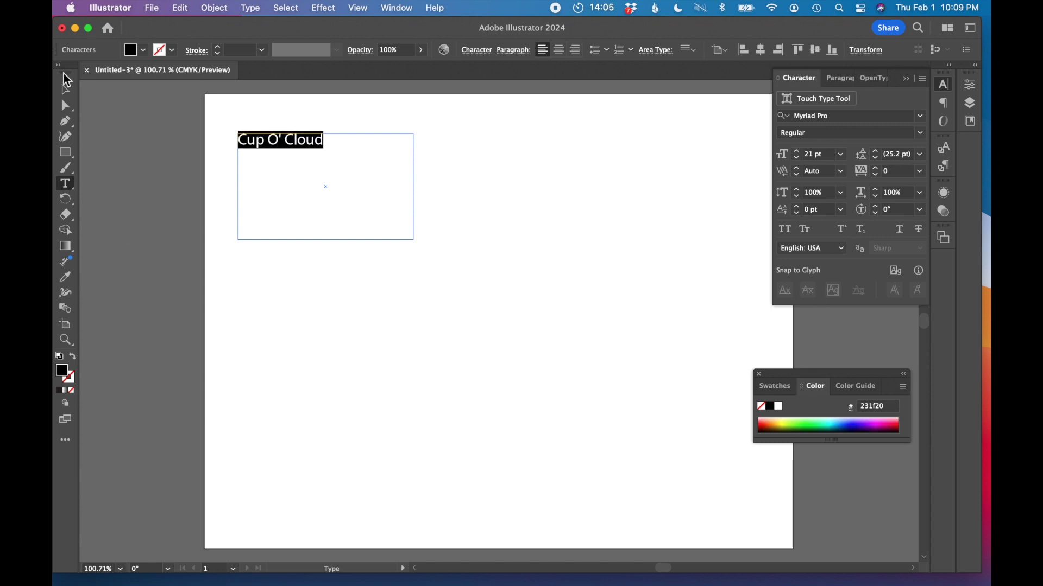
{"action": "key", "text": "Escape"}
{"action": "left_click", "coordinate": [184, 194]}
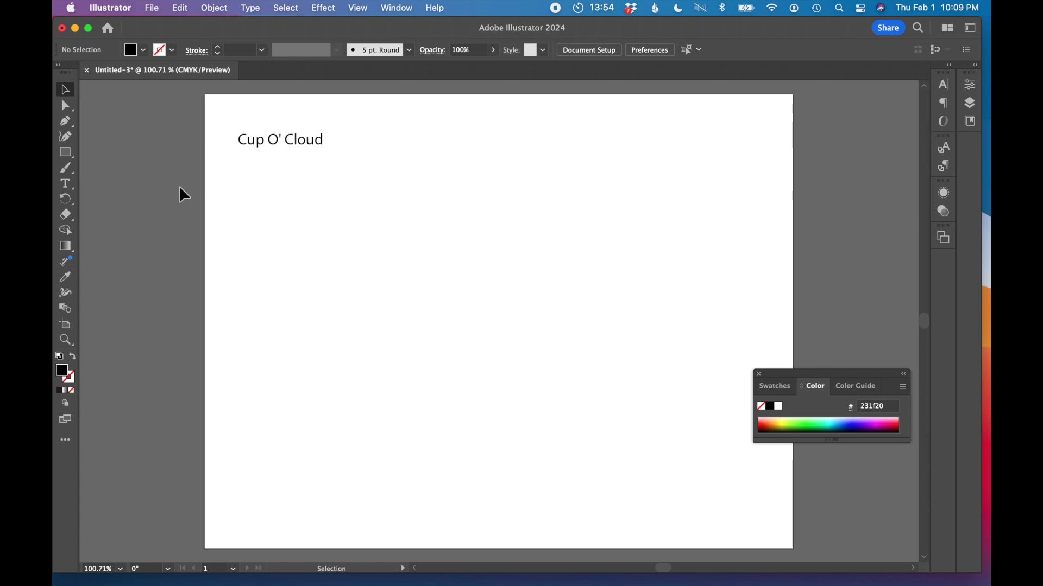
{"action": "mouse_move", "coordinate": [251, 568]}
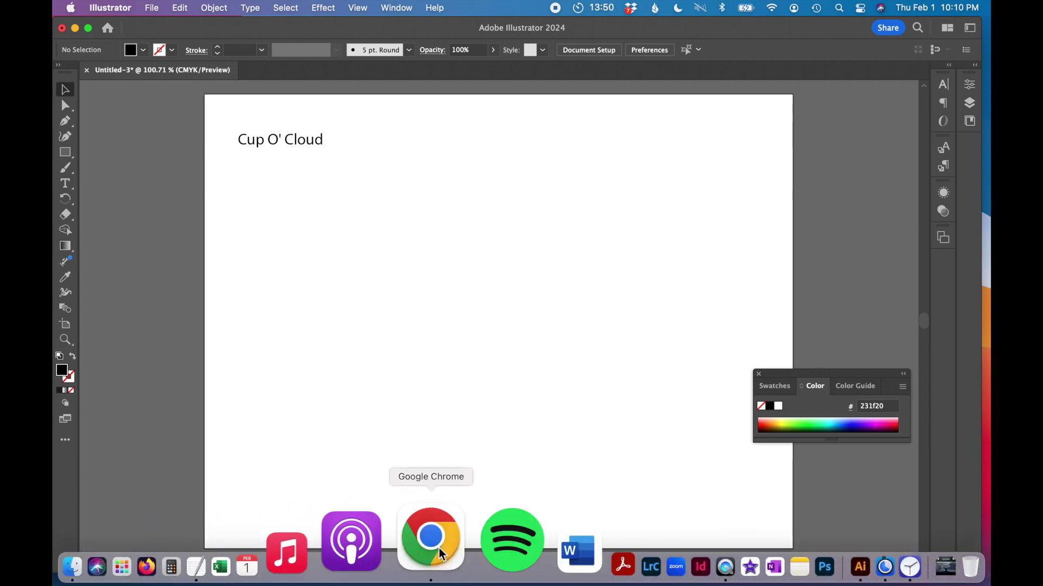
- Search Google for 'coffee cup icon' in a new Chrome tab
{"action": "left_click", "coordinate": [440, 550]}
{"action": "left_click", "coordinate": [276, 30]}
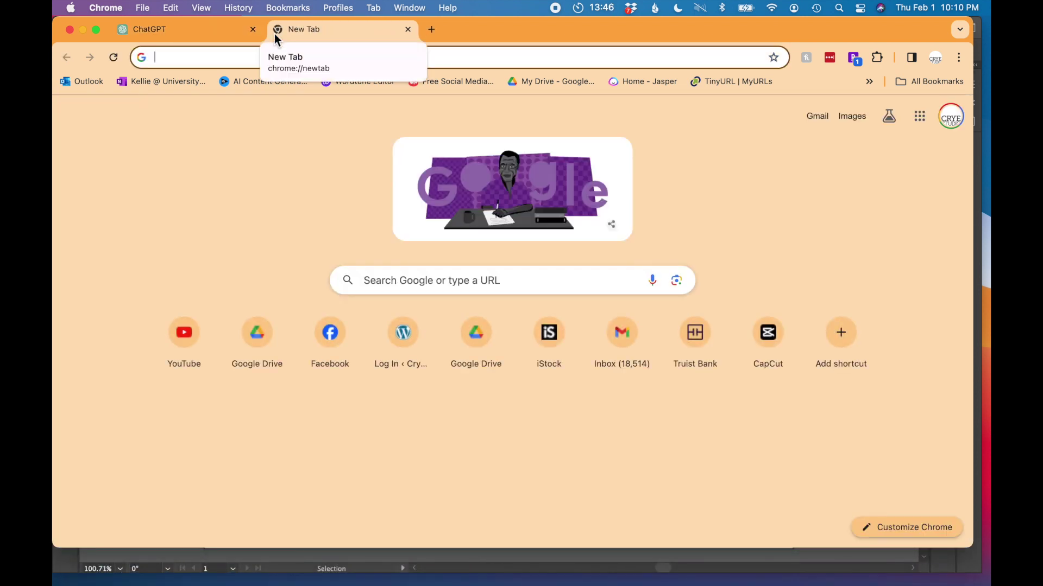
{"action": "left_click", "coordinate": [200, 61]}
{"action": "type", "text": "coff"}
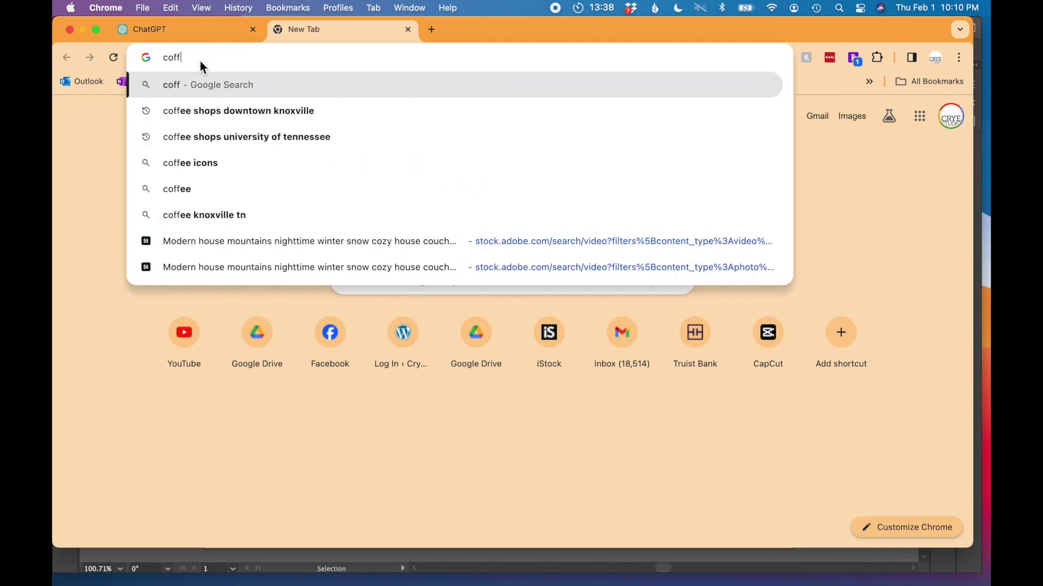
{"action": "type", "text": "ee cup"}
{"action": "key", "text": "Return"}
{"action": "type", "text": "icon"}
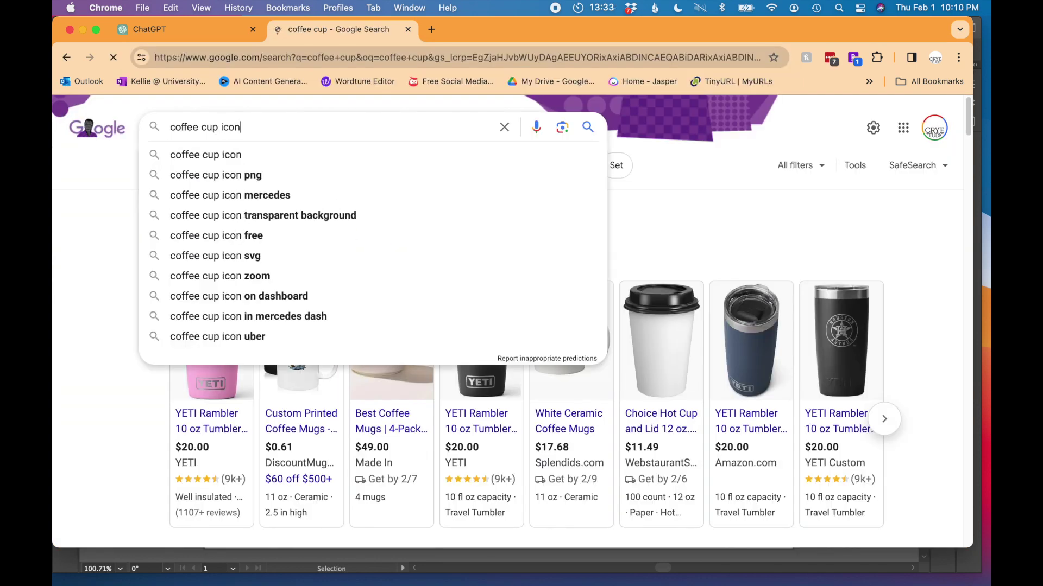
{"action": "key", "text": "Return"}
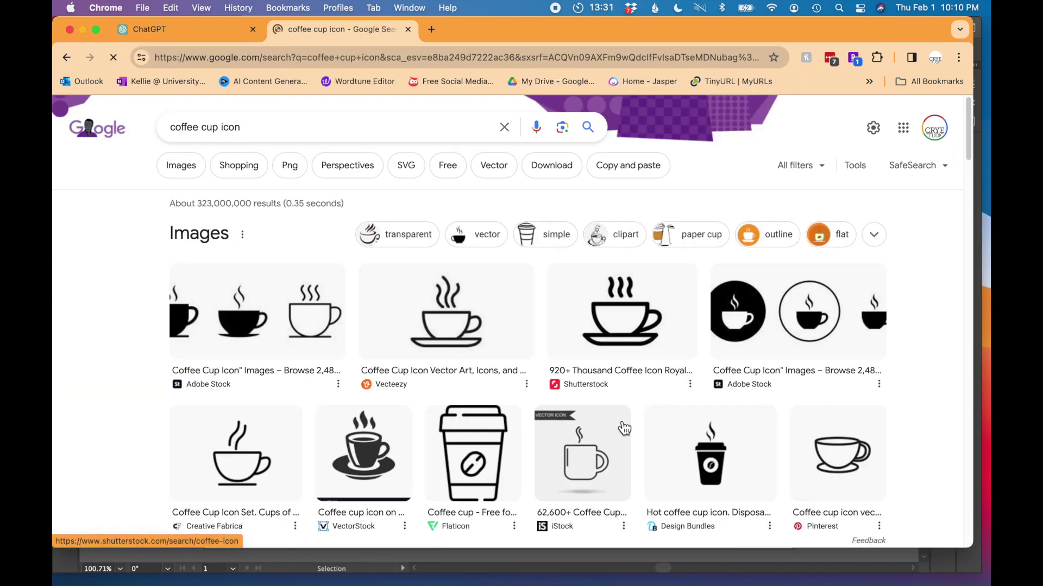
{"action": "scroll", "coordinate": [621, 426], "scroll_direction": "down", "scroll_amount": 3}
{"action": "scroll", "coordinate": [598, 396], "scroll_direction": "up", "scroll_amount": 3}
- Filter image results to large and copy the black steaming Shutterstock mug
{"action": "left_click", "coordinate": [189, 179]}
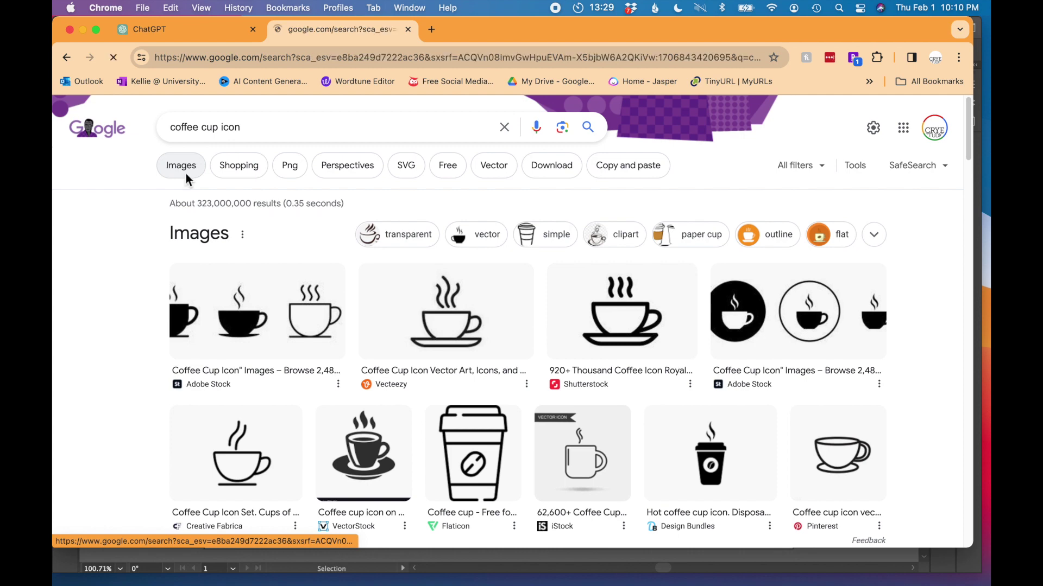
{"action": "left_click", "coordinate": [589, 173]}
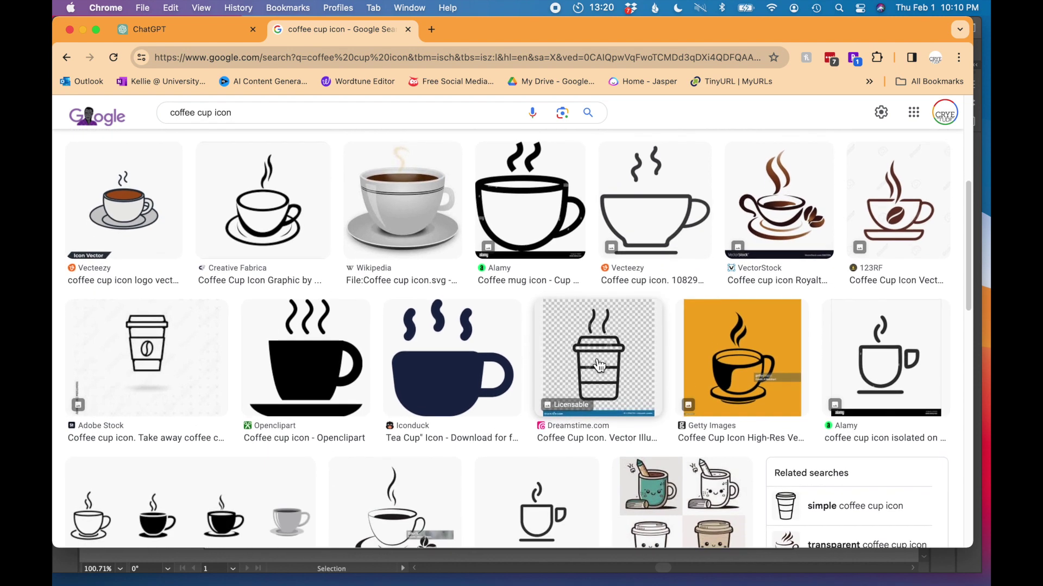
{"action": "scroll", "coordinate": [599, 365], "scroll_direction": "down", "scroll_amount": 2}
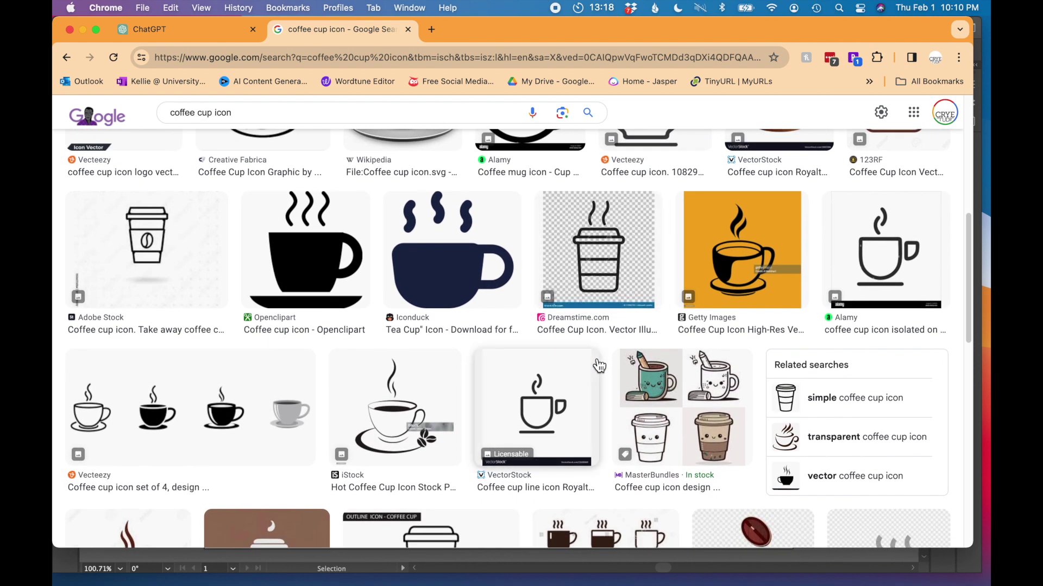
{"action": "scroll", "coordinate": [599, 366], "scroll_direction": "down", "scroll_amount": 5}
{"action": "scroll", "coordinate": [599, 365], "scroll_direction": "down", "scroll_amount": 8}
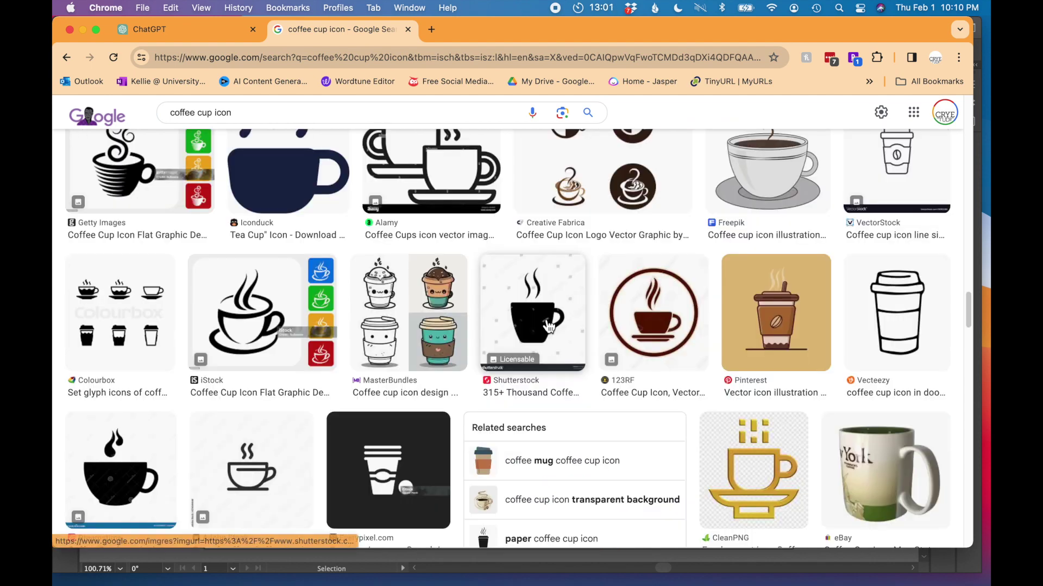
{"action": "left_click", "coordinate": [548, 326]}
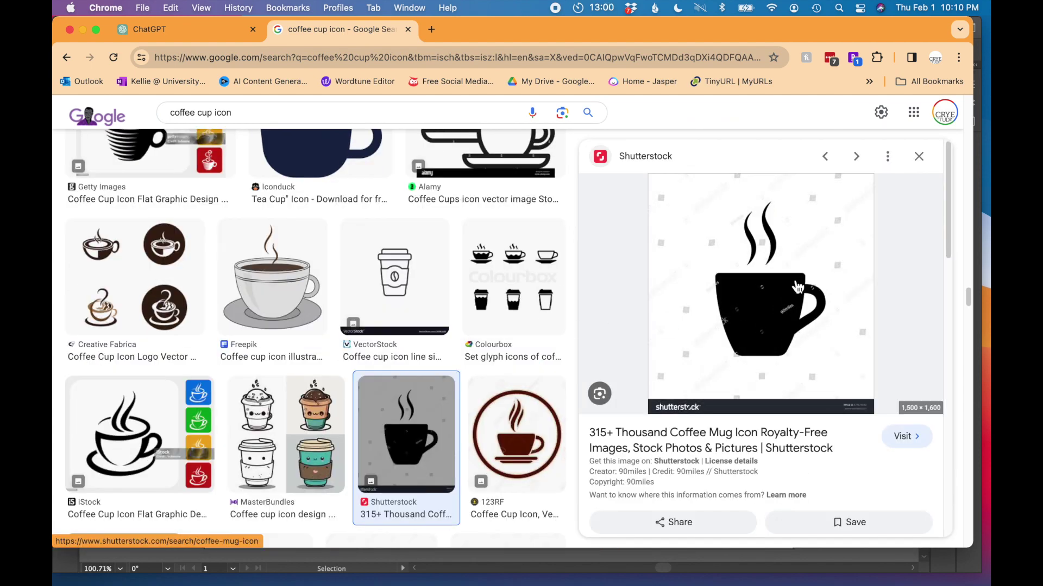
{"action": "right_click", "coordinate": [749, 309]}
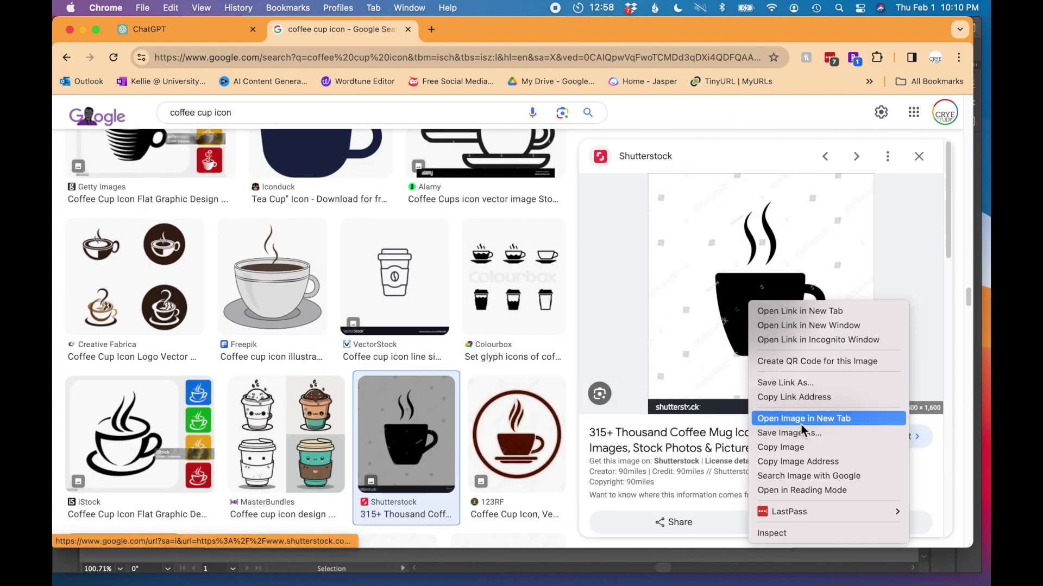
{"action": "left_click", "coordinate": [796, 447]}
{"action": "mouse_move", "coordinate": [670, 548]}
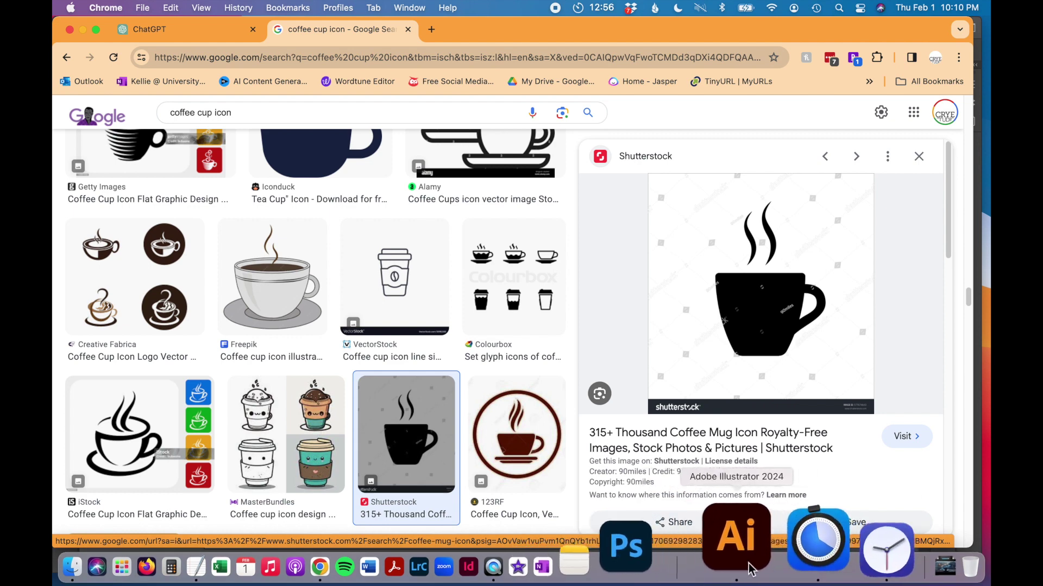
{"action": "left_click", "coordinate": [728, 540]}
- Paste the mug image and shrink it to a small icon at the artboard's top-right
{"action": "key", "text": "super+v"}
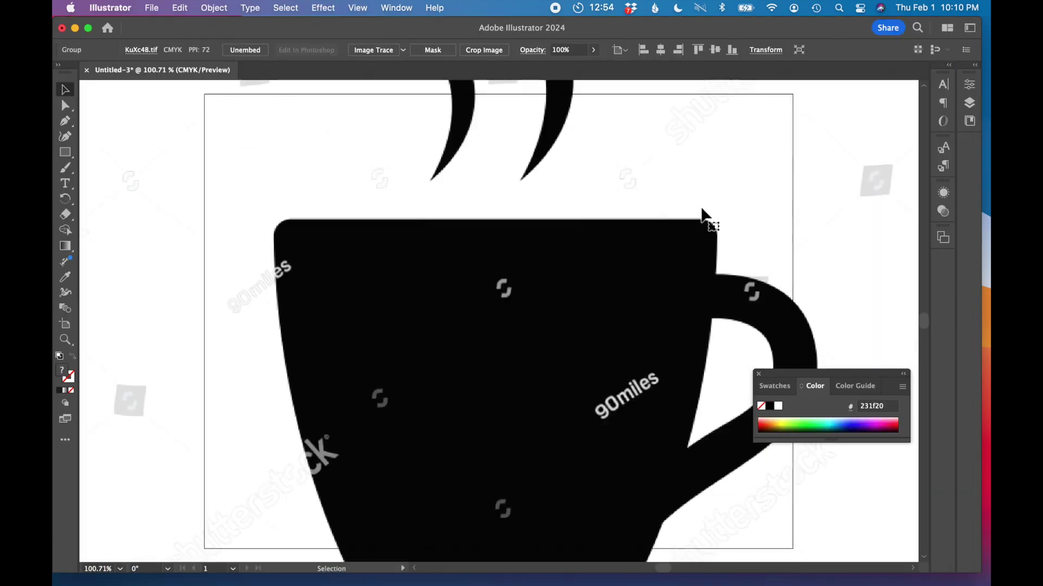
{"action": "key", "text": "super+minus"}
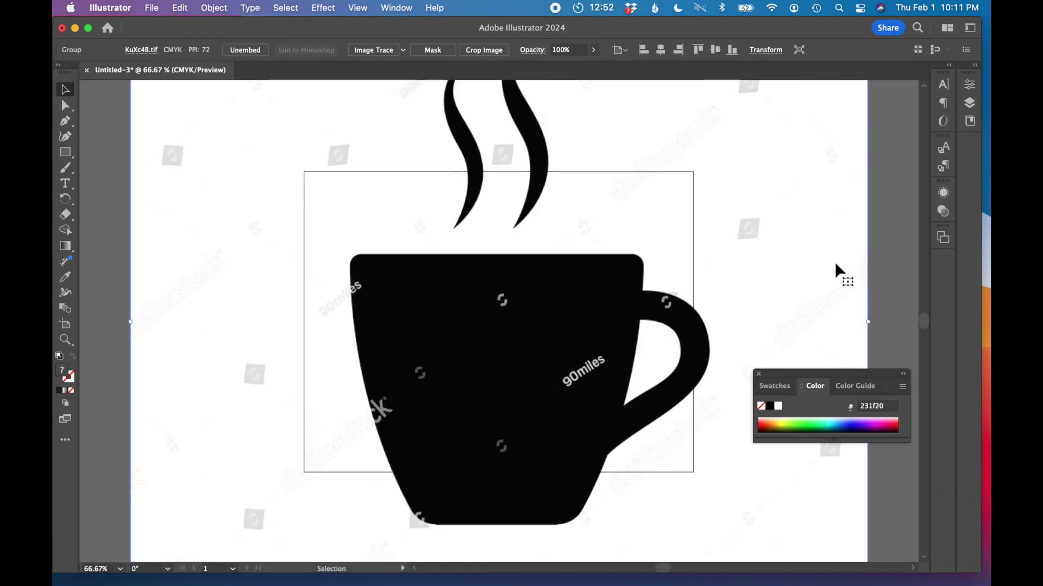
{"action": "left_click_drag", "start_coordinate": [865, 323], "coordinate": [663, 242]}
{"action": "left_click_drag", "start_coordinate": [682, 308], "coordinate": [665, 290]}
{"action": "left_click", "coordinate": [724, 341]}
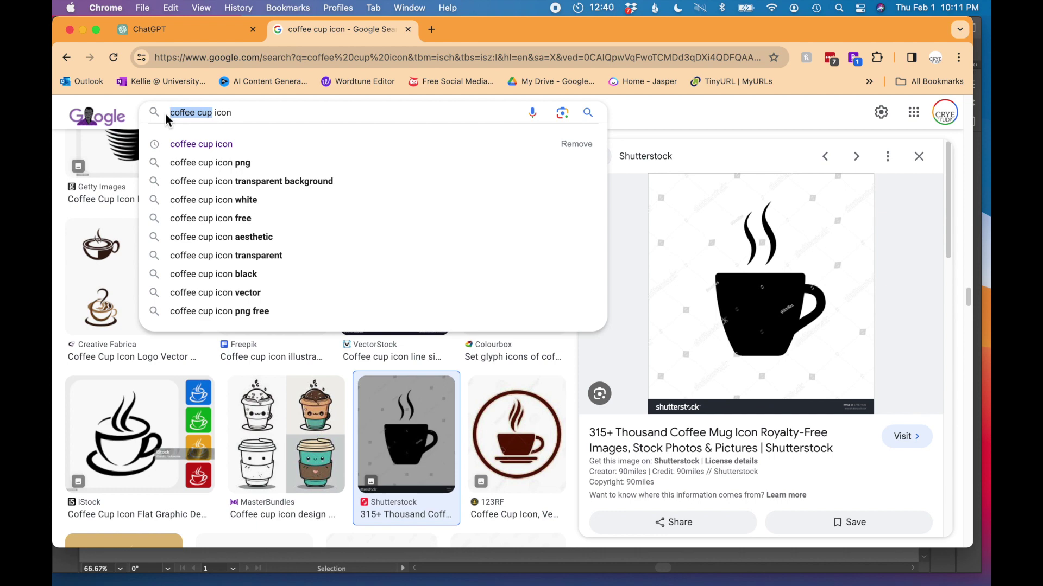
- Search Google Images for 'cloud icon' limited to large images
{"action": "type", "text": "cloud"}
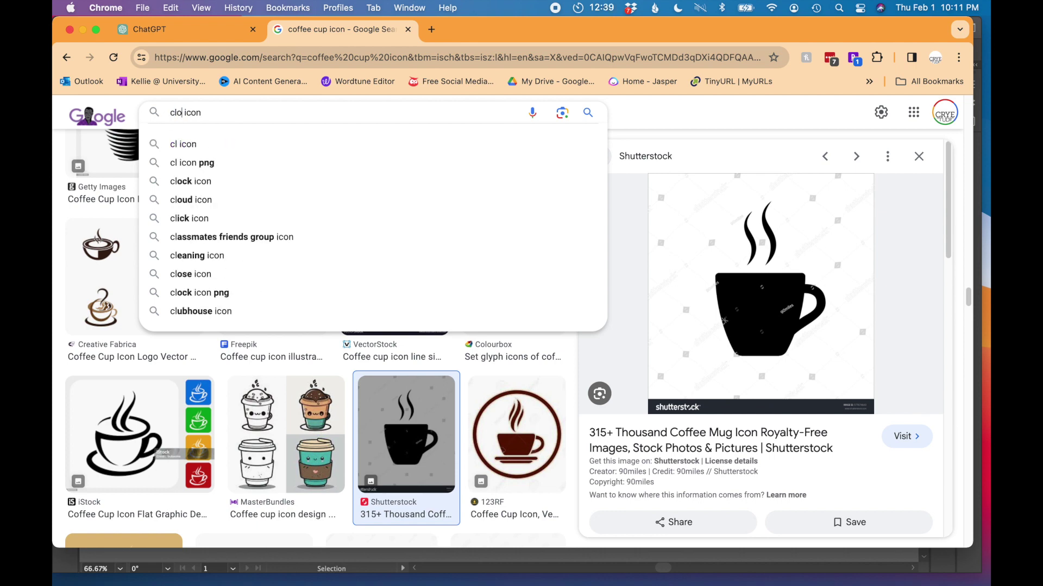
{"action": "key", "text": "Return"}
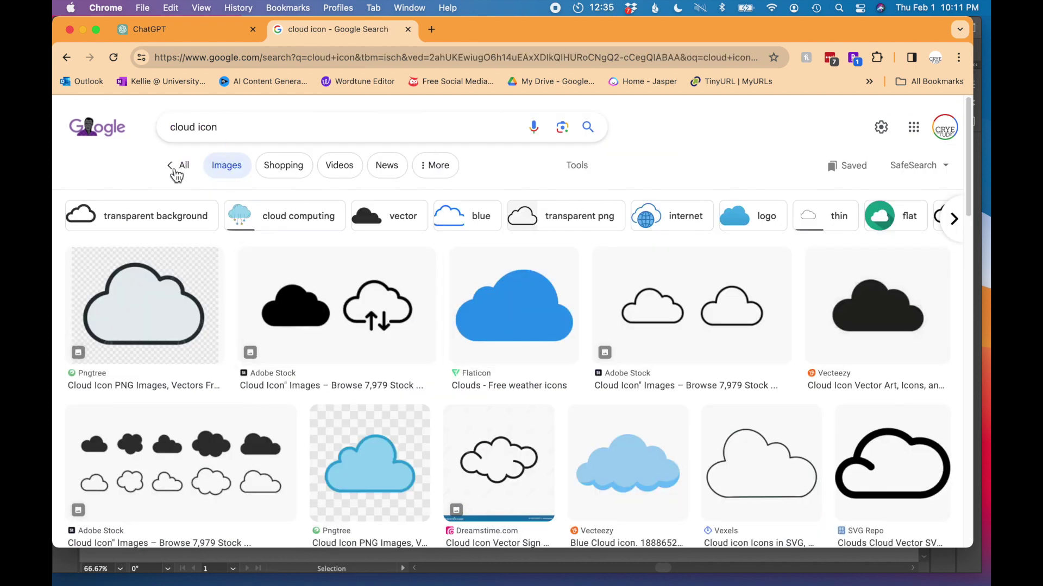
{"action": "left_click", "coordinate": [576, 165]}
{"action": "left_click", "coordinate": [373, 199]}
{"action": "left_click", "coordinate": [367, 241]}
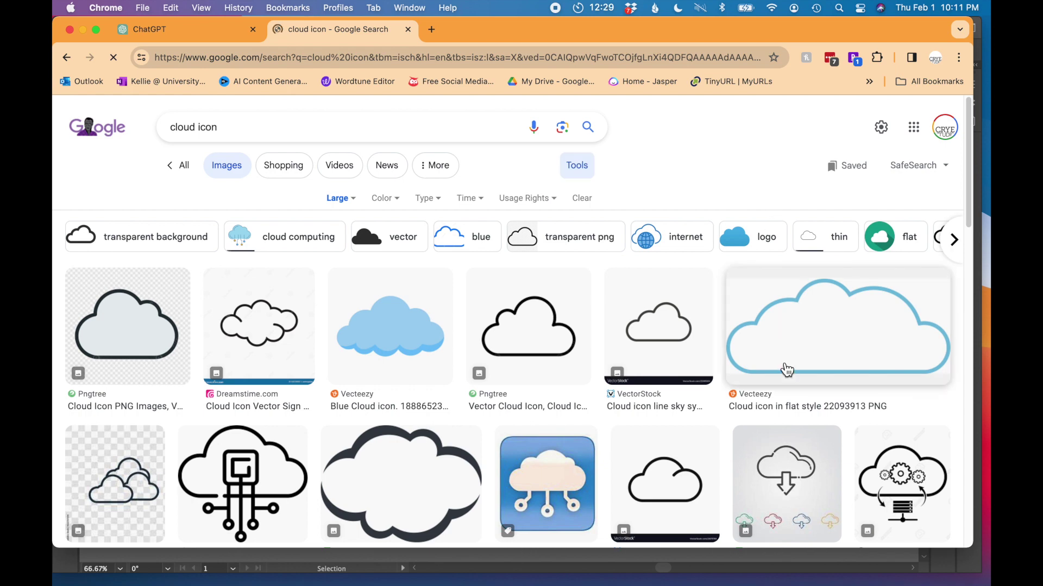
{"action": "scroll", "coordinate": [783, 362], "scroll_direction": "down", "scroll_amount": 4}
{"action": "scroll", "coordinate": [783, 362], "scroll_direction": "down", "scroll_amount": 4}
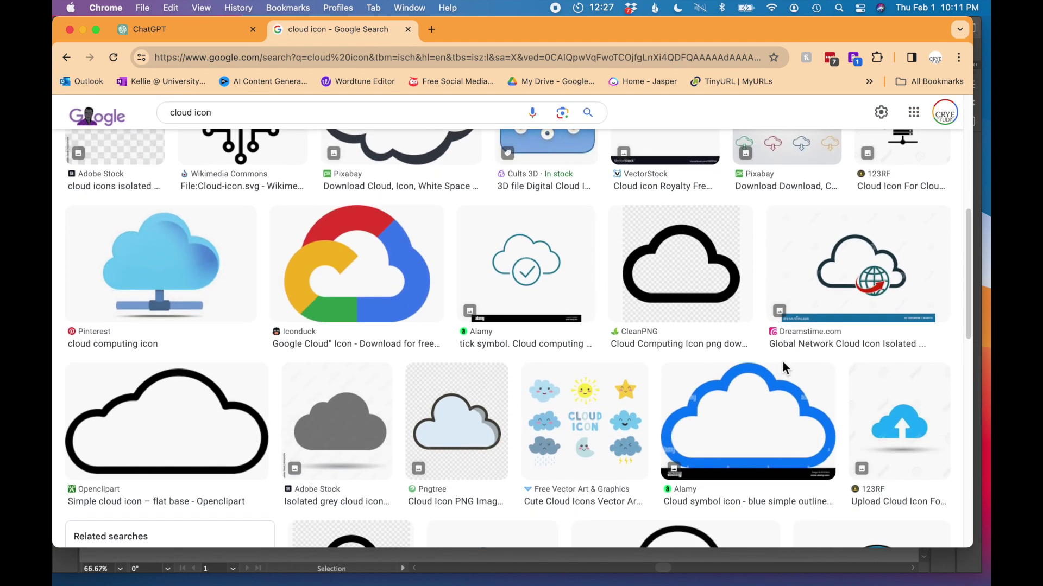
{"action": "scroll", "coordinate": [785, 368], "scroll_direction": "down", "scroll_amount": 3}
- Copy the blue Pixabay cloud and paste it into Illustrator just below the cup
{"action": "left_click", "coordinate": [784, 366]}
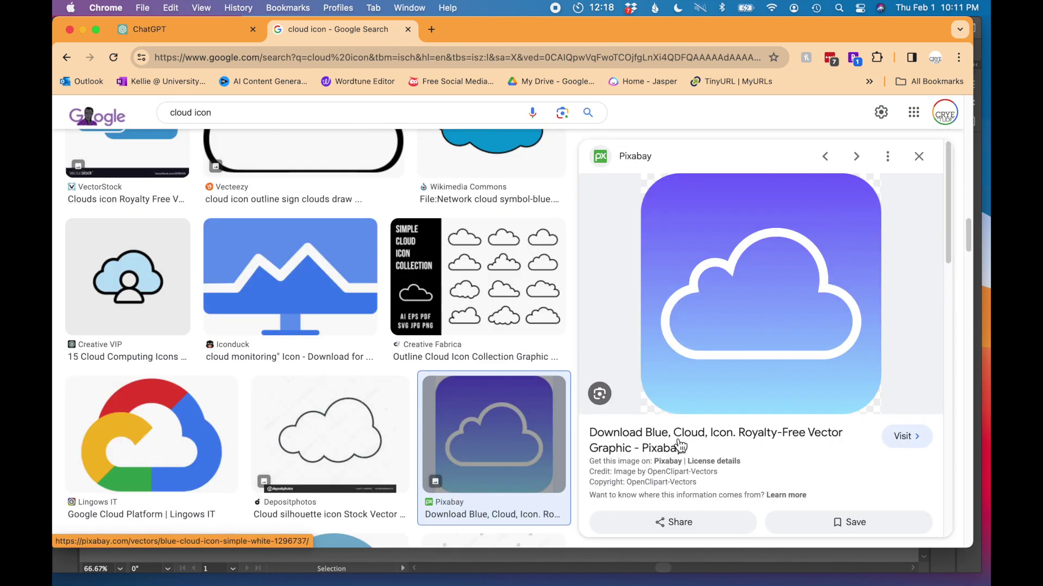
{"action": "right_click", "coordinate": [750, 313]}
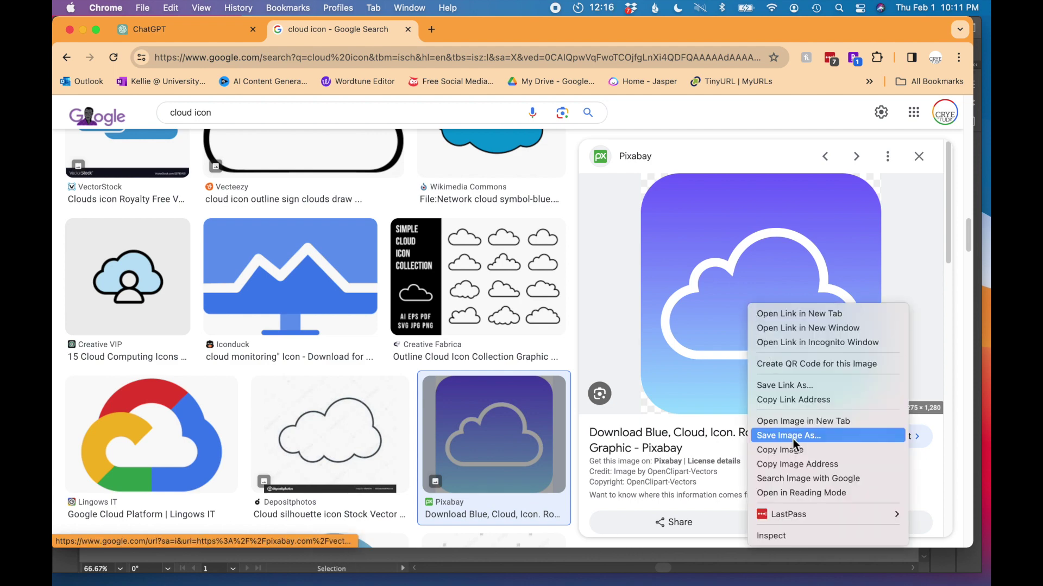
{"action": "left_click", "coordinate": [792, 449]}
{"action": "left_click", "coordinate": [798, 541]}
{"action": "key", "text": "cmd+v"}
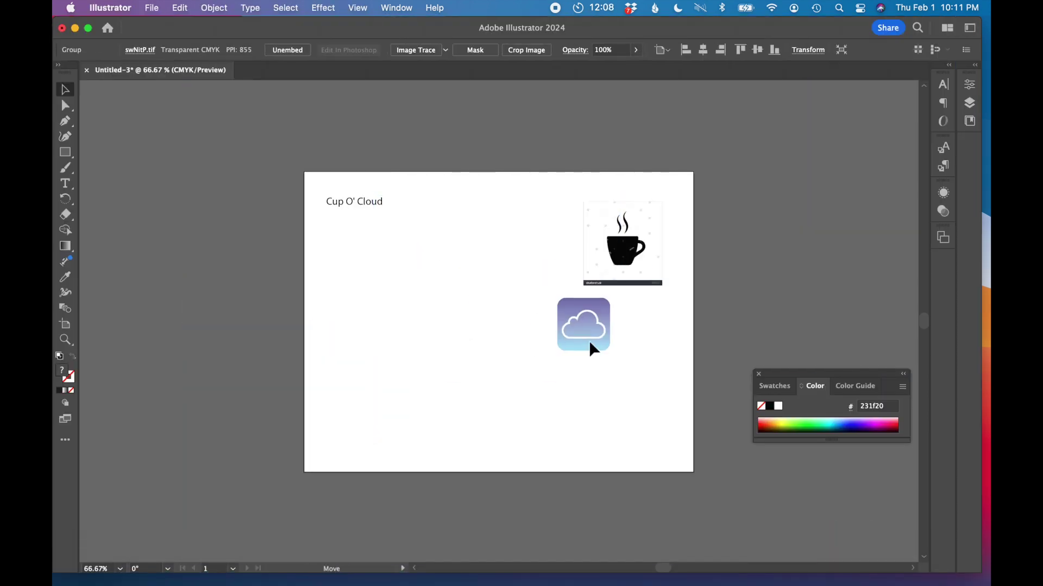
{"action": "left_click_drag", "start_coordinate": [592, 348], "coordinate": [625, 347]}
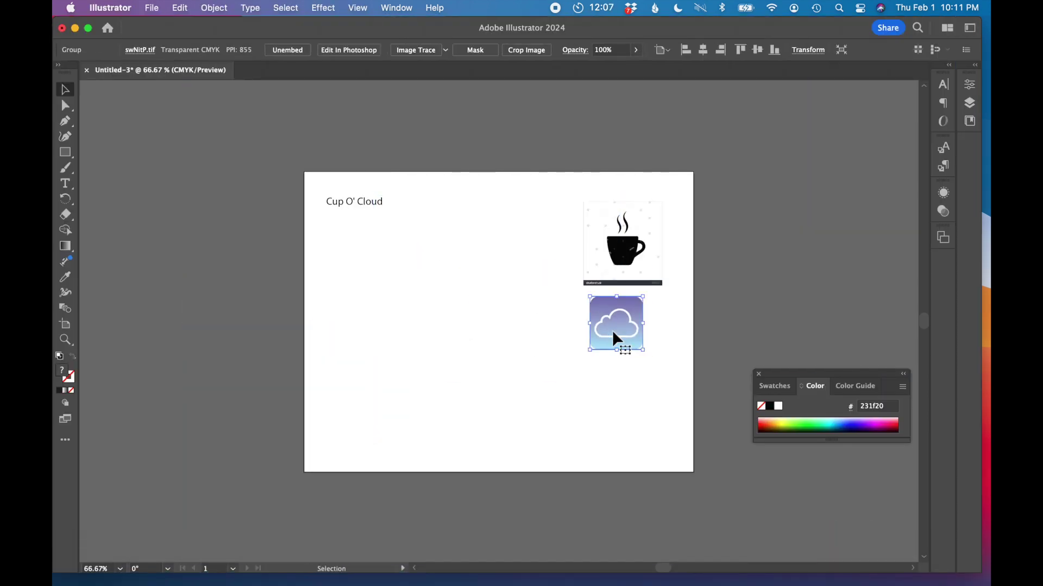
- Copy the Pngtree outlined cloud image from the Google Images results
{"action": "mouse_move", "coordinate": [196, 556]}
{"action": "left_click", "coordinate": [436, 562]}
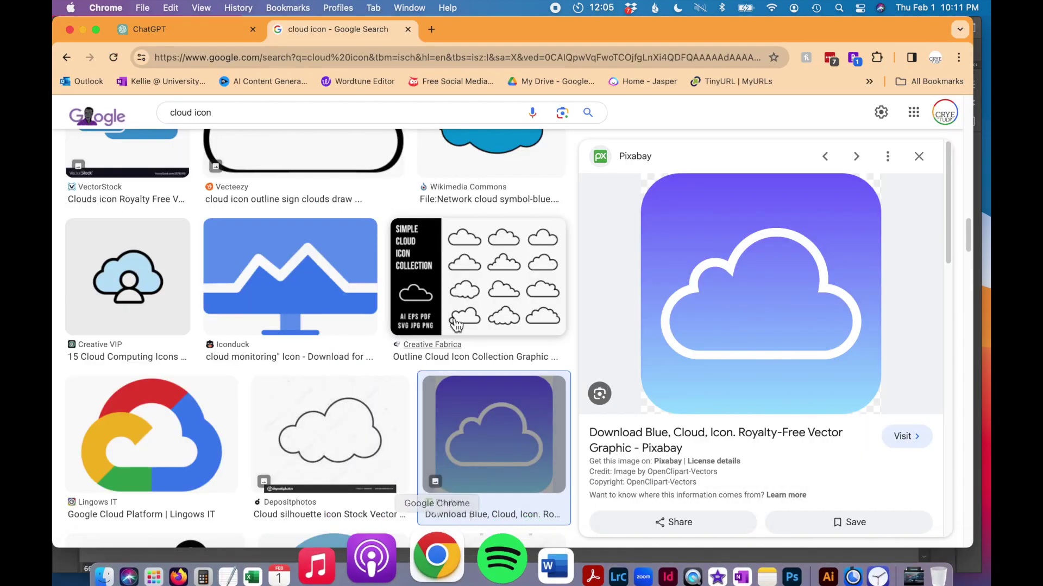
{"action": "scroll", "coordinate": [456, 325], "scroll_direction": "down", "scroll_amount": 10}
{"action": "scroll", "coordinate": [456, 325], "scroll_direction": "down", "scroll_amount": 5}
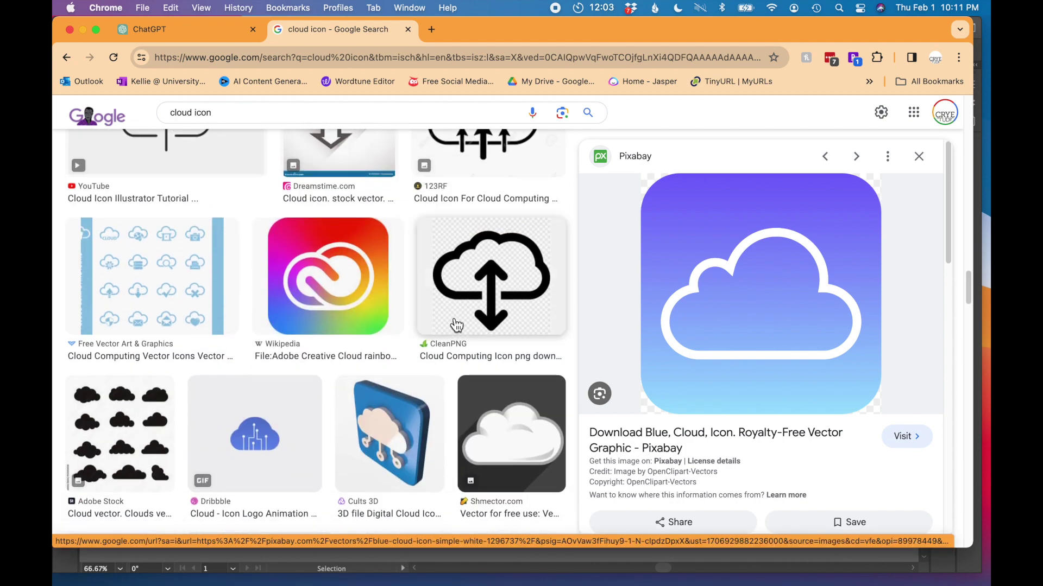
{"action": "scroll", "coordinate": [456, 324], "scroll_direction": "up", "scroll_amount": 15}
{"action": "scroll", "coordinate": [456, 325], "scroll_direction": "down", "scroll_amount": 3}
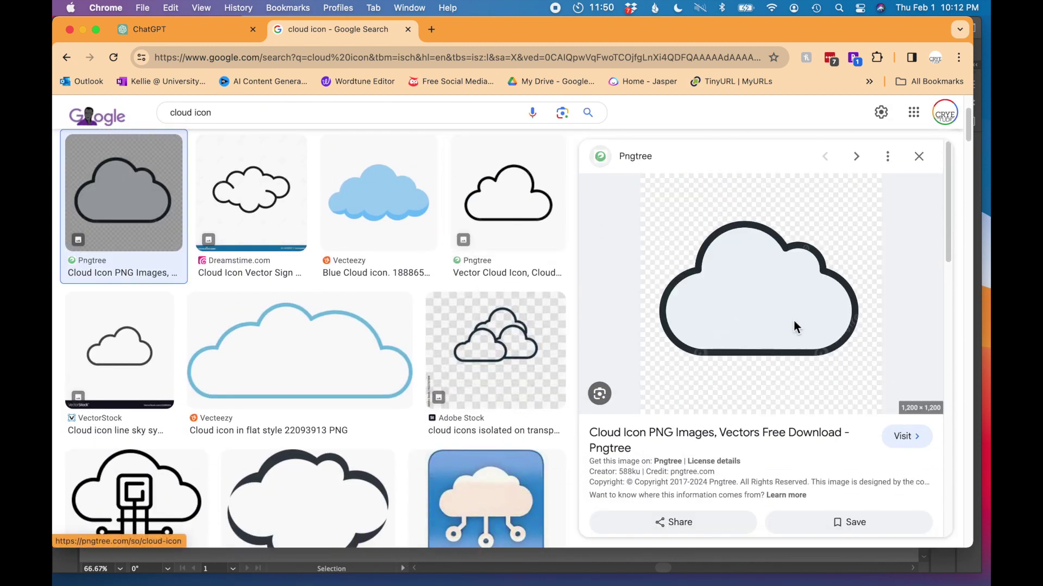
{"action": "right_click", "coordinate": [794, 327]}
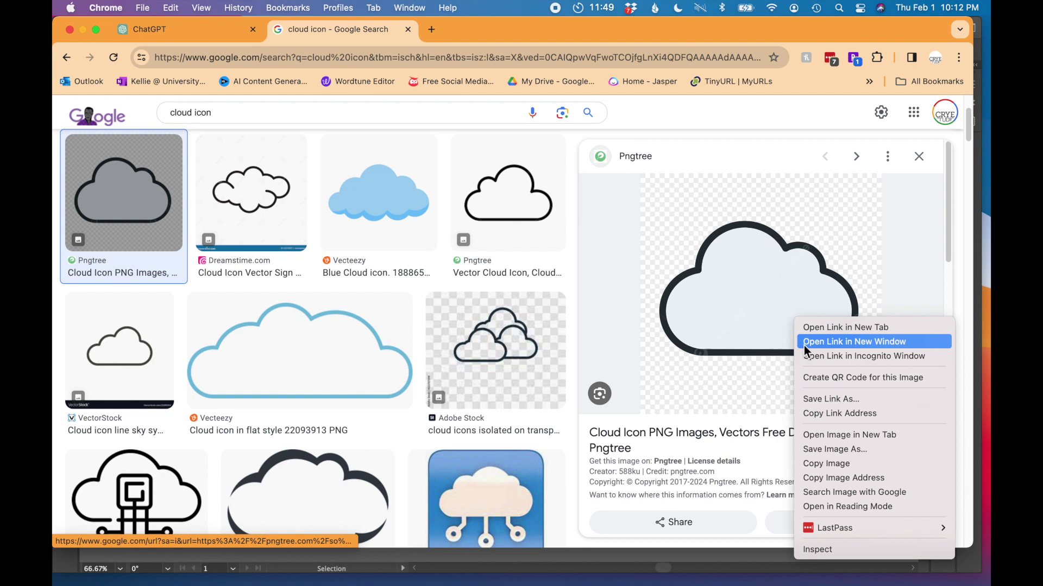
{"action": "left_click", "coordinate": [838, 463]}
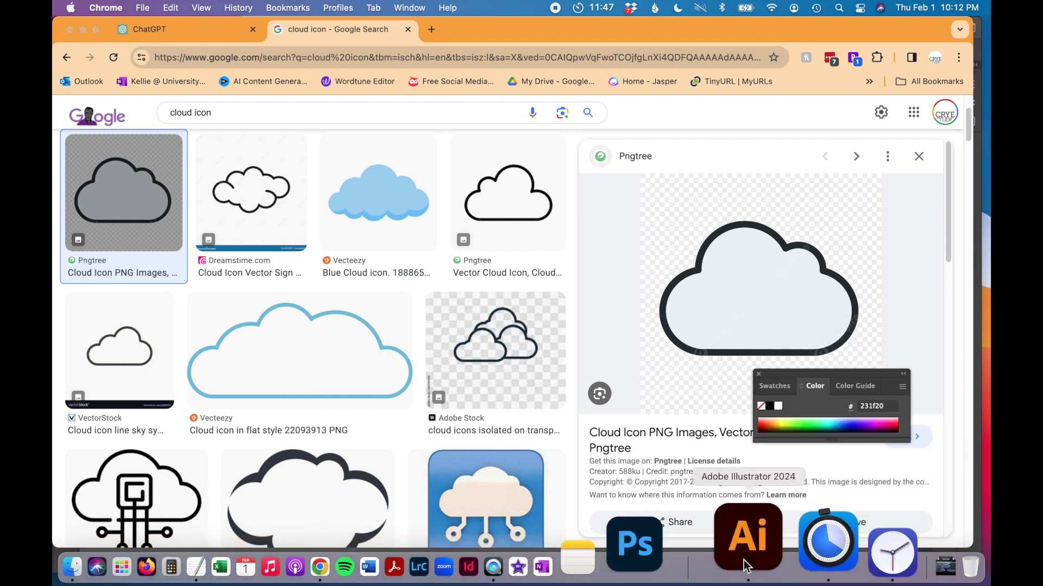
- Paste the Pngtree outline cloud, shrink it, and place it below the blue cloud
{"action": "left_click", "coordinate": [783, 578]}
{"action": "key", "text": "super+v"}
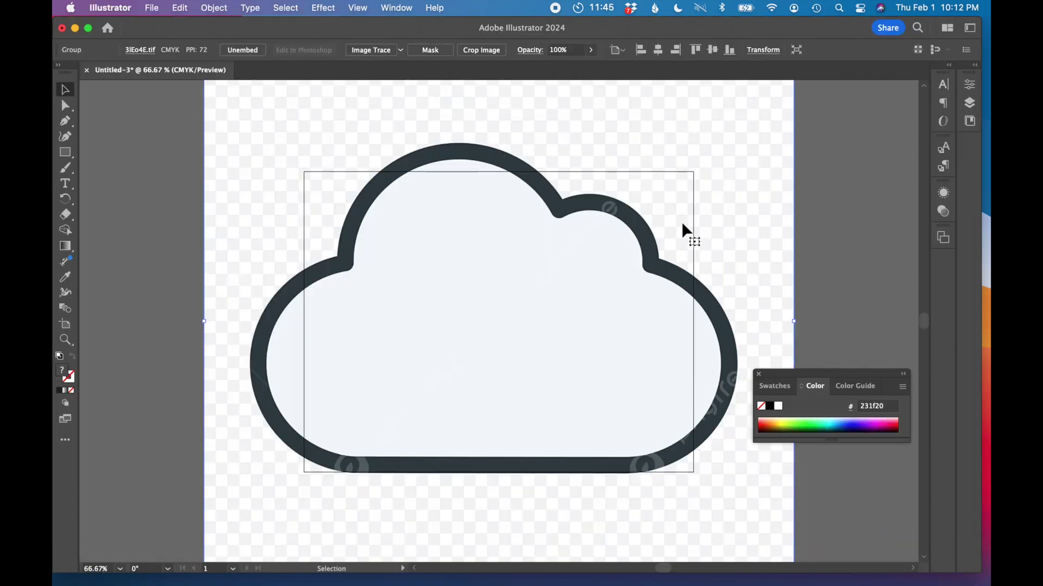
{"action": "left_click_drag", "start_coordinate": [797, 324], "coordinate": [619, 410]}
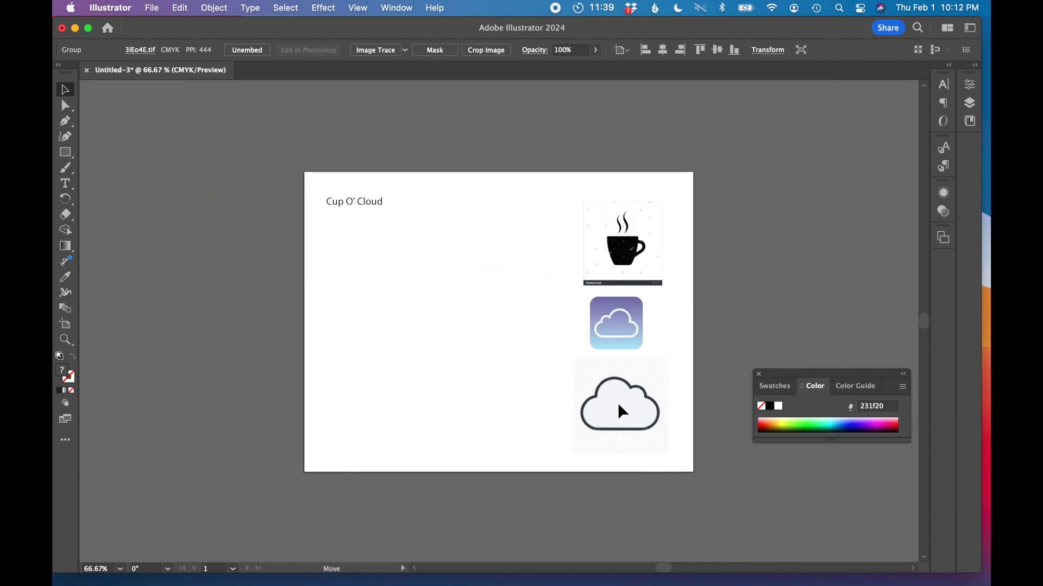
{"action": "left_click", "coordinate": [673, 320]}
{"action": "key", "text": "super+1"}
{"action": "scroll", "coordinate": [728, 249], "scroll_direction": "right", "scroll_amount": 3}
{"action": "scroll", "coordinate": [728, 249], "scroll_direction": "down", "scroll_amount": 2}
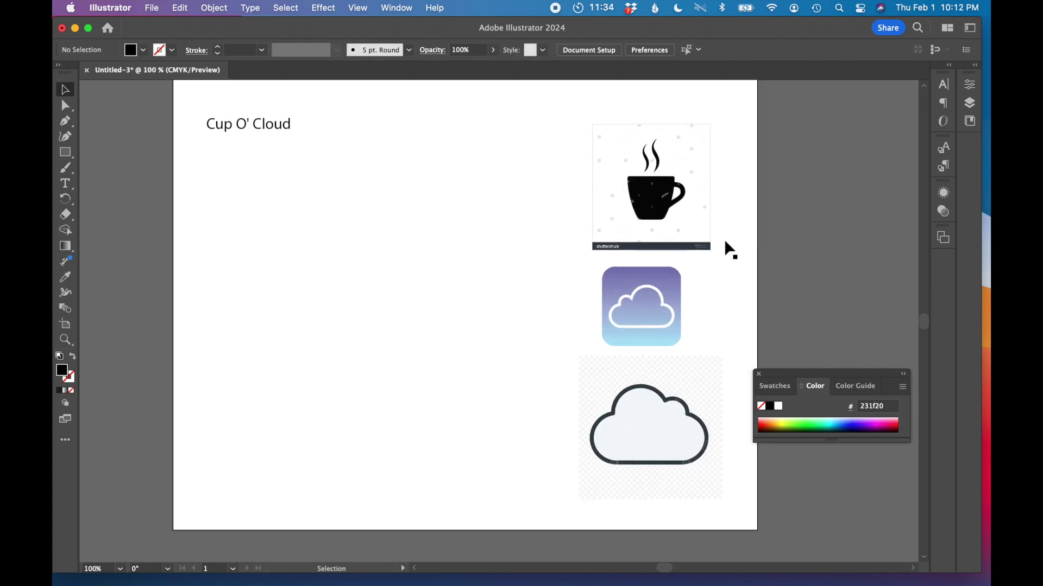
- Duplicate the cup image to the left and trace it in black and white at threshold 213
{"action": "left_click", "coordinate": [669, 202]}
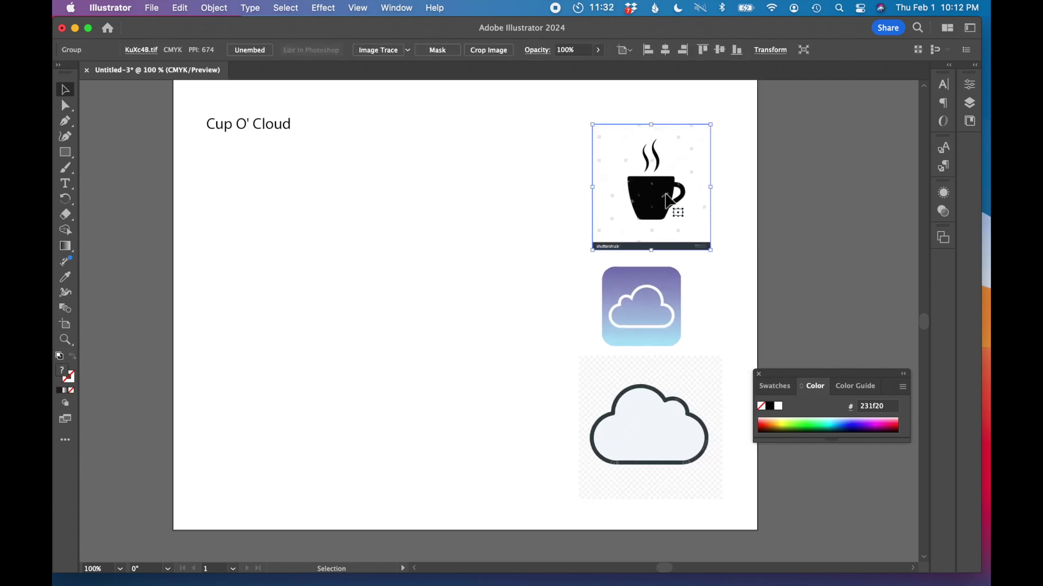
{"action": "left_click_drag", "start_coordinate": [669, 202], "coordinate": [447, 251], "text": "alt"}
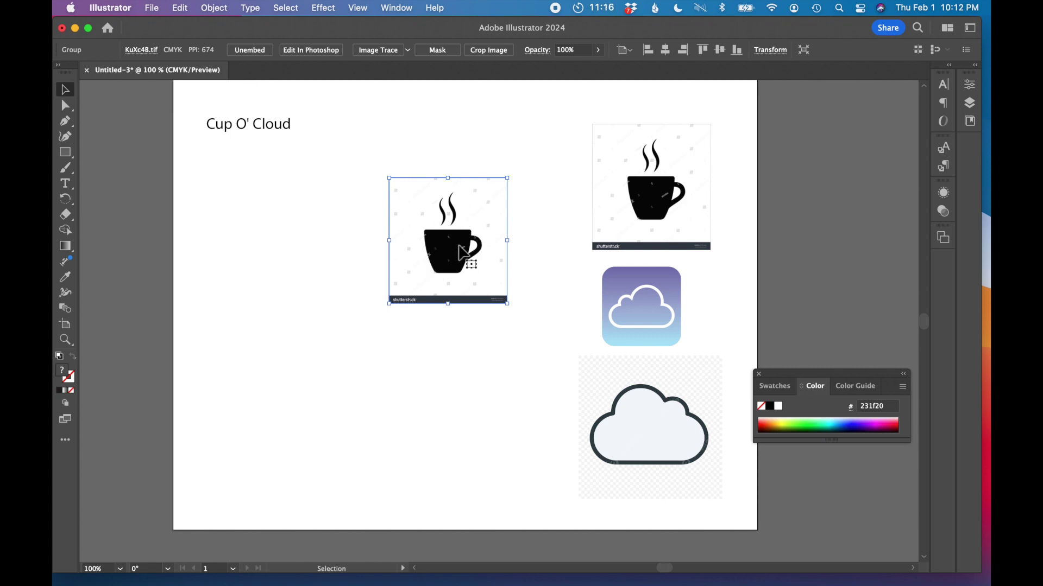
{"action": "left_click", "coordinate": [378, 51]}
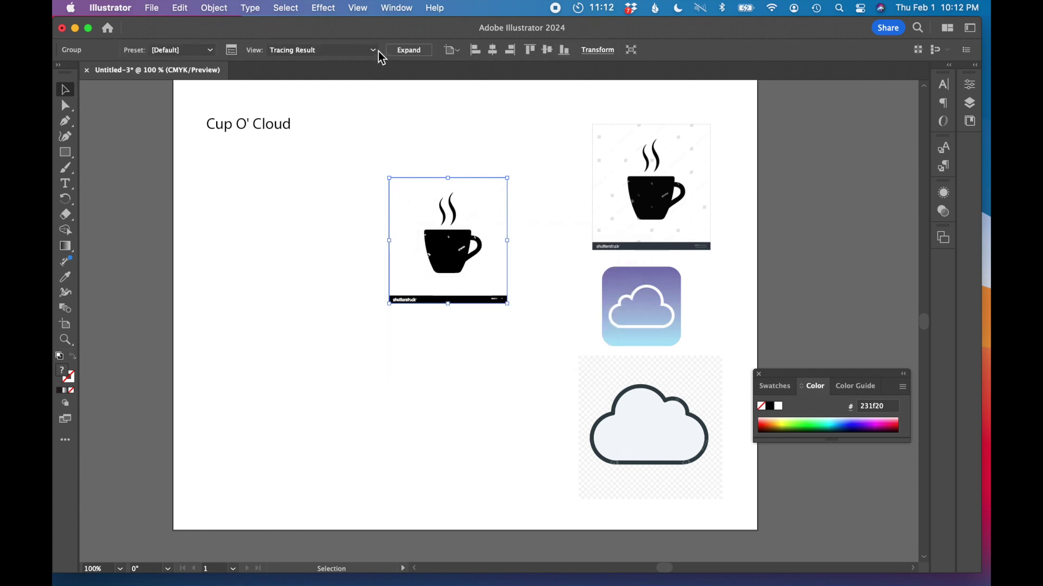
{"action": "key", "text": "super+equal"}
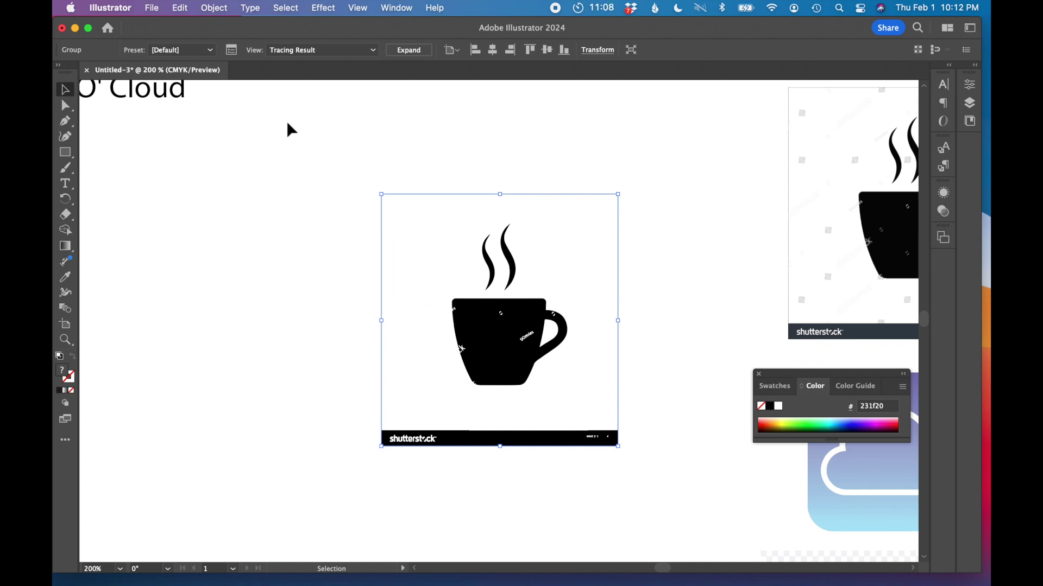
{"action": "left_click", "coordinate": [232, 49]}
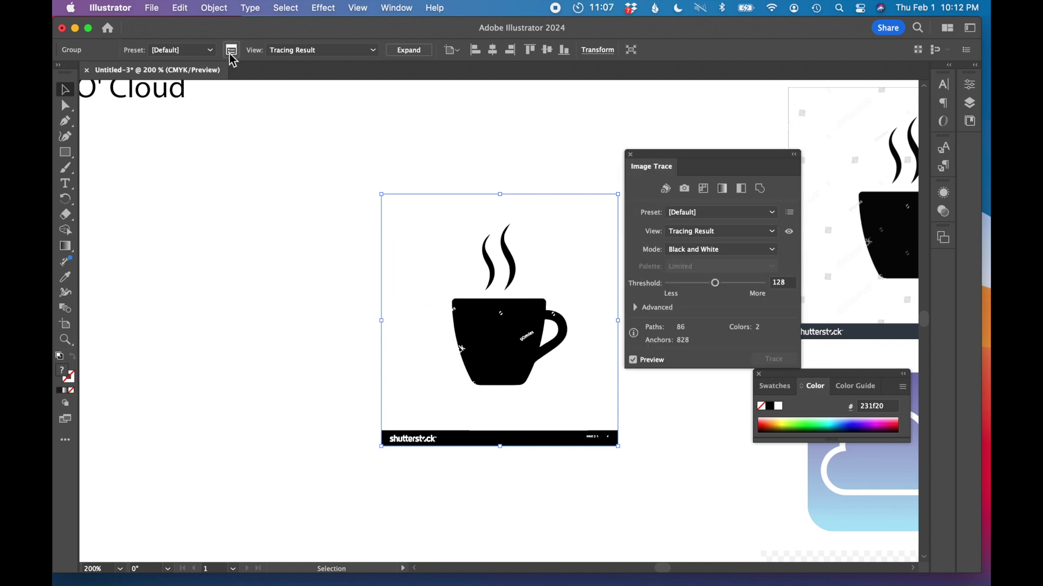
{"action": "left_click", "coordinate": [731, 283]}
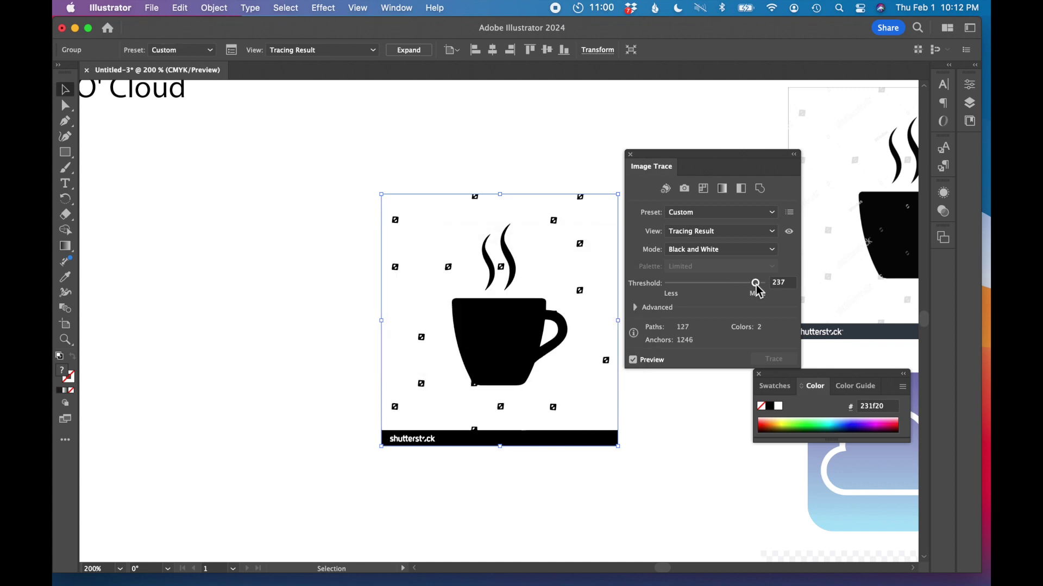
{"action": "left_click_drag", "start_coordinate": [759, 291], "coordinate": [750, 292]}
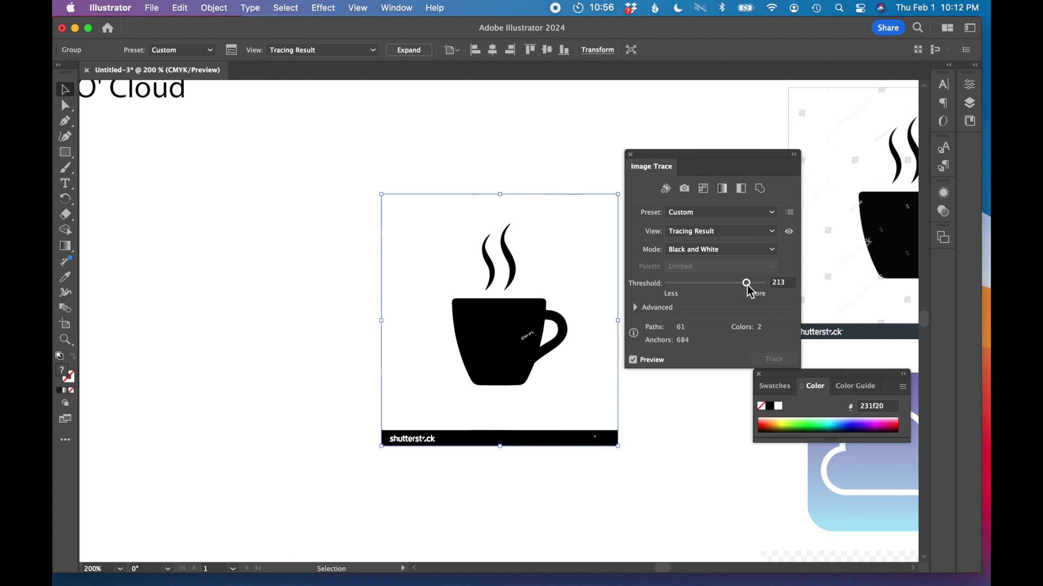
- Expand the trace and delete the background outline points around the cup
{"action": "left_click", "coordinate": [409, 50]}
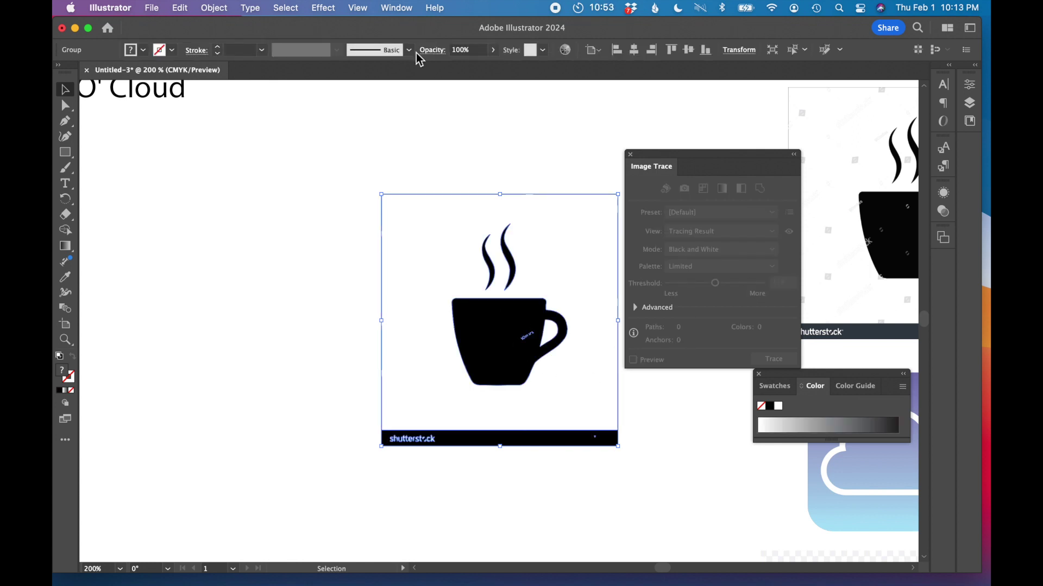
{"action": "left_click", "coordinate": [66, 105]}
{"action": "left_click_drag", "start_coordinate": [366, 158], "coordinate": [424, 477]}
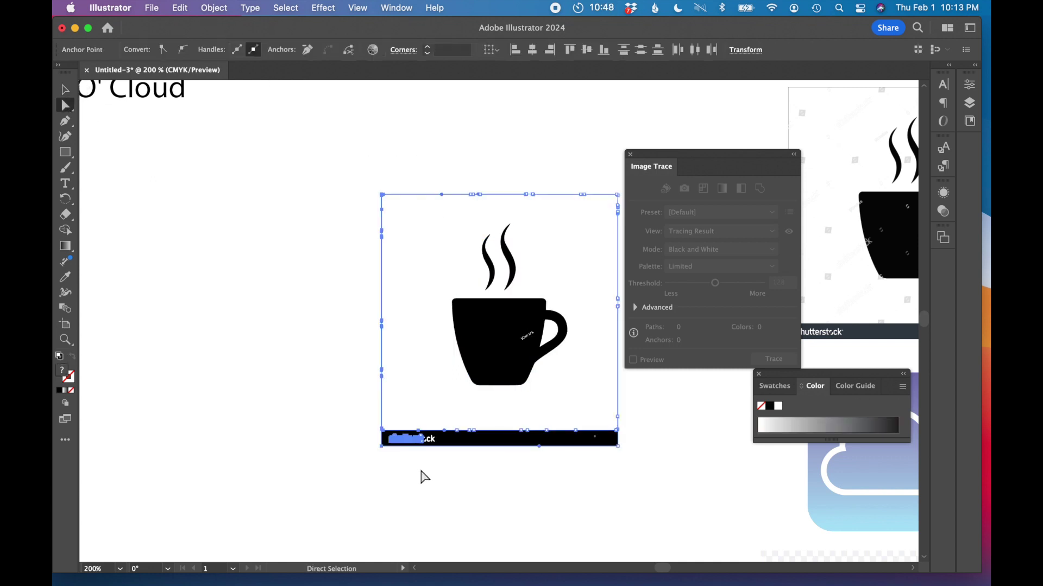
{"action": "key", "text": "Delete"}
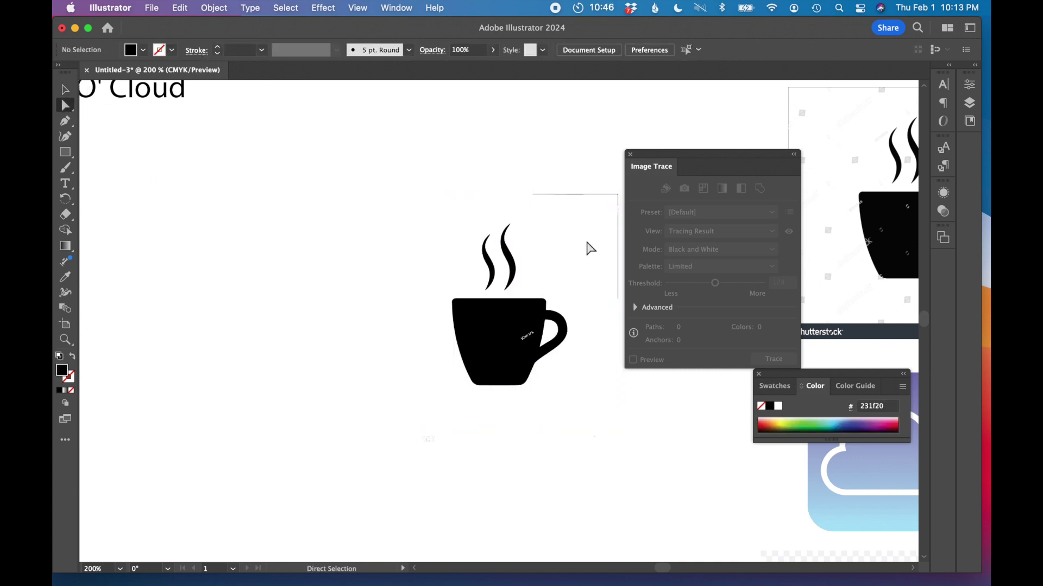
{"action": "left_click_drag", "start_coordinate": [555, 142], "coordinate": [632, 223]}
{"action": "key", "text": "Delete"}
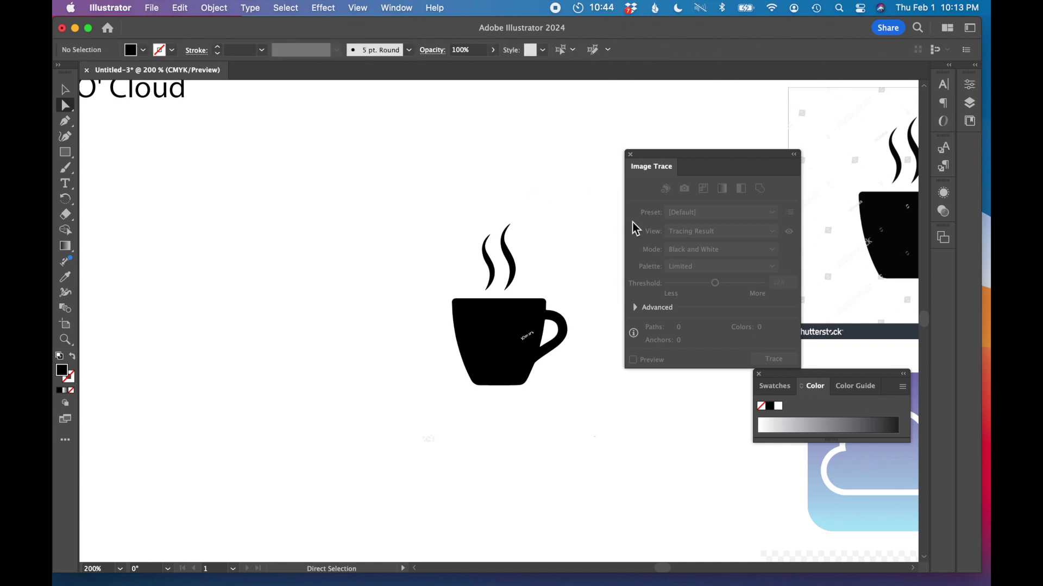
- Delete the white watermark letter pieces and the stray O shape on the cup
{"action": "key", "text": "super+equal"}
{"action": "key", "text": "super+equal"}
{"action": "key", "text": "super+equal"}
{"action": "key", "text": "super+equal"}
{"action": "scroll", "coordinate": [491, 266], "scroll_direction": "right", "scroll_amount": 5}
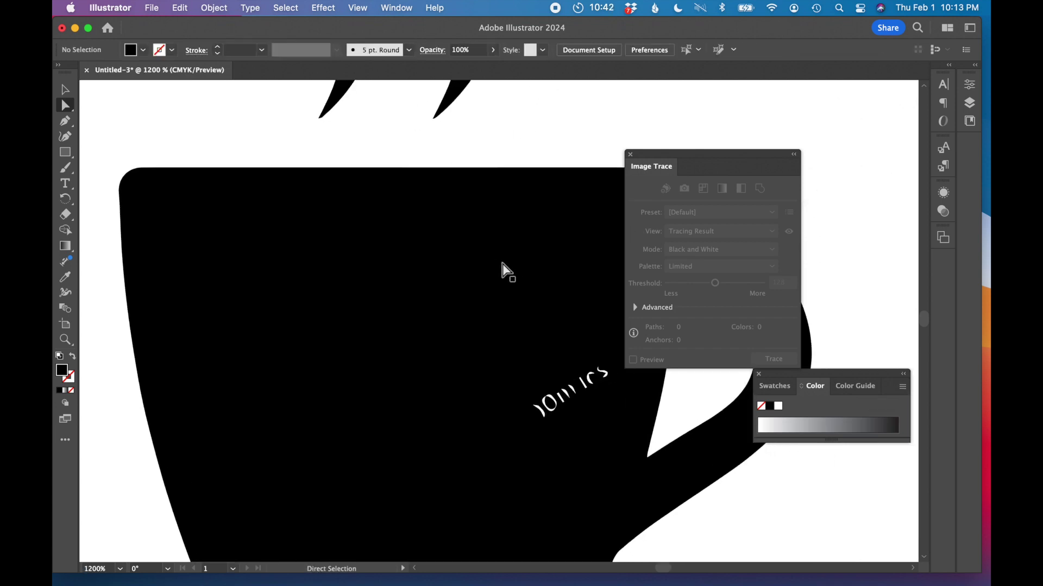
{"action": "left_click", "coordinate": [545, 350]}
{"action": "key", "text": "super+equal"}
{"action": "key", "text": "Delete"}
{"action": "left_click", "coordinate": [530, 419]}
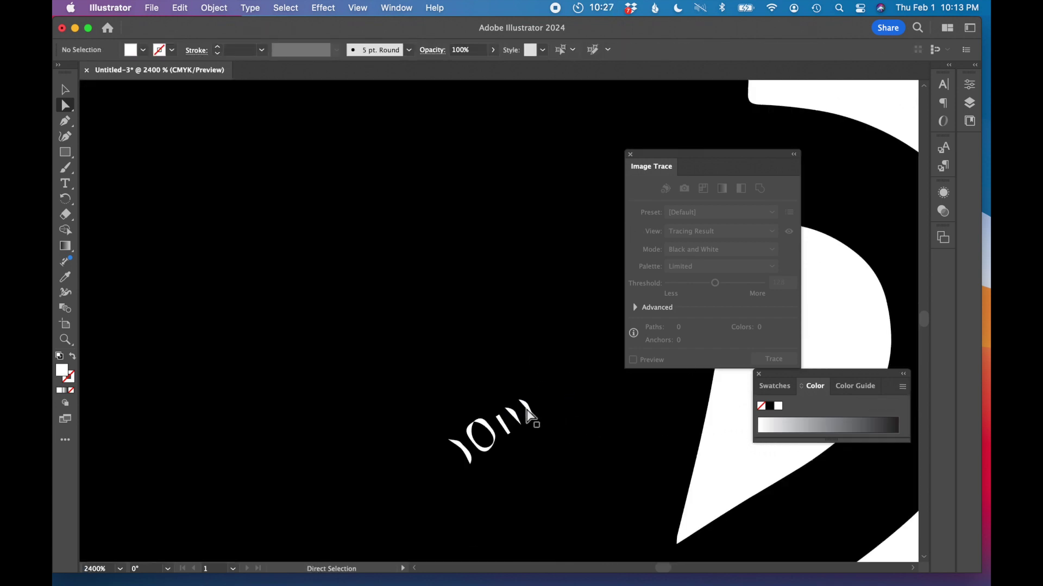
{"action": "key", "text": "Delete"}
{"action": "left_click", "coordinate": [508, 432]}
{"action": "key", "text": "Delete"}
{"action": "left_click", "coordinate": [483, 434]}
{"action": "left_click", "coordinate": [484, 429]}
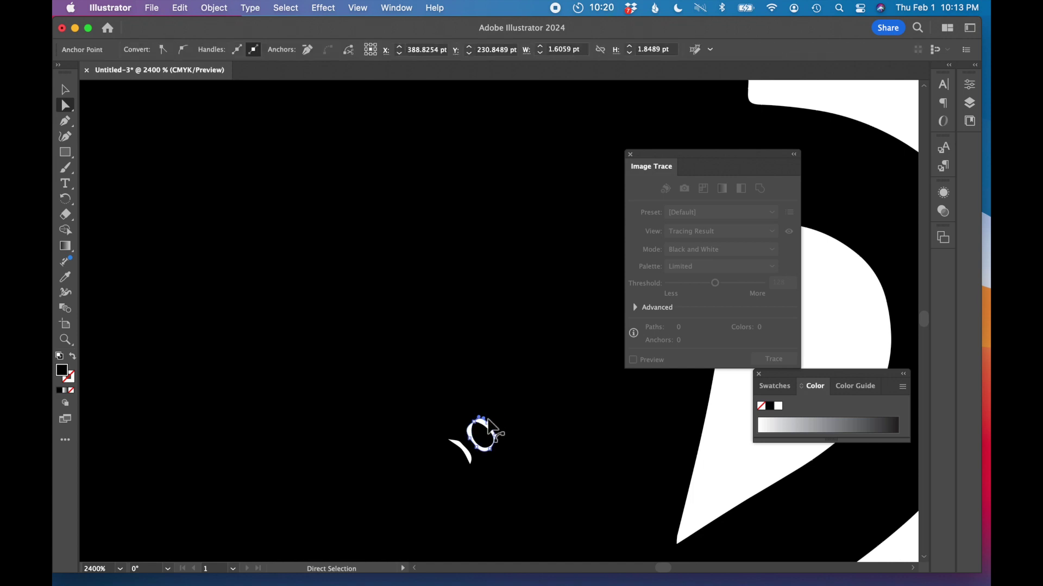
- Remove the remaining small white slivers, leaving a solid black cup
{"action": "key", "text": "Delete"}
{"action": "left_click", "coordinate": [466, 454]}
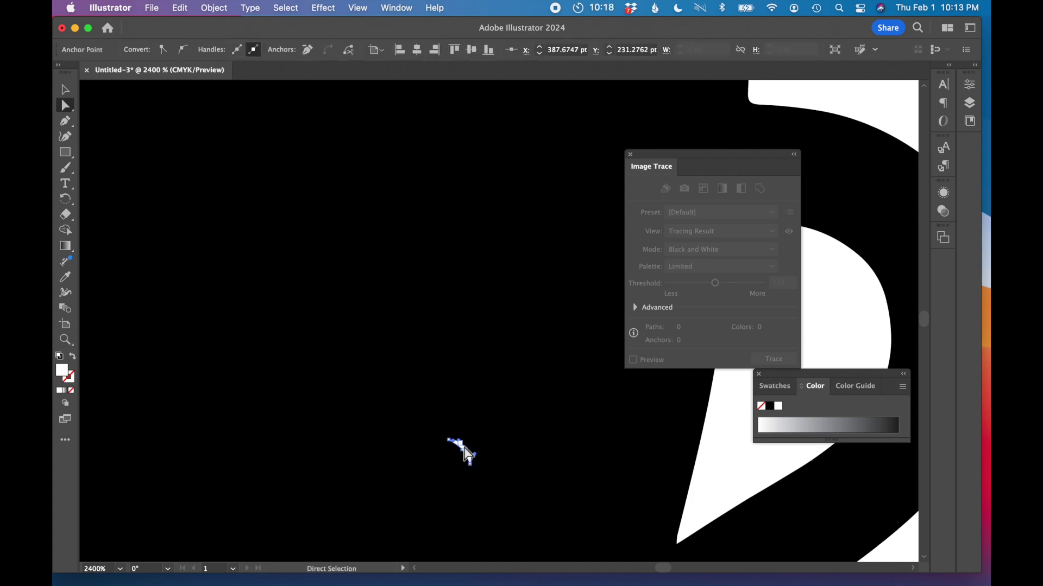
{"action": "key", "text": "Delete"}
{"action": "left_click", "coordinate": [465, 454]}
{"action": "key", "text": "Delete"}
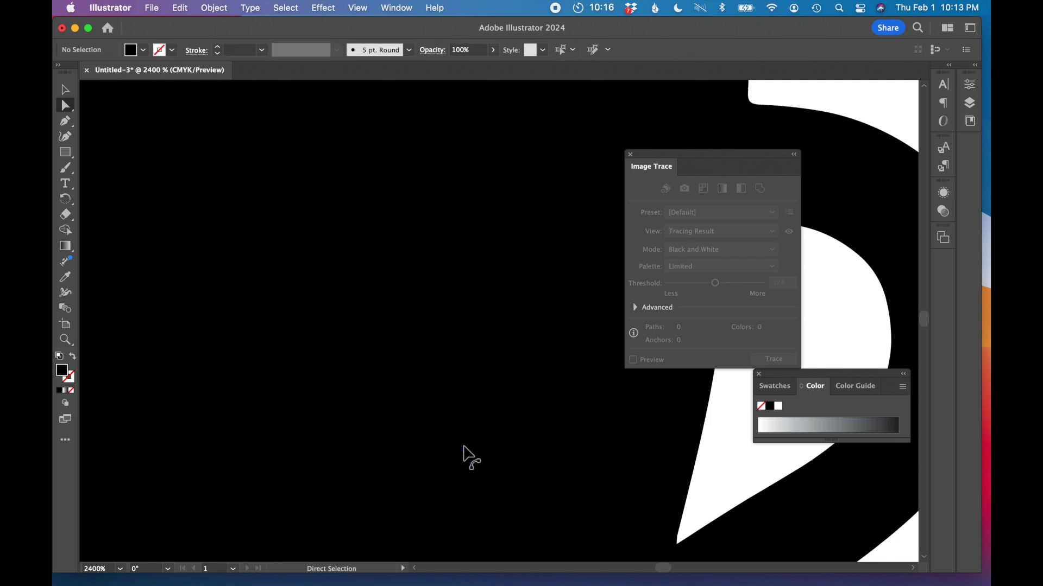
{"action": "key", "text": "super+minus"}
{"action": "key", "text": "super+minus"}
{"action": "key", "text": "super+minus"}
{"action": "key", "text": "super+minus"}
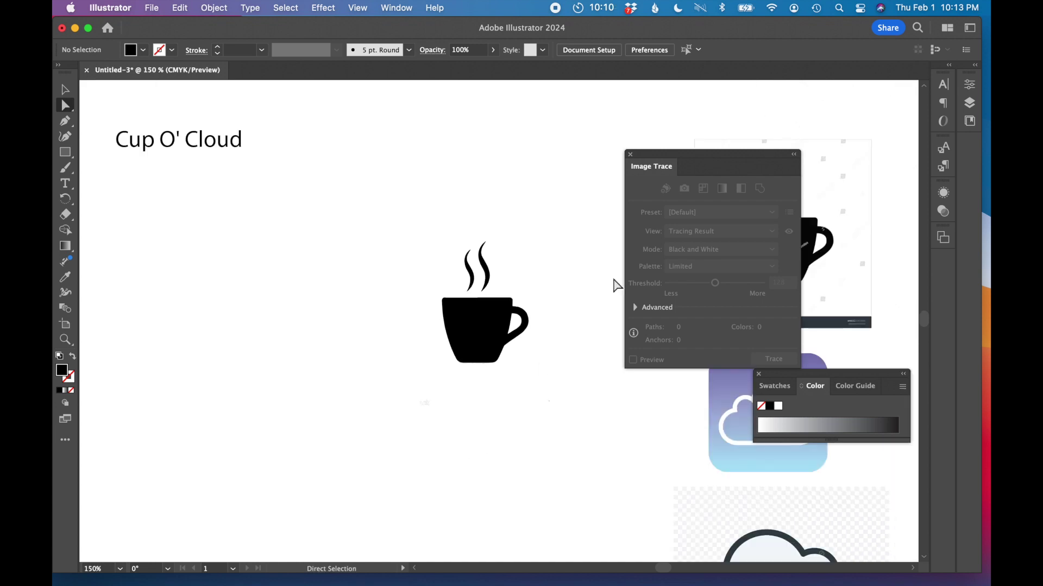
- Duplicate the outline cloud to the left, then trace and expand the copy into black paths
{"action": "left_click", "coordinate": [630, 154]}
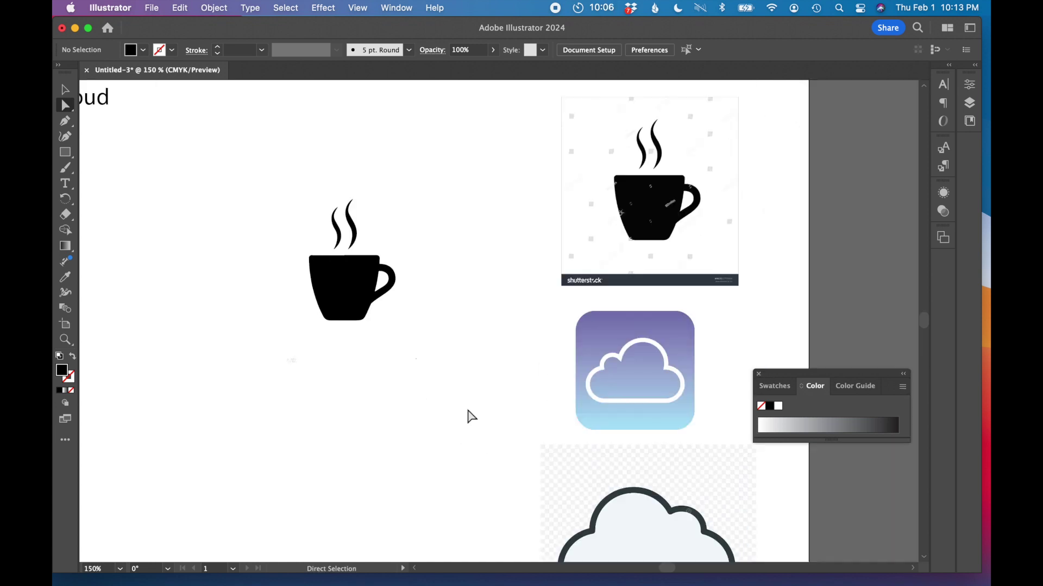
{"action": "left_click", "coordinate": [664, 484]}
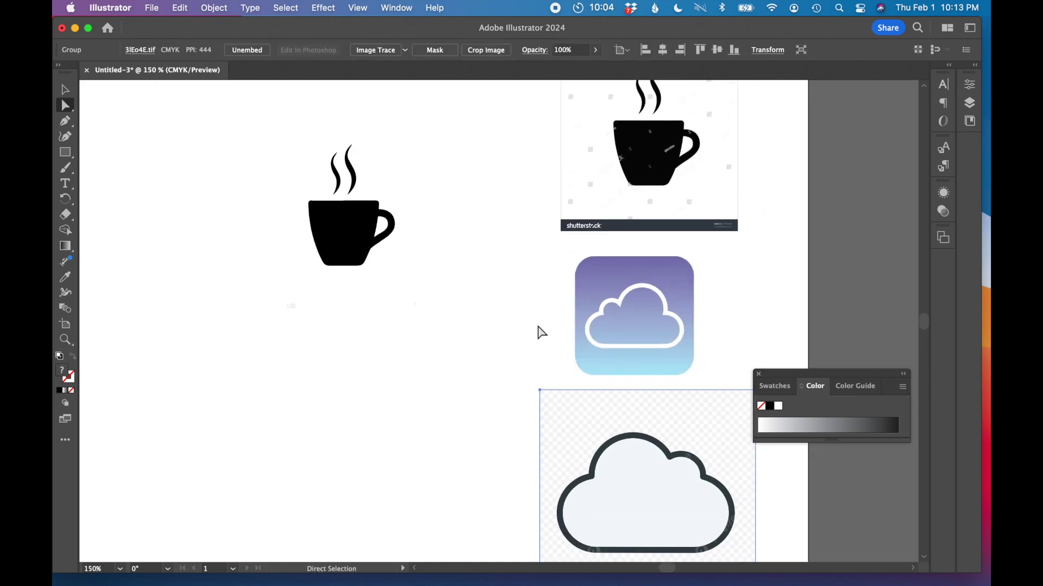
{"action": "left_click_drag", "start_coordinate": [667, 507], "coordinate": [350, 490]}
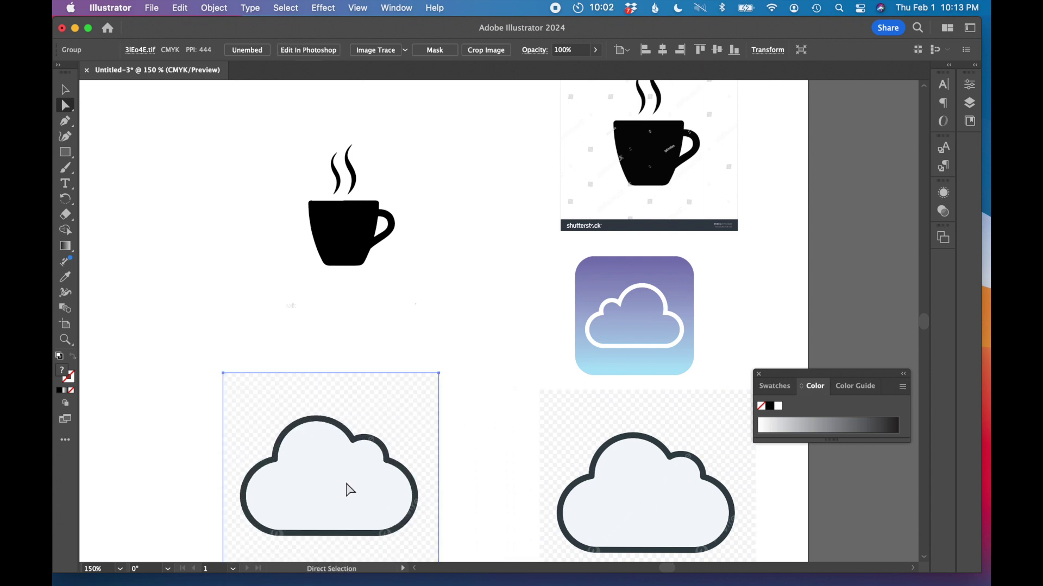
{"action": "left_click", "coordinate": [369, 49]}
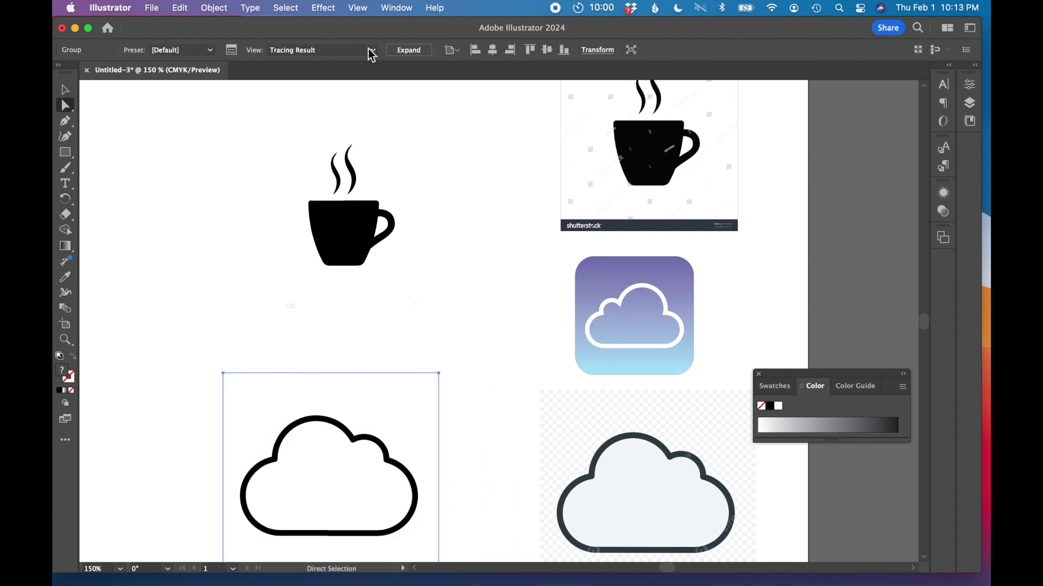
{"action": "left_click", "coordinate": [65, 90]}
{"action": "left_click", "coordinate": [66, 105]}
{"action": "left_click", "coordinate": [410, 52]}
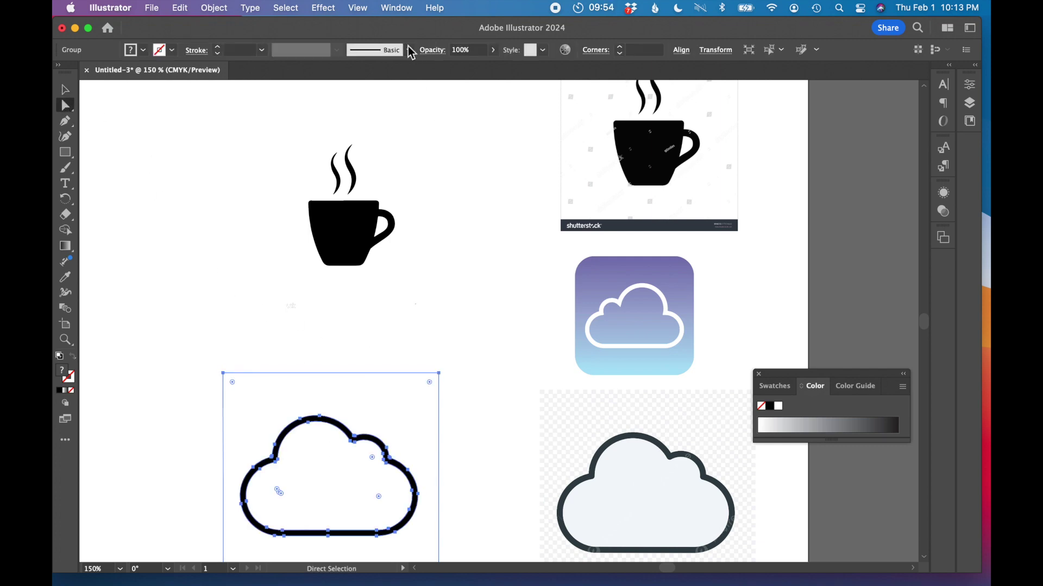
{"action": "left_click", "coordinate": [145, 104]}
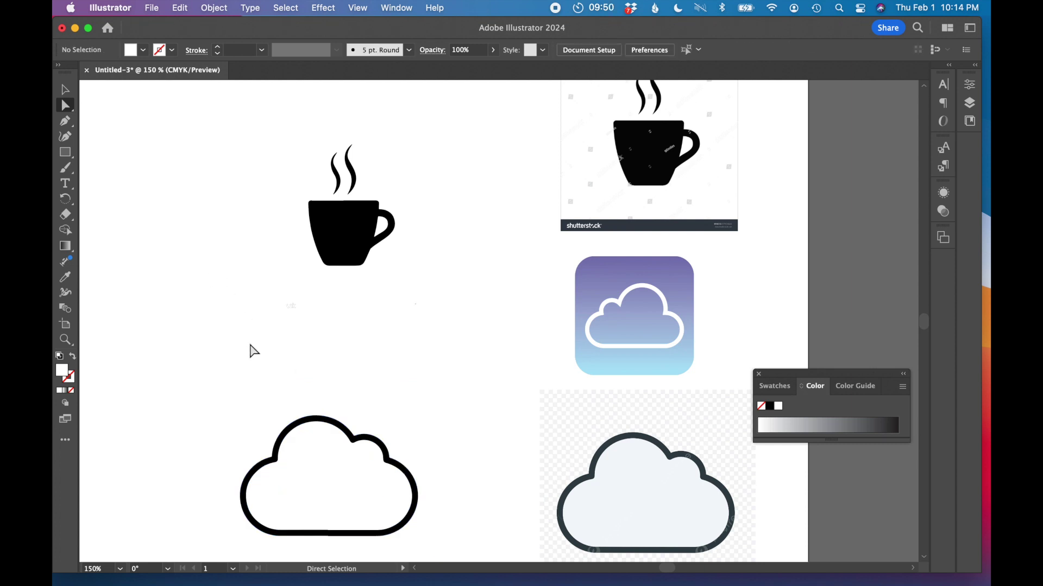
{"action": "scroll", "coordinate": [175, 248], "scroll_direction": "down", "scroll_amount": 2}
{"action": "left_click", "coordinate": [66, 90]}
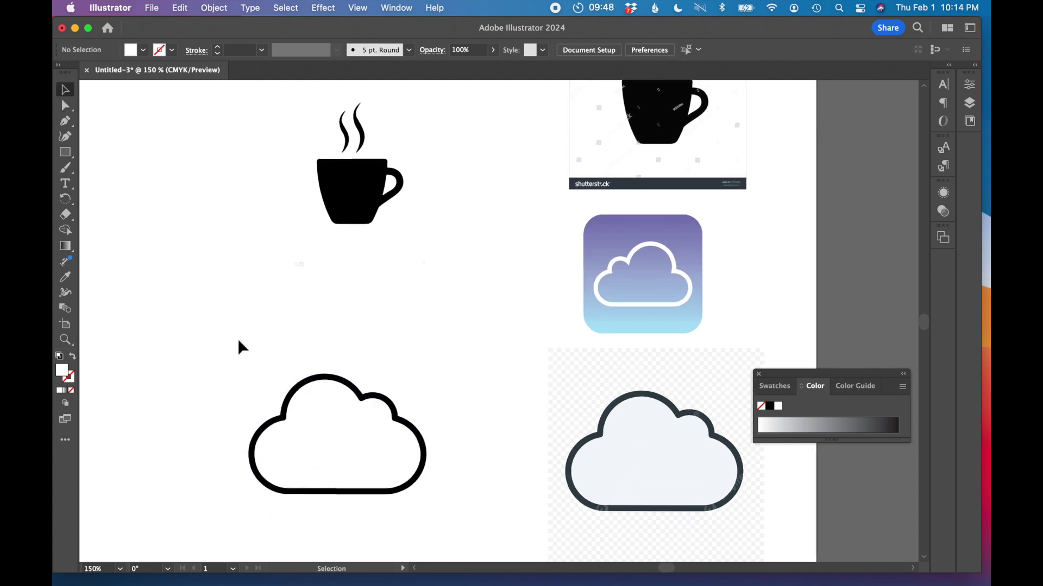
- Move the black outline cloud over the cup and scale the cup down inside it
{"action": "left_click_drag", "start_coordinate": [239, 348], "coordinate": [508, 524]}
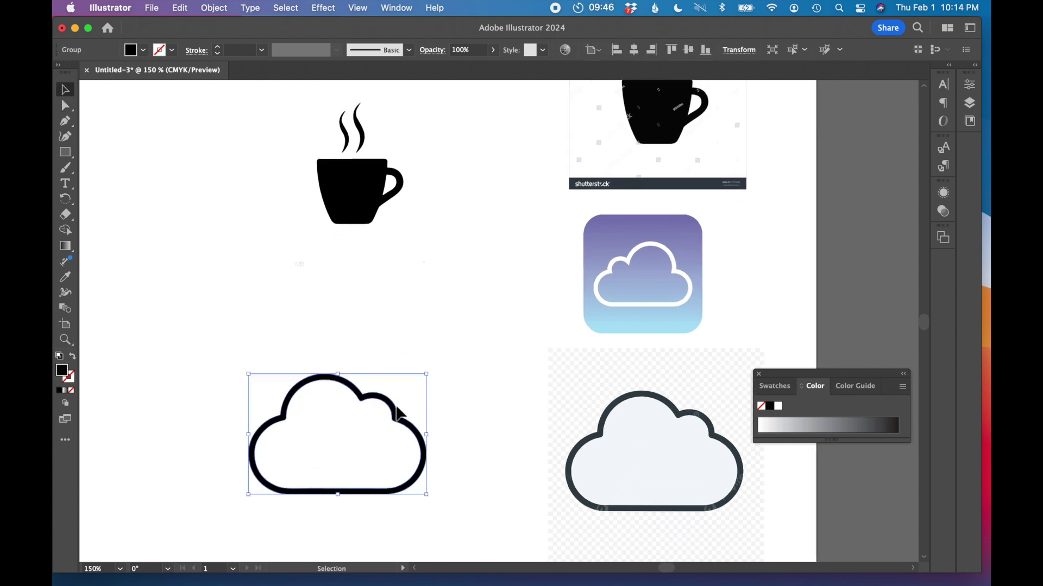
{"action": "left_click_drag", "start_coordinate": [398, 414], "coordinate": [414, 150]}
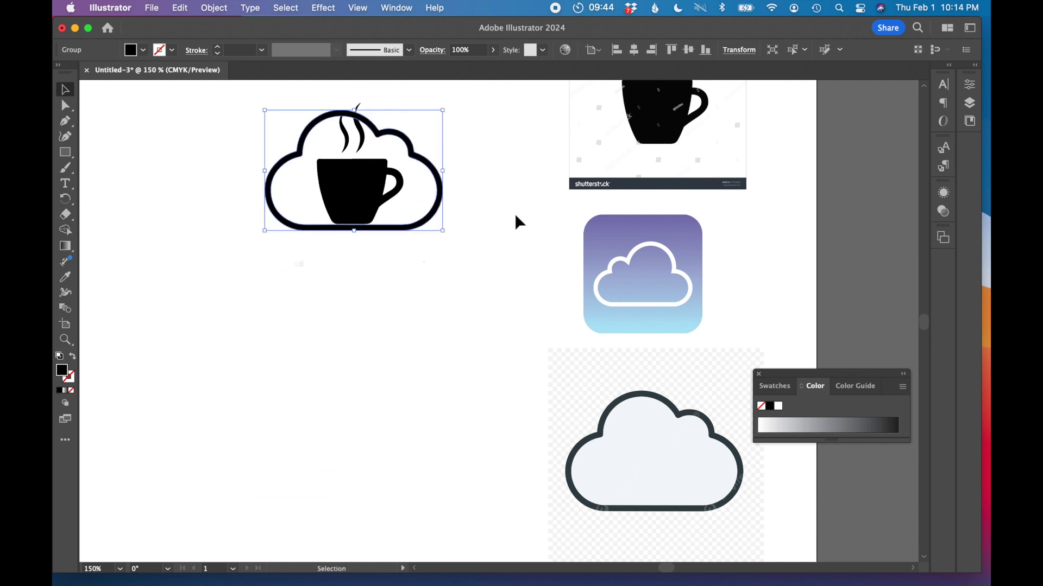
{"action": "left_click", "coordinate": [515, 216]}
{"action": "left_click_drag", "start_coordinate": [493, 222], "coordinate": [306, 99]}
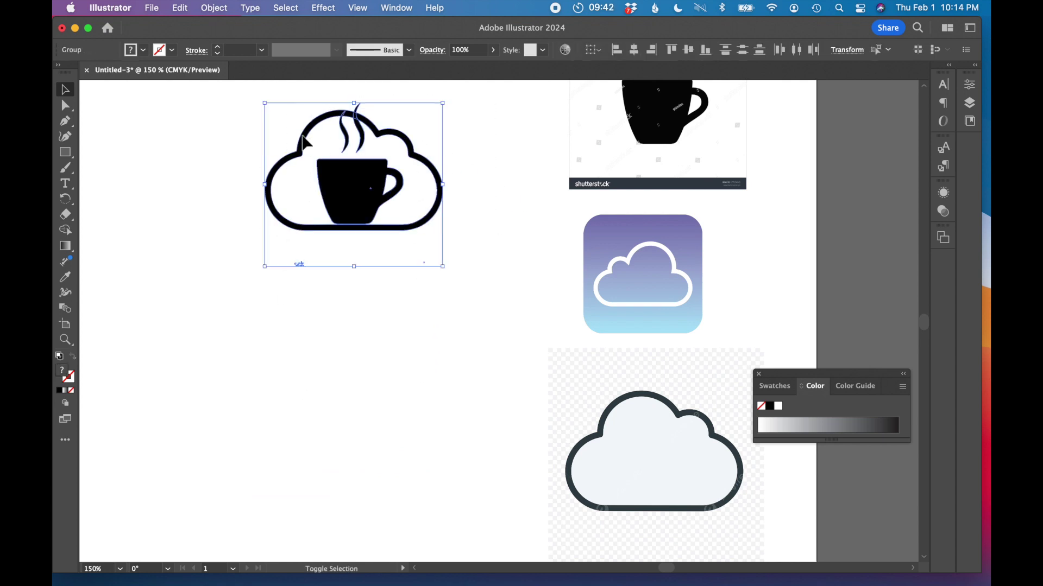
{"action": "left_click", "coordinate": [306, 143], "text": "shift"}
{"action": "left_click_drag", "start_coordinate": [429, 104], "coordinate": [408, 136]}
{"action": "mouse_move", "coordinate": [386, 191]}
{"action": "left_mouse_down"}
{"action": "mouse_move", "coordinate": [372, 187]}
{"action": "mouse_move", "coordinate": [381, 191]}
{"action": "left_mouse_up"}
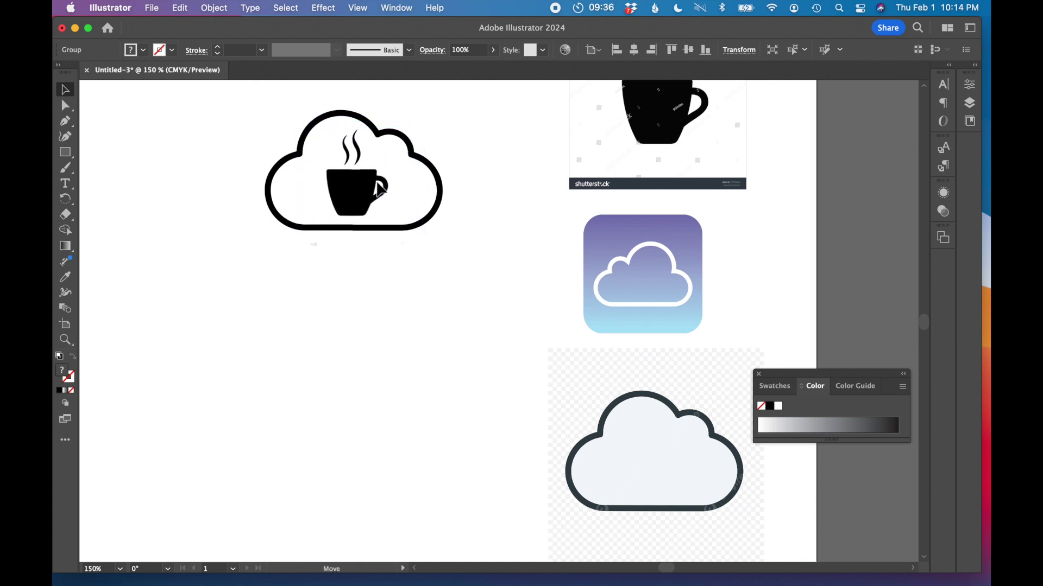
{"action": "left_click", "coordinate": [422, 293]}
- Nudge the cup left to centre it, then move the cloud-and-cup logo up and right
{"action": "scroll", "coordinate": [422, 294], "scroll_direction": "up", "scroll_amount": 1}
{"action": "scroll", "coordinate": [423, 294], "scroll_direction": "left", "scroll_amount": 2}
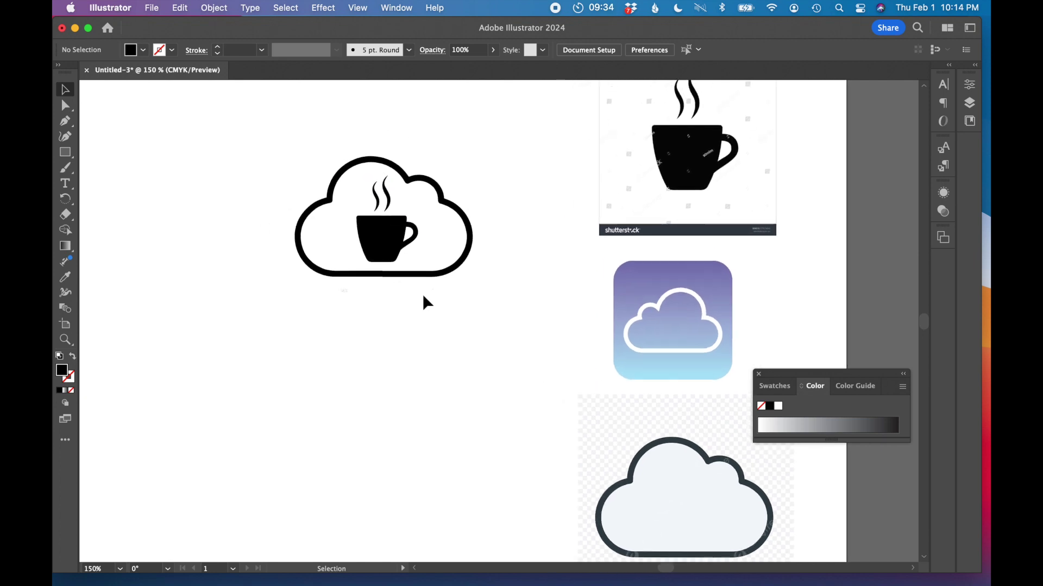
{"action": "scroll", "coordinate": [422, 294], "scroll_direction": "left", "scroll_amount": 3}
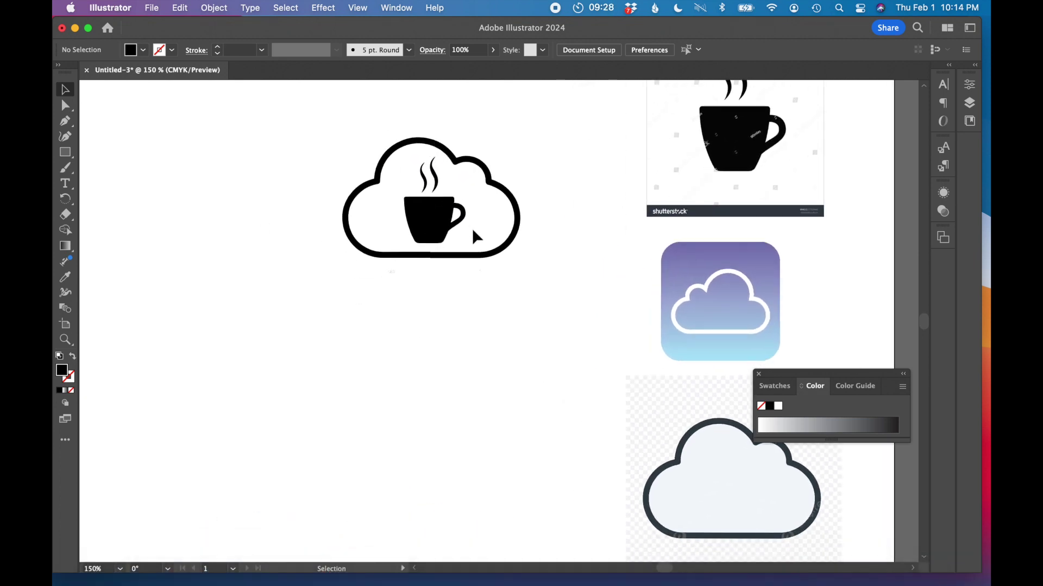
{"action": "left_click_drag", "start_coordinate": [438, 222], "coordinate": [429, 222]}
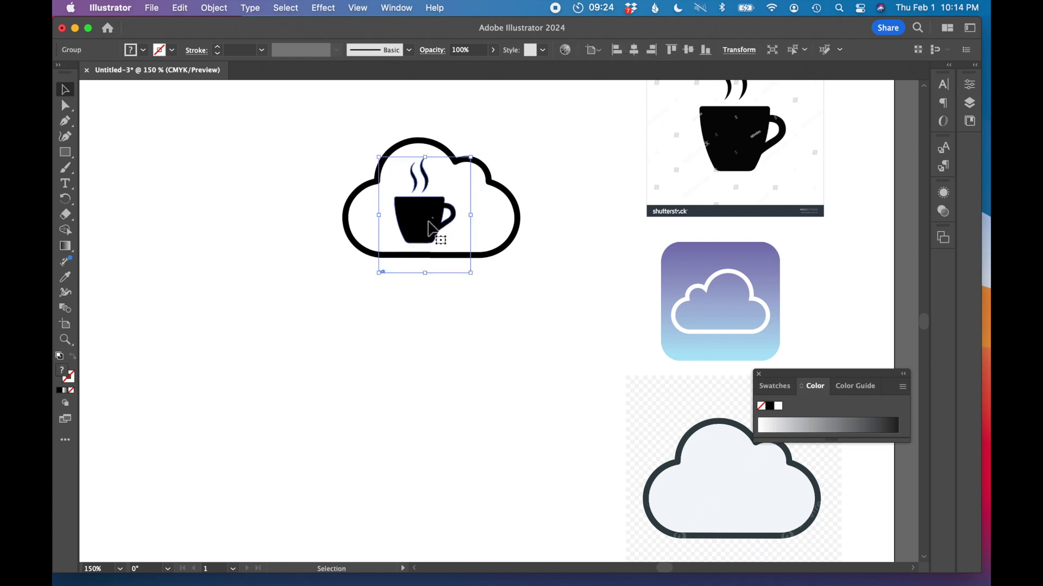
{"action": "left_click", "coordinate": [462, 352]}
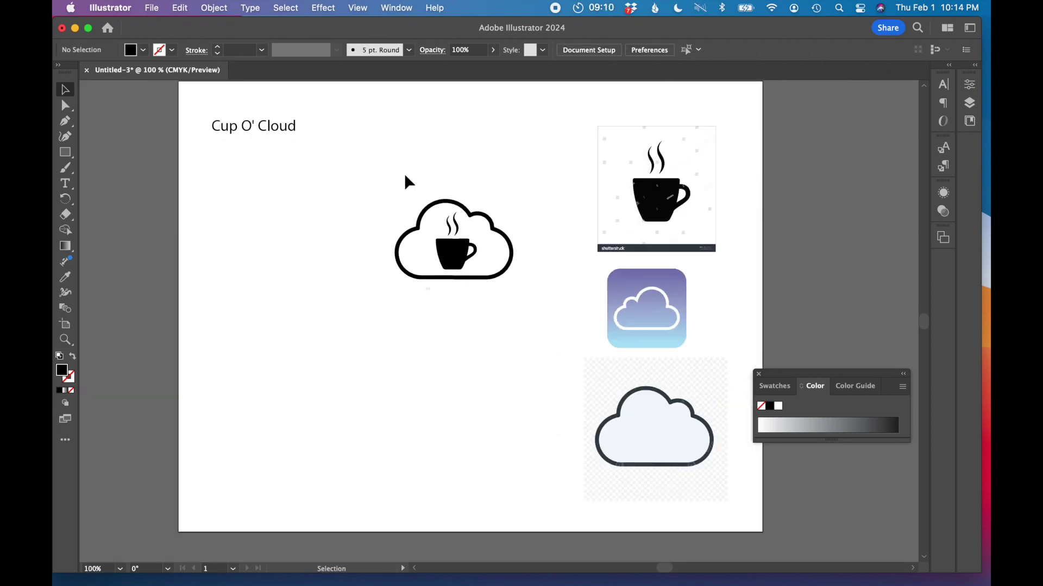
{"action": "left_click_drag", "start_coordinate": [404, 175], "coordinate": [516, 311]}
{"action": "left_click_drag", "start_coordinate": [452, 260], "coordinate": [472, 193]}
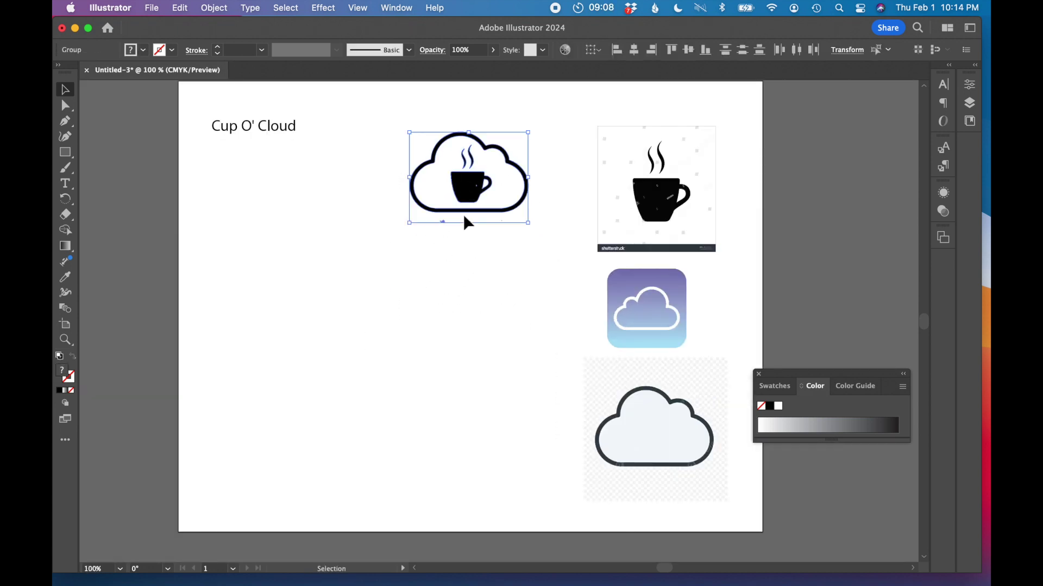
{"action": "left_click", "coordinate": [419, 276]}
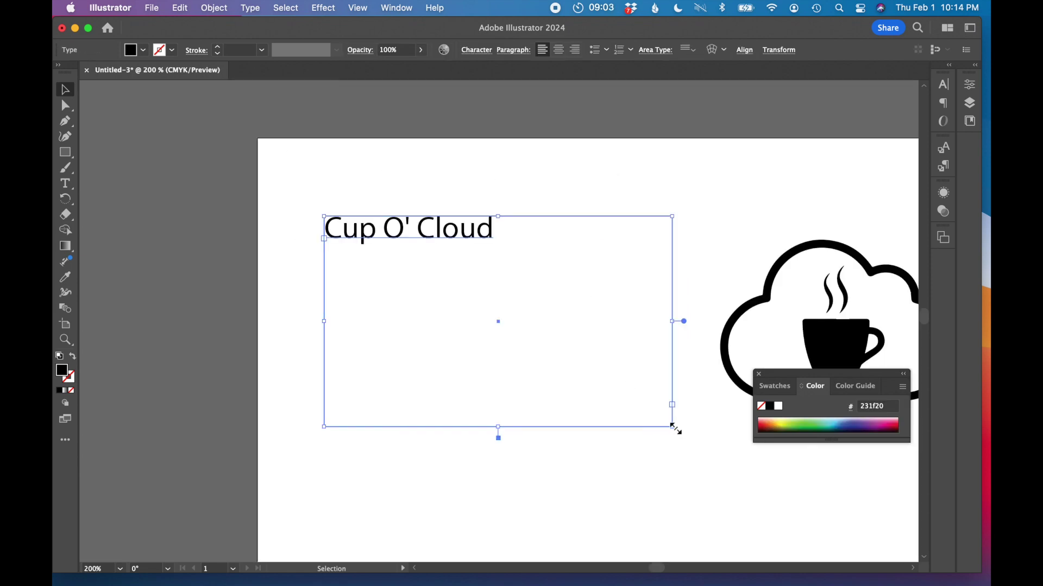
- Shrink the text box to fit Cup O' Cloud and browse fonts, keeping Myriad Pro
{"action": "left_click_drag", "start_coordinate": [675, 428], "coordinate": [556, 263]}
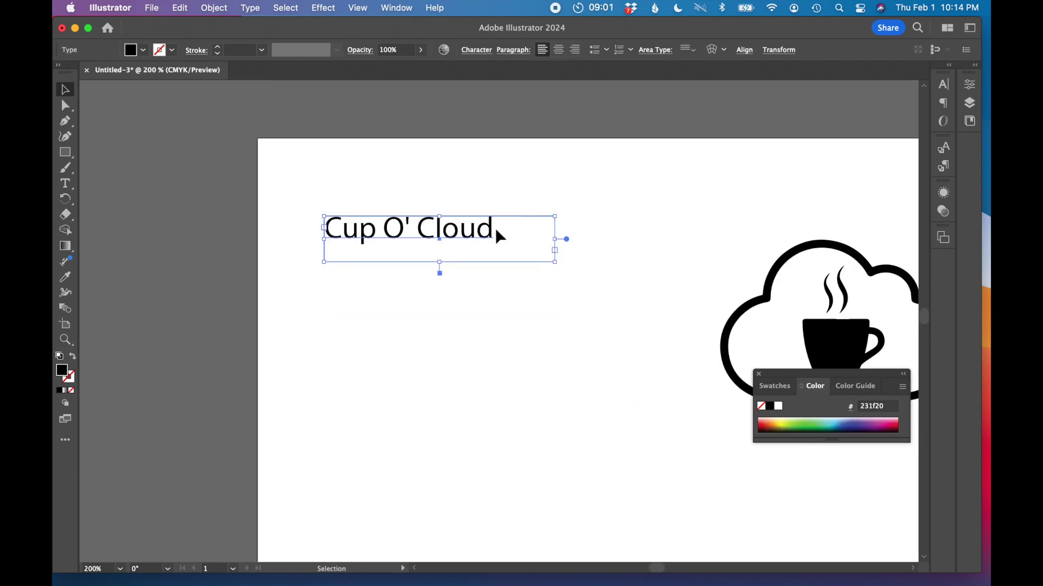
{"action": "key", "text": "super+t"}
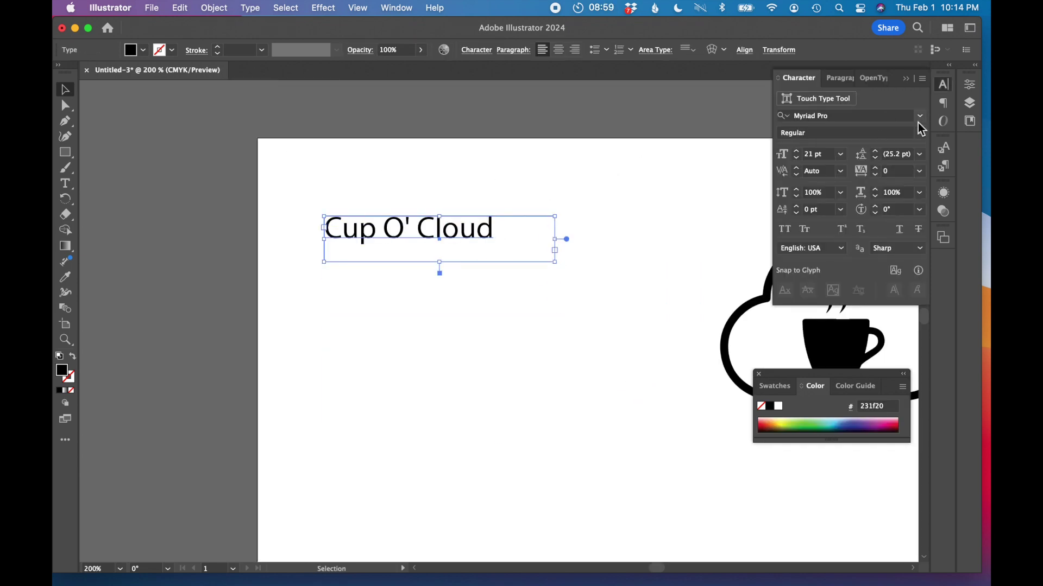
{"action": "left_click", "coordinate": [921, 116]}
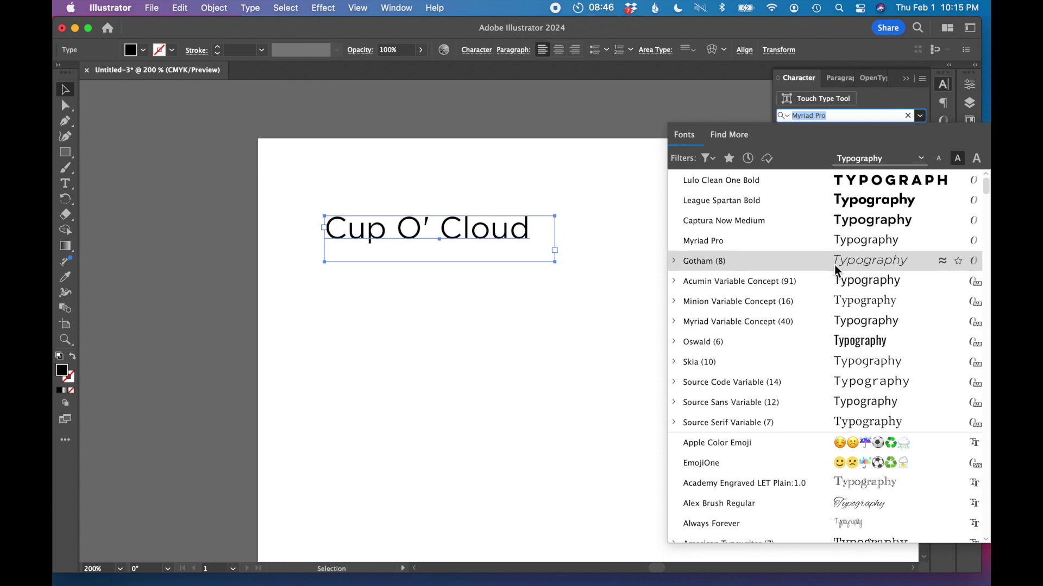
{"action": "left_click", "coordinate": [349, 322]}
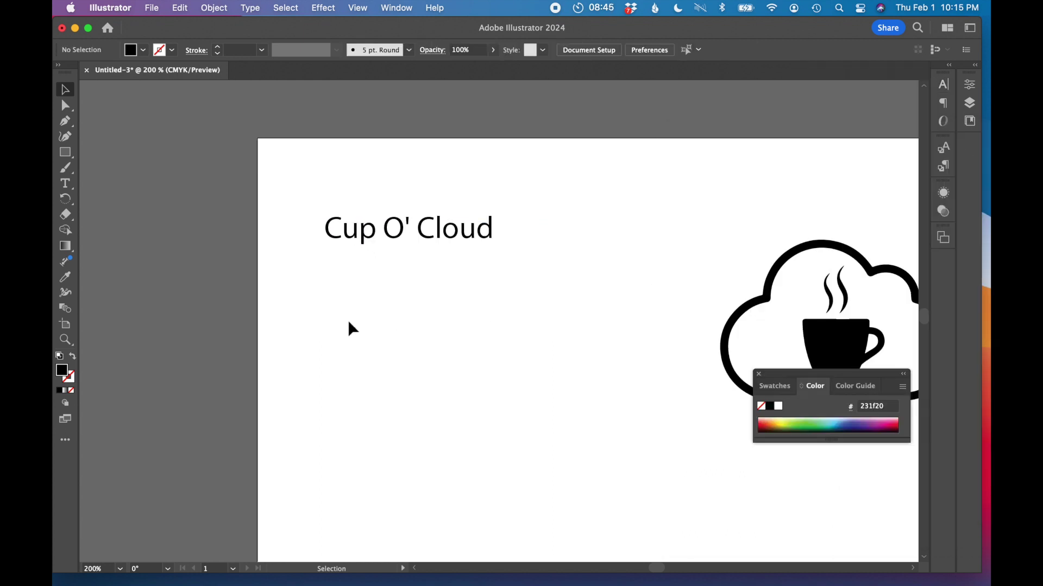
{"action": "left_click", "coordinate": [468, 228]}
{"action": "key", "text": "super+t"}
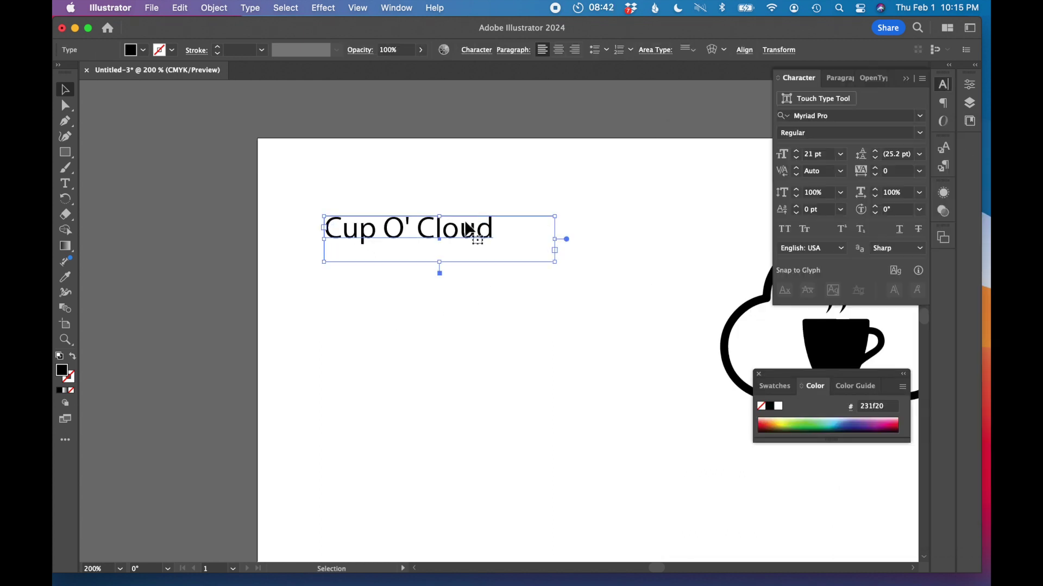
{"action": "left_click", "coordinate": [919, 116]}
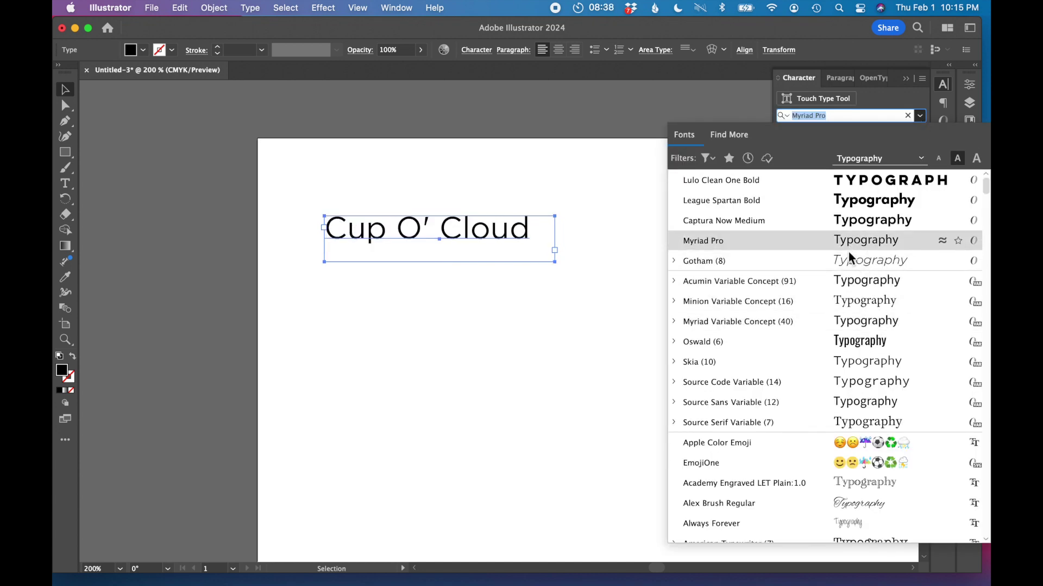
{"action": "key", "text": "Escape"}
- Duplicate the title below and set the copy to Fieldwork Geo Hair
{"action": "left_click_drag", "start_coordinate": [478, 228], "coordinate": [479, 304]}
{"action": "key", "text": "super+t"}
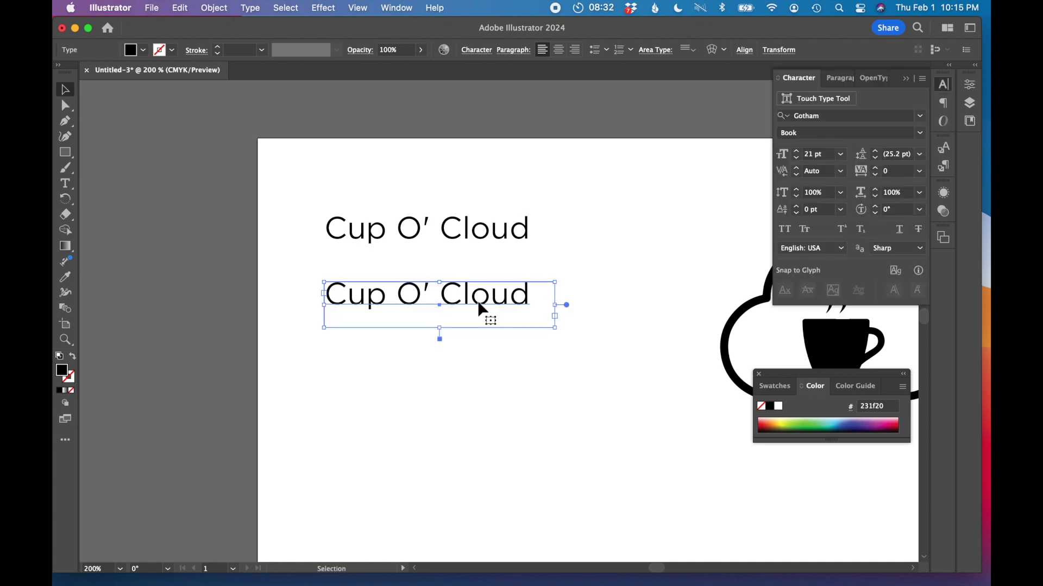
{"action": "left_click", "coordinate": [920, 116]}
{"action": "scroll", "coordinate": [811, 427], "scroll_direction": "down", "scroll_amount": 3}
{"action": "scroll", "coordinate": [811, 422], "scroll_direction": "down", "scroll_amount": 3}
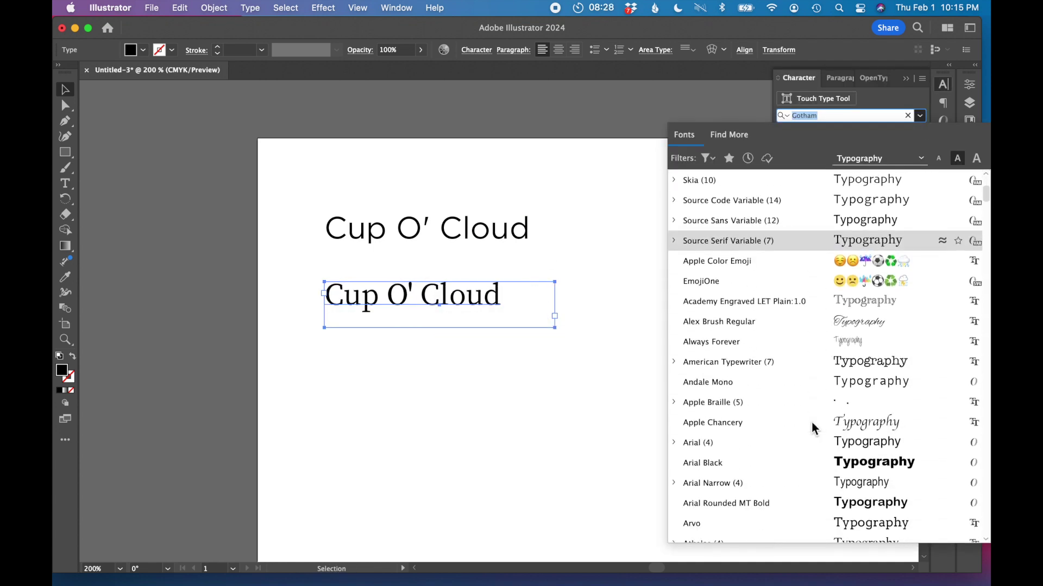
{"action": "scroll", "coordinate": [811, 428], "scroll_direction": "down", "scroll_amount": 9}
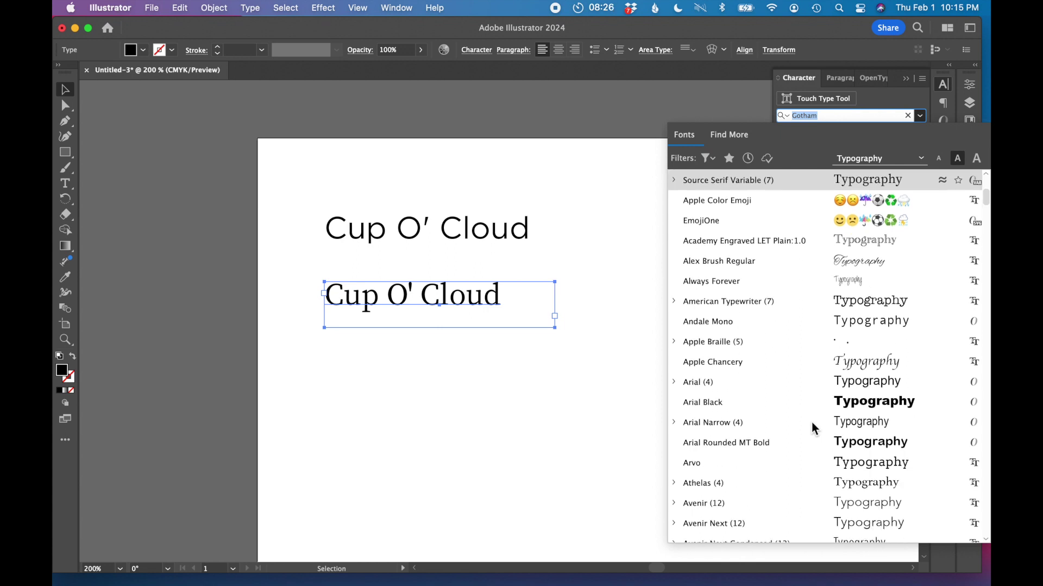
{"action": "scroll", "coordinate": [812, 426], "scroll_direction": "down", "scroll_amount": 5}
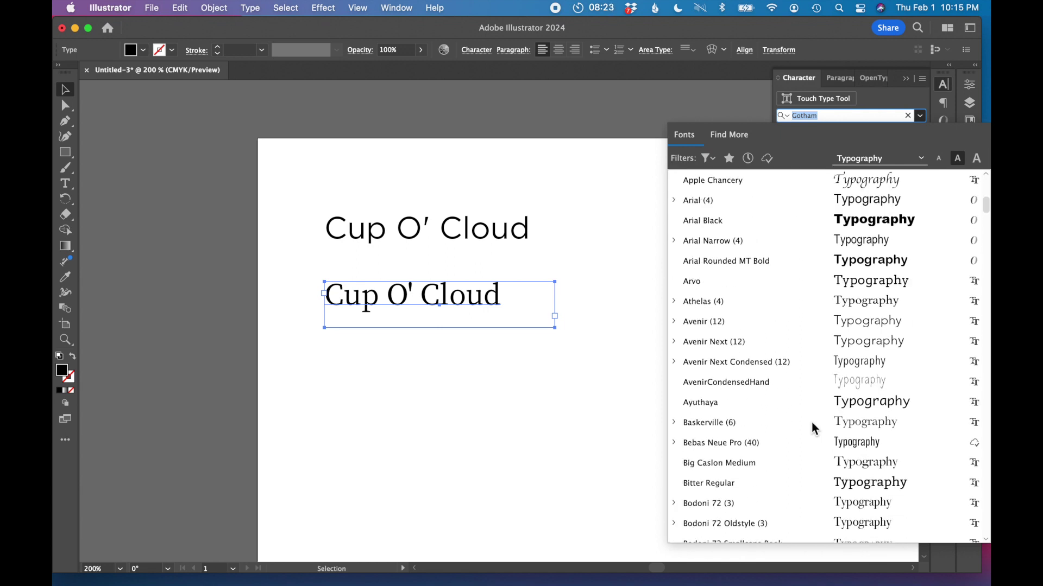
{"action": "scroll", "coordinate": [812, 421], "scroll_direction": "down", "scroll_amount": 11}
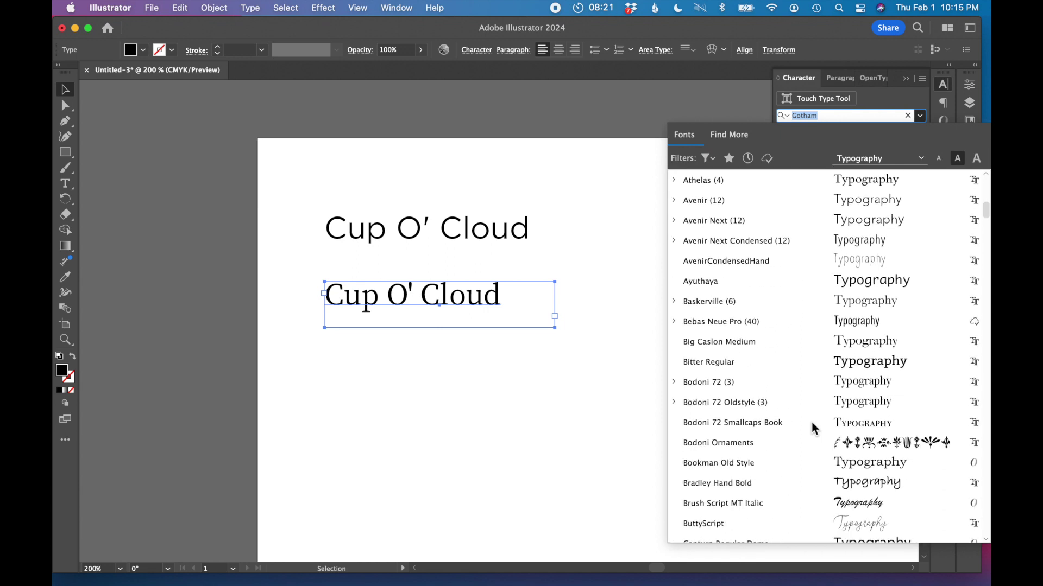
{"action": "scroll", "coordinate": [811, 422], "scroll_direction": "down", "scroll_amount": 1}
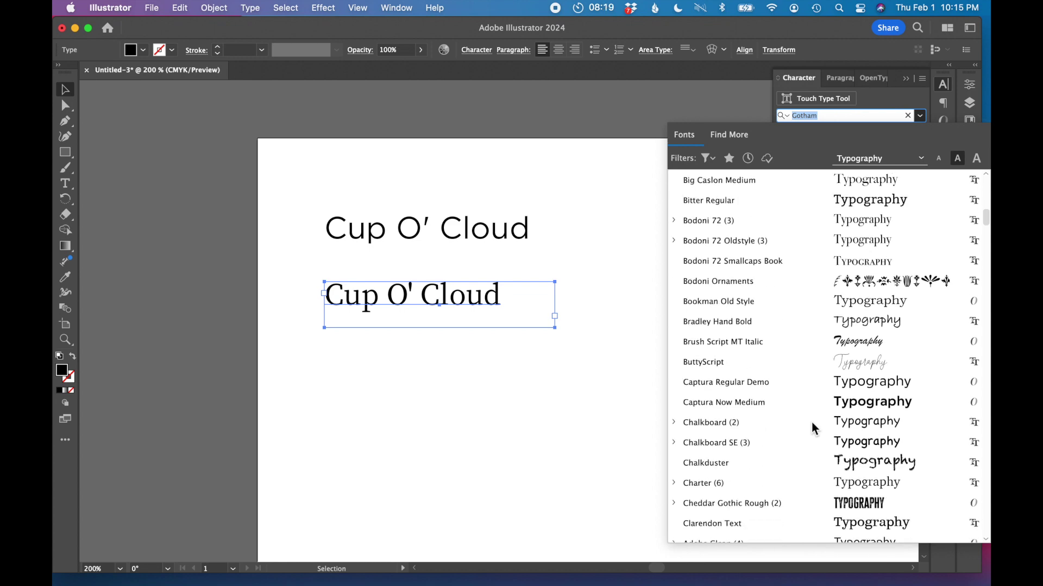
{"action": "scroll", "coordinate": [811, 422], "scroll_direction": "down", "scroll_amount": 20}
{"action": "left_click", "coordinate": [796, 421]}
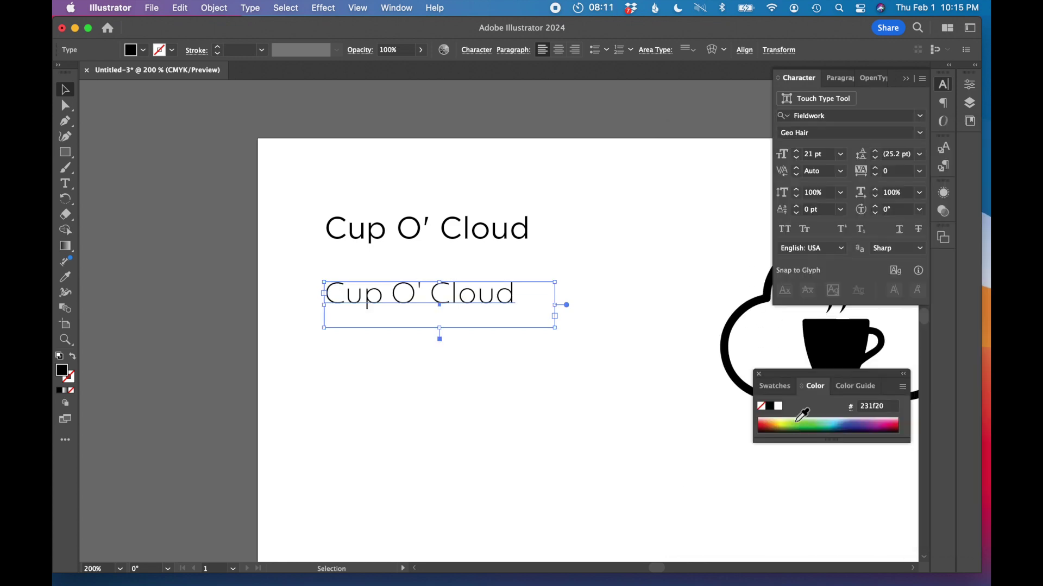
{"action": "left_click", "coordinate": [540, 343]}
- Duplicate the Fieldwork line below and make the copy All Caps
{"action": "left_click", "coordinate": [458, 298]}
{"action": "left_click_drag", "start_coordinate": [496, 295], "coordinate": [496, 366]}
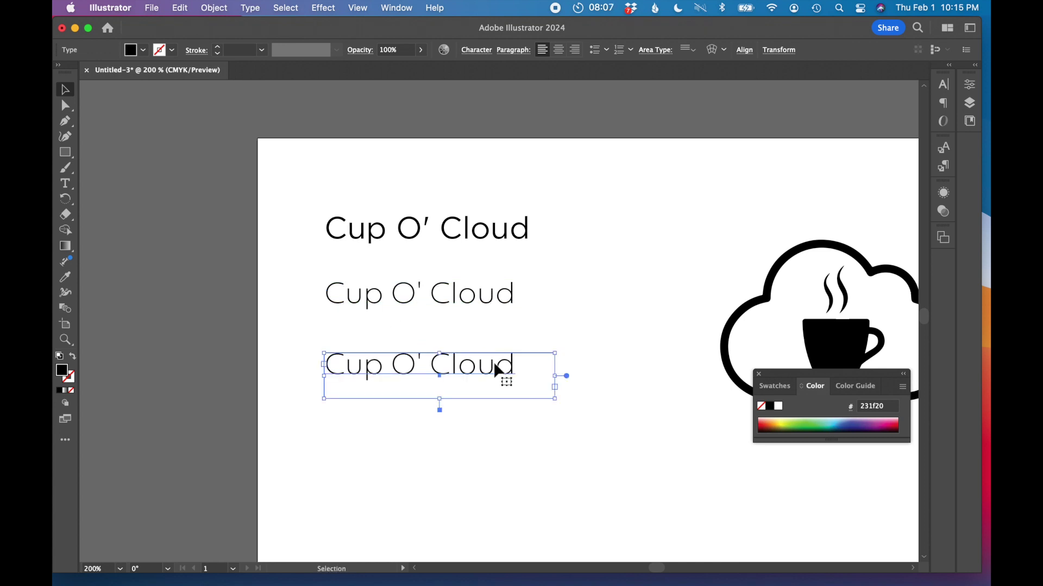
{"action": "key", "text": "super+t"}
{"action": "left_click", "coordinate": [924, 79]}
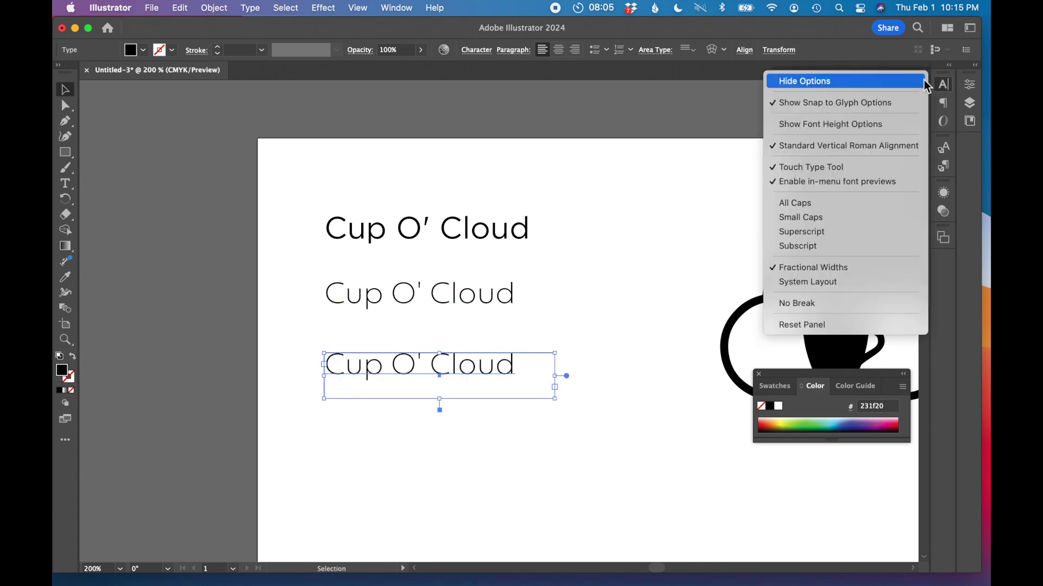
{"action": "left_click", "coordinate": [833, 201]}
{"action": "left_click", "coordinate": [677, 317]}
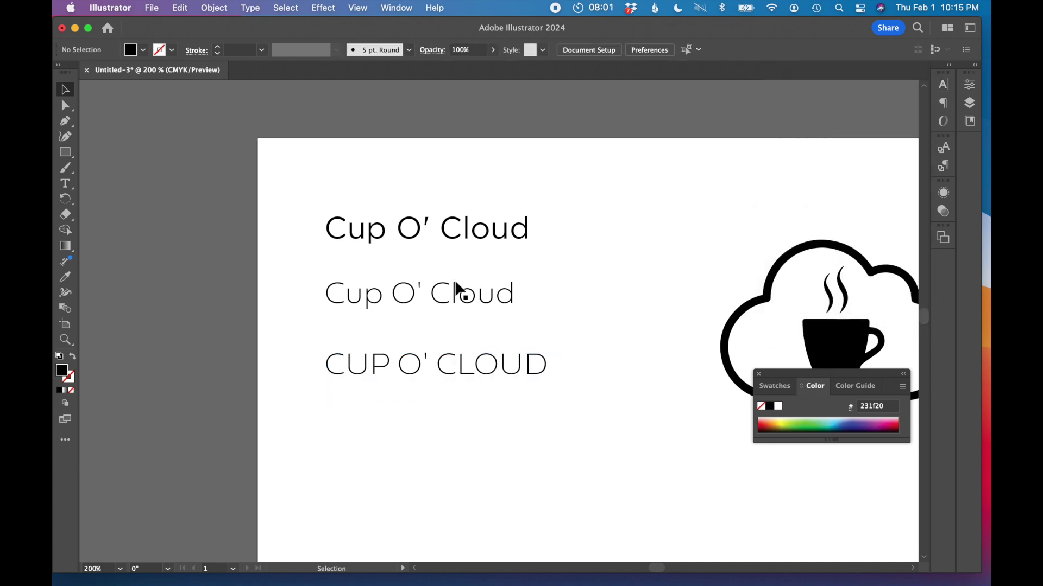
- Duplicate the all-caps CUP O' CLOUD line and set the copy to Museo Slab Rounded
{"action": "left_click", "coordinate": [511, 370]}
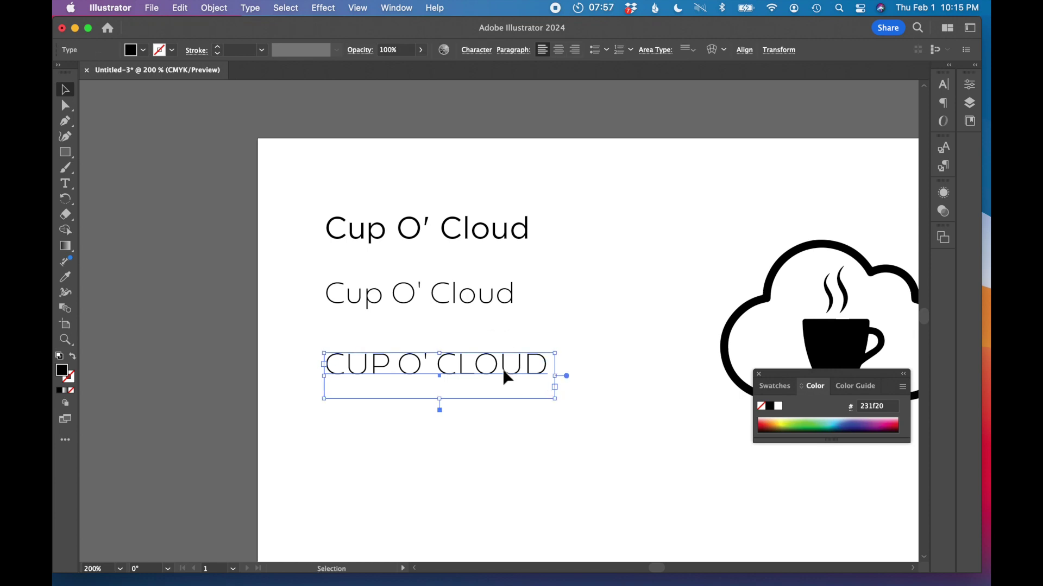
{"action": "left_click_drag", "start_coordinate": [503, 368], "coordinate": [503, 434]}
{"action": "key", "text": "super+t"}
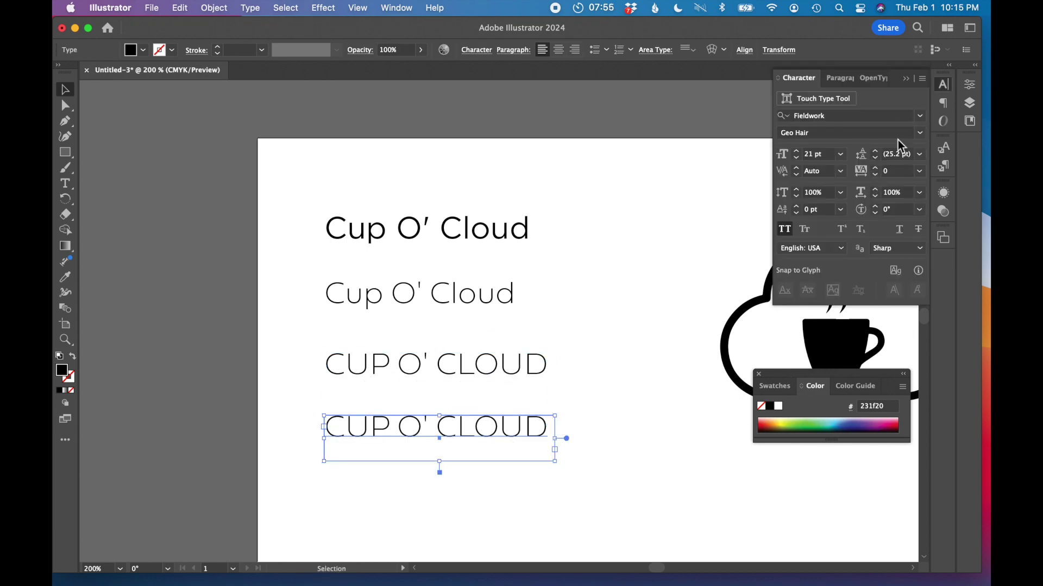
{"action": "left_click", "coordinate": [920, 116]}
{"action": "scroll", "coordinate": [844, 472], "scroll_direction": "down", "scroll_amount": 10}
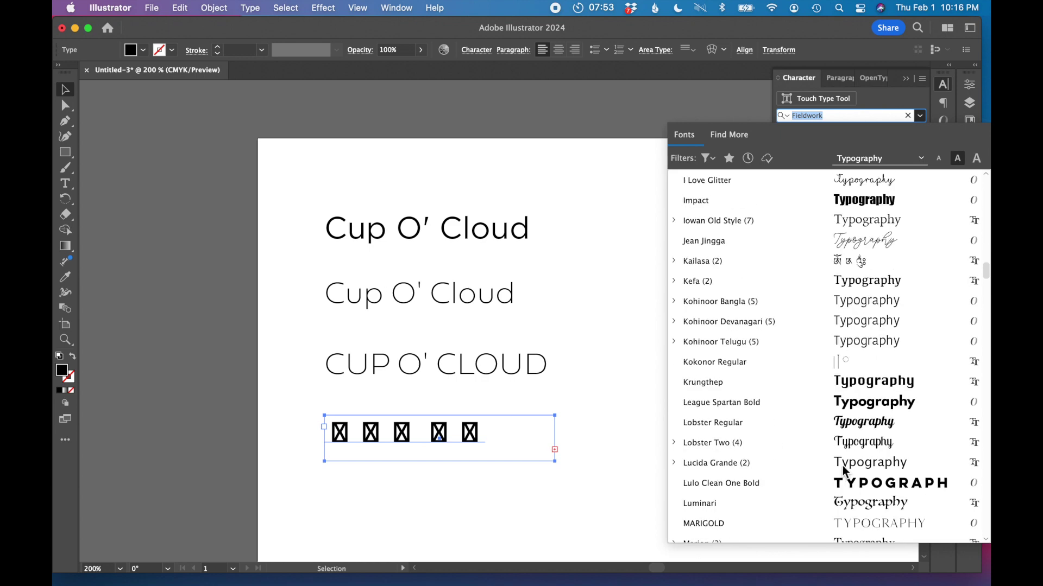
{"action": "scroll", "coordinate": [844, 471], "scroll_direction": "down", "scroll_amount": 15}
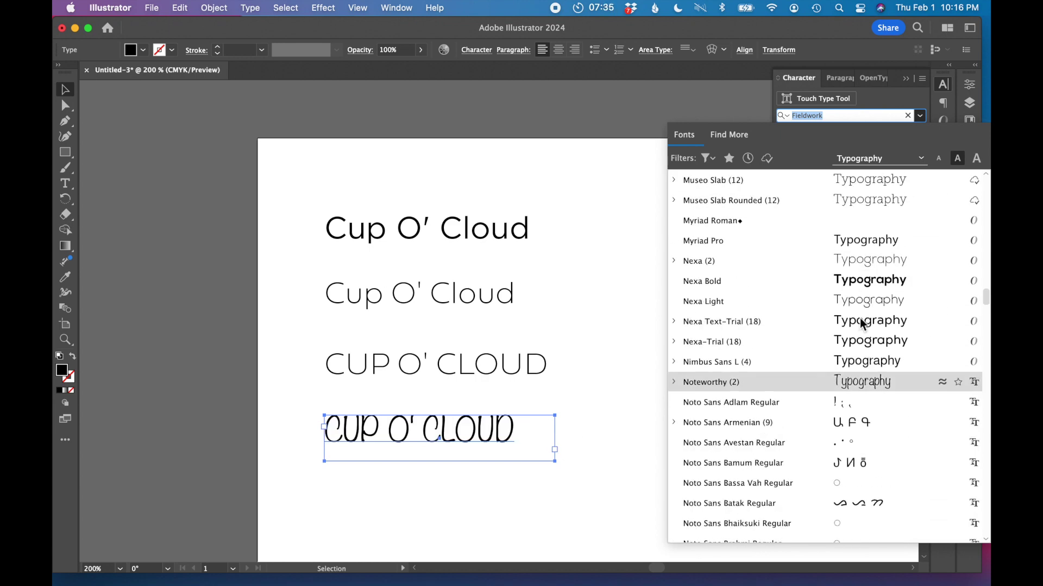
{"action": "scroll", "coordinate": [859, 319], "scroll_direction": "up", "scroll_amount": 2}
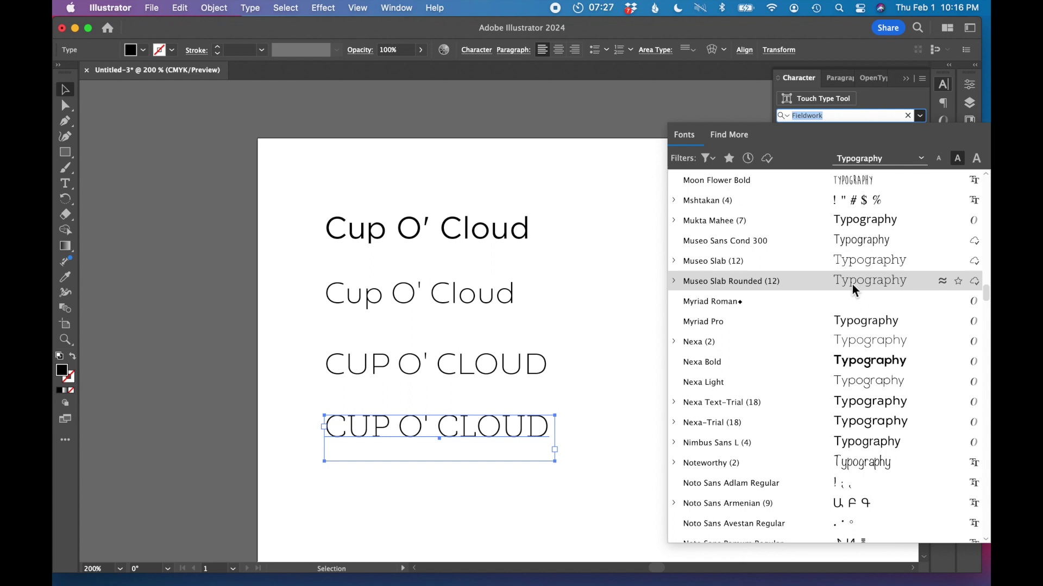
{"action": "left_click", "coordinate": [852, 285]}
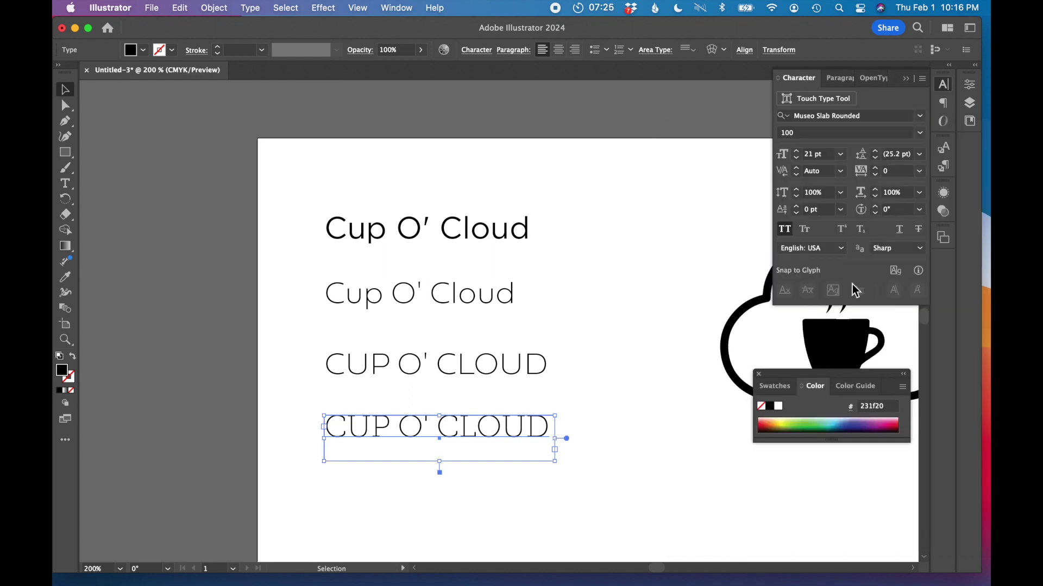
{"action": "left_click", "coordinate": [621, 377]}
- Place the fourth CUP O' CLOUD line under the logo and scale the logo group down
{"action": "key", "text": "super+1"}
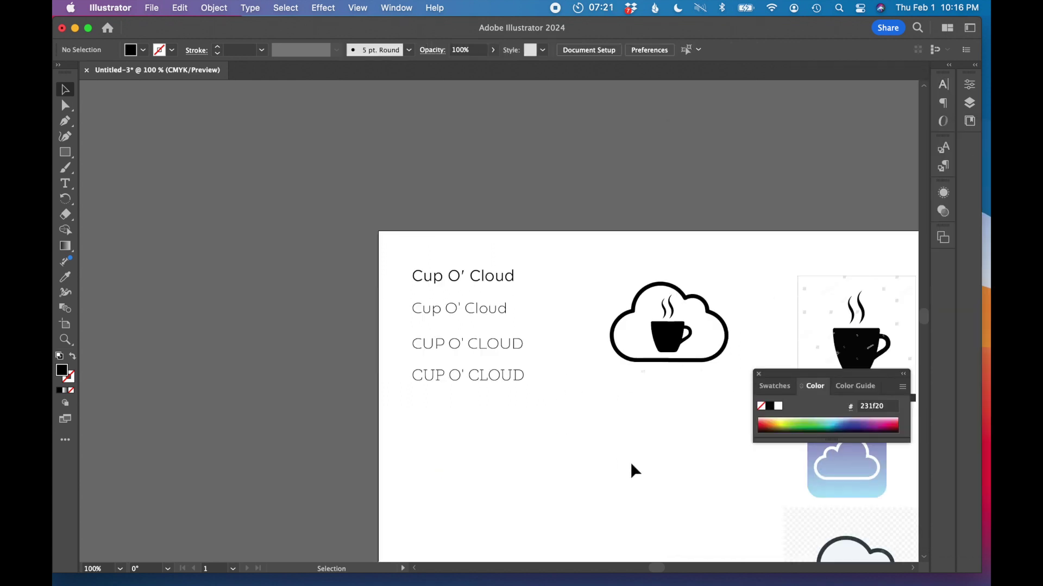
{"action": "left_click", "coordinate": [483, 380]}
{"action": "left_click", "coordinate": [556, 418]}
{"action": "scroll", "coordinate": [556, 418], "scroll_direction": "right", "scroll_amount": 5}
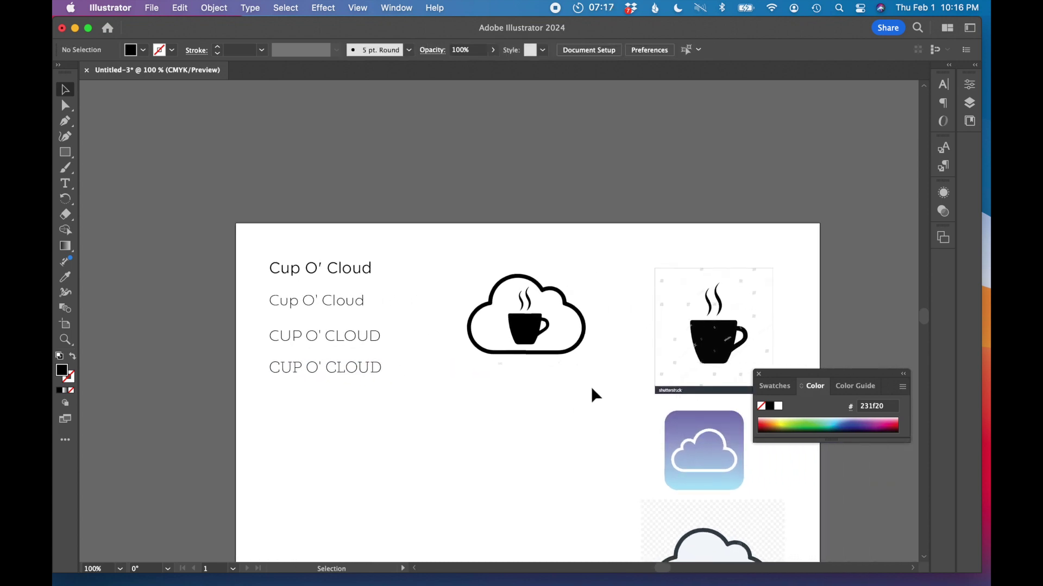
{"action": "left_click_drag", "start_coordinate": [388, 406], "coordinate": [515, 380]}
{"action": "left_click", "coordinate": [469, 348]}
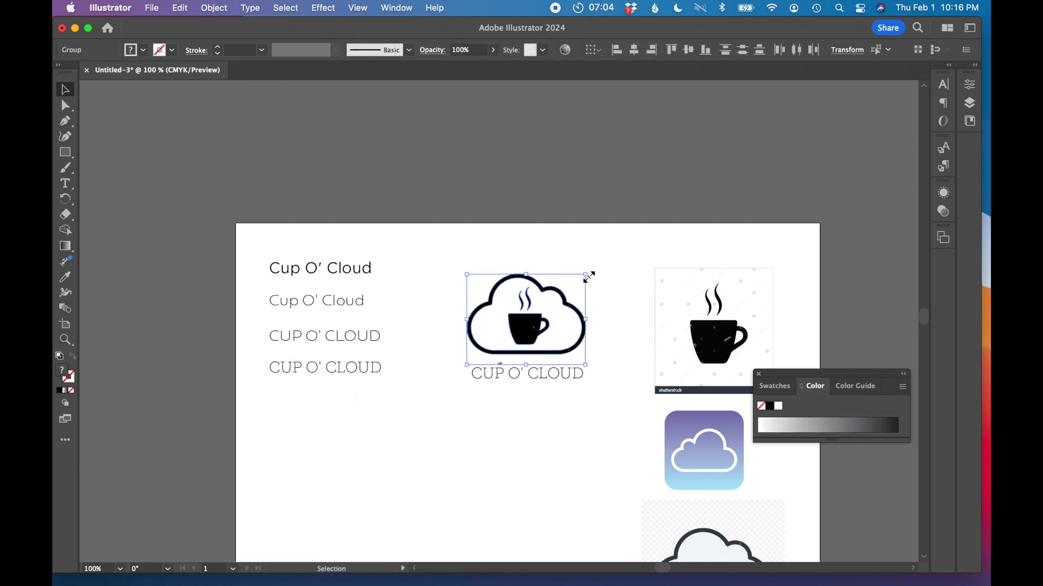
{"action": "left_click_drag", "start_coordinate": [587, 276], "coordinate": [528, 342]}
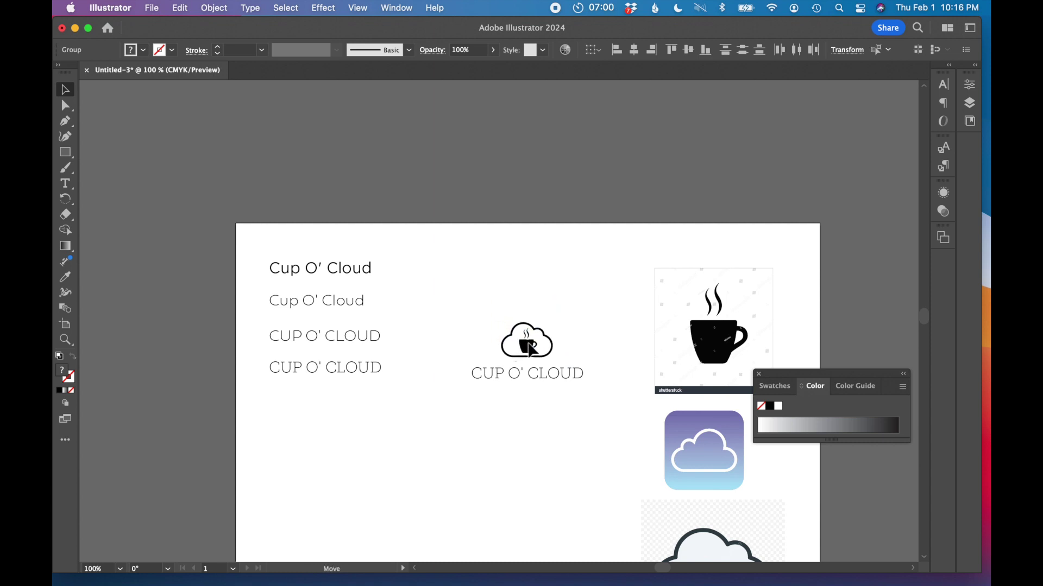
{"action": "left_click", "coordinate": [562, 317]}
- Set the CUP O' CLOUD text under the logo to the 300 weight
{"action": "key", "text": "super+equal"}
{"action": "key", "text": "super+equal"}
{"action": "key", "text": "super+equal"}
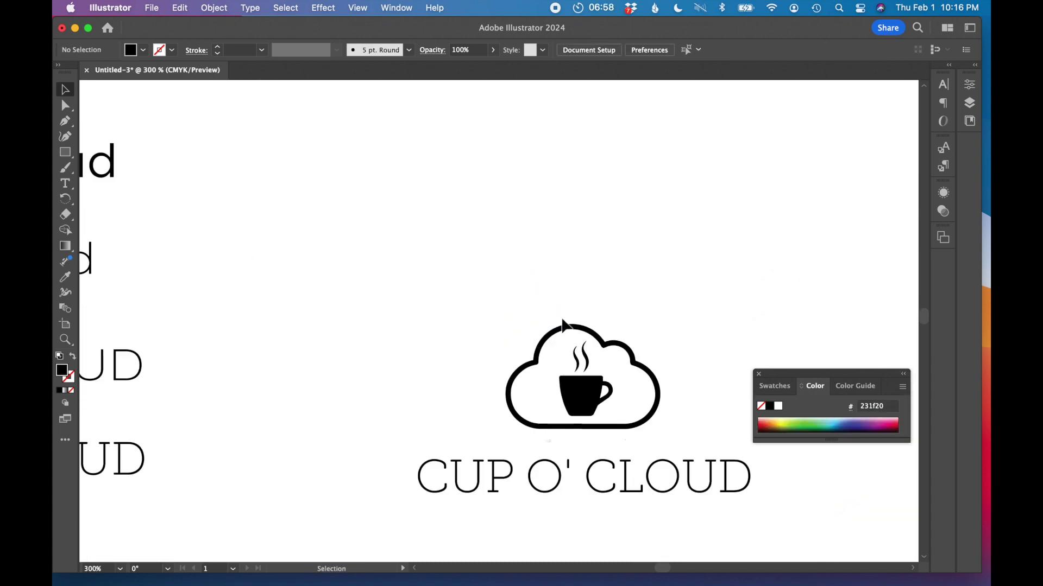
{"action": "left_click", "coordinate": [609, 392]}
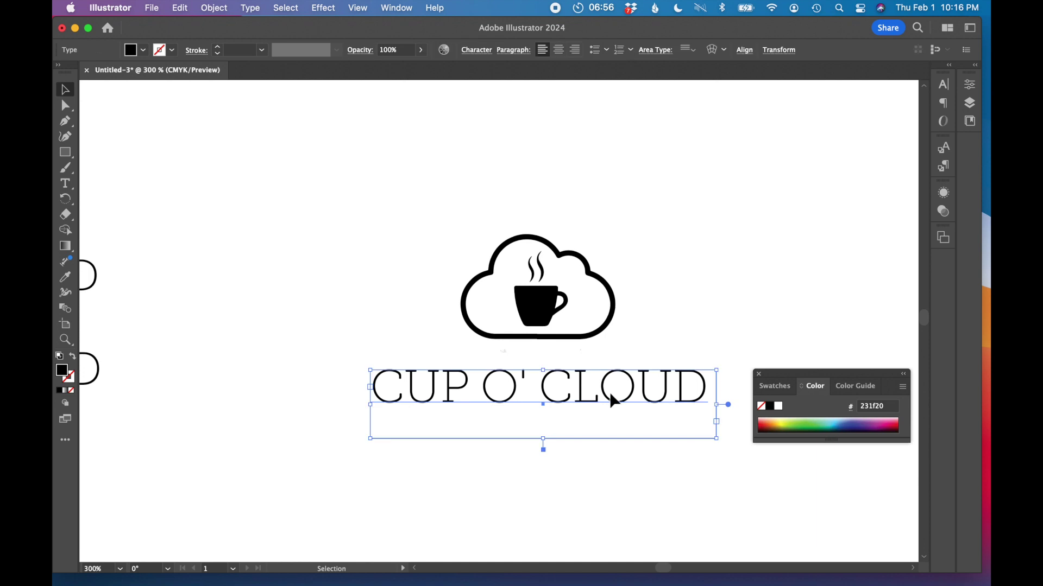
{"action": "key", "text": "super+t"}
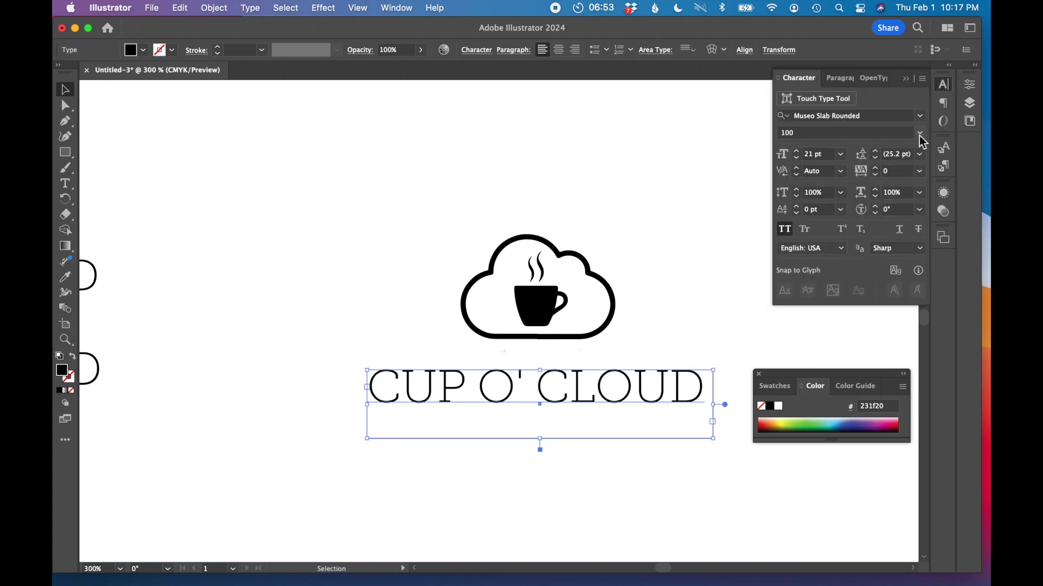
{"action": "left_click", "coordinate": [919, 134]}
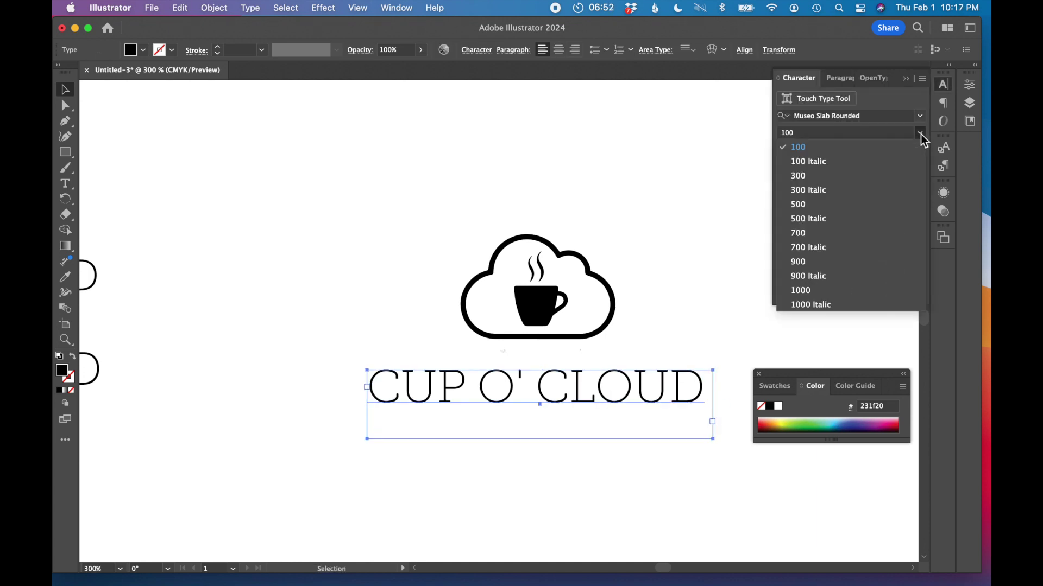
{"action": "left_click", "coordinate": [873, 176]}
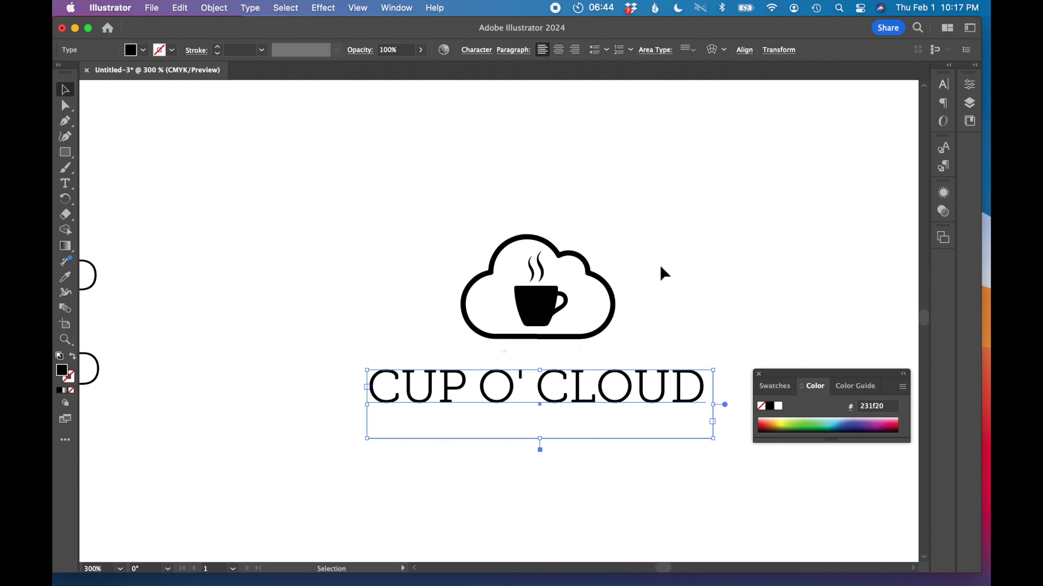
{"action": "left_click", "coordinate": [660, 267]}
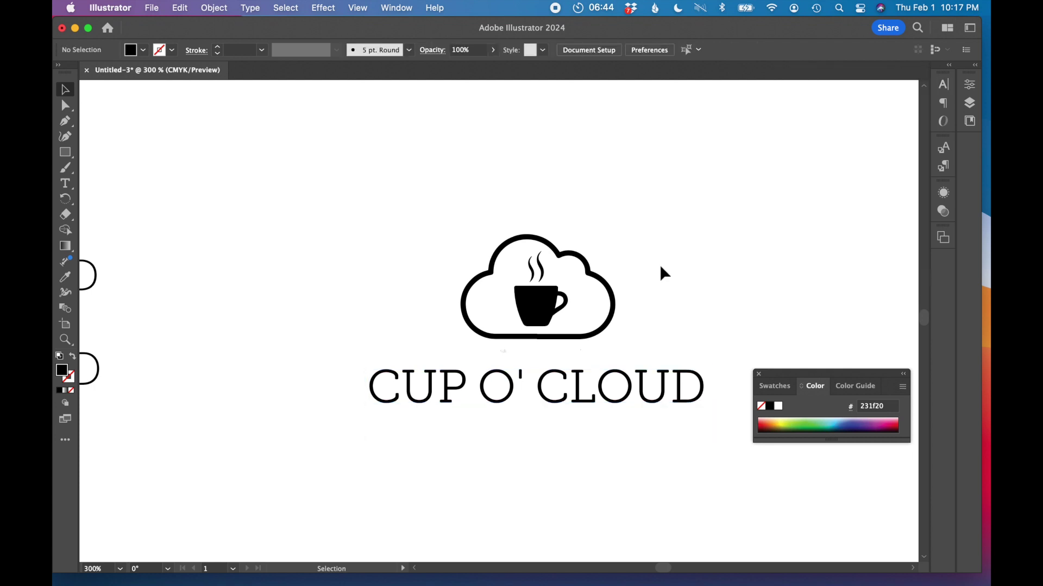
- Copy and paste the cloud path to get a filled black cloud copy
{"action": "left_click", "coordinate": [69, 108]}
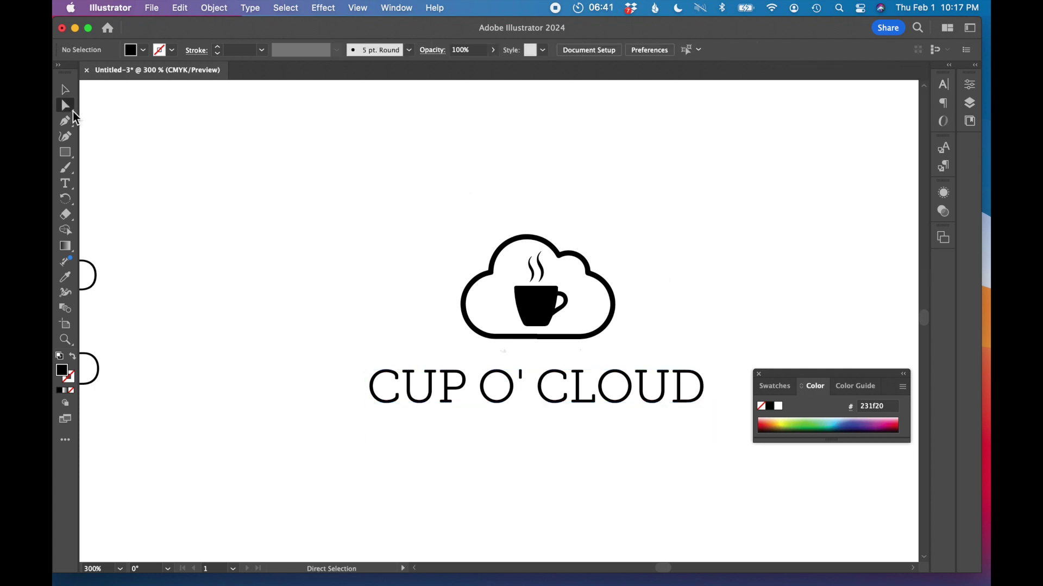
{"action": "left_click", "coordinate": [542, 238]}
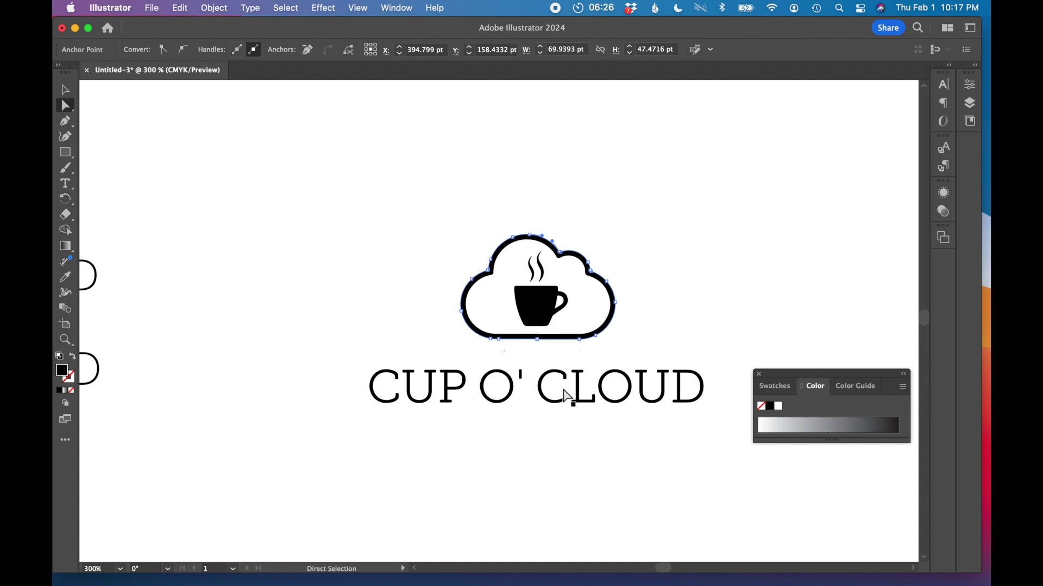
{"action": "left_click", "coordinate": [660, 358]}
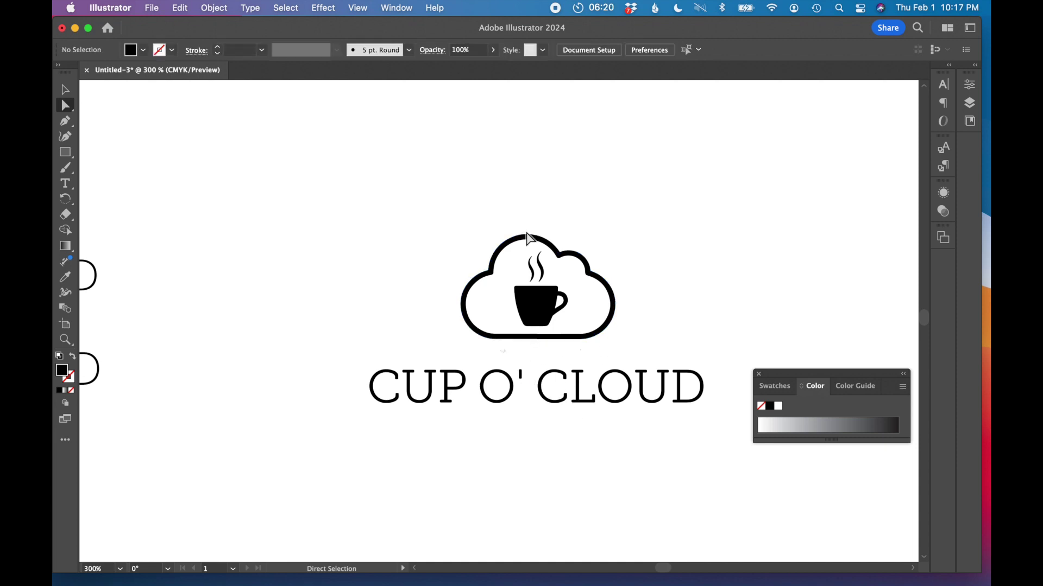
{"action": "left_click", "coordinate": [530, 235]}
{"action": "key", "text": "super+c"}
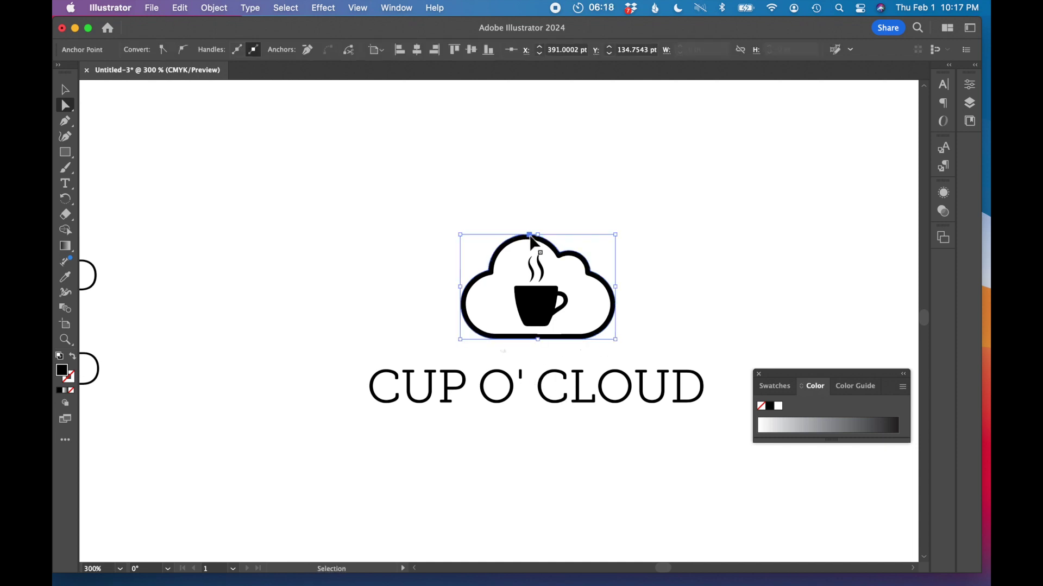
{"action": "key", "text": "super+v"}
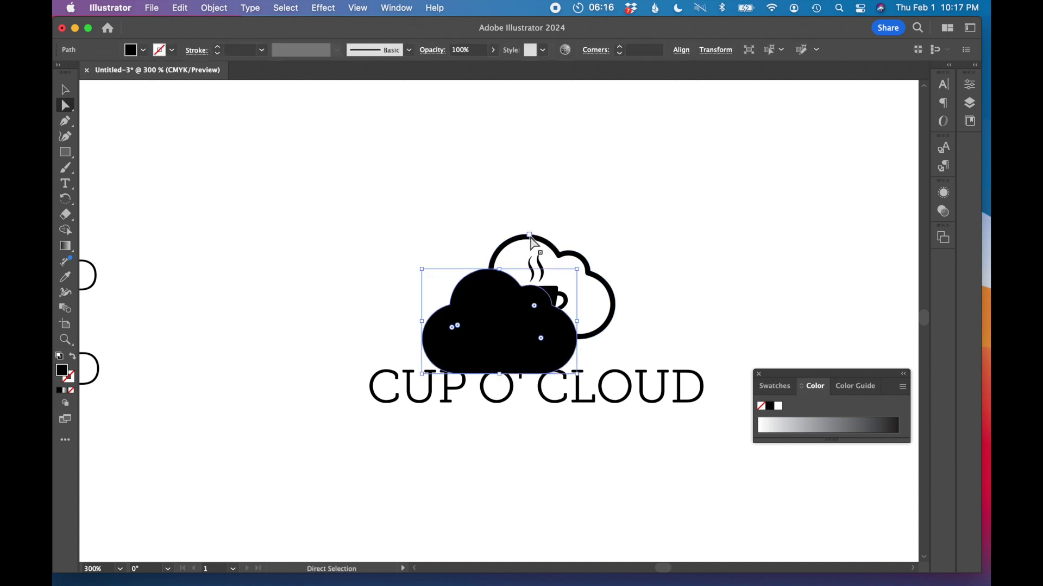
{"action": "key", "text": "v"}
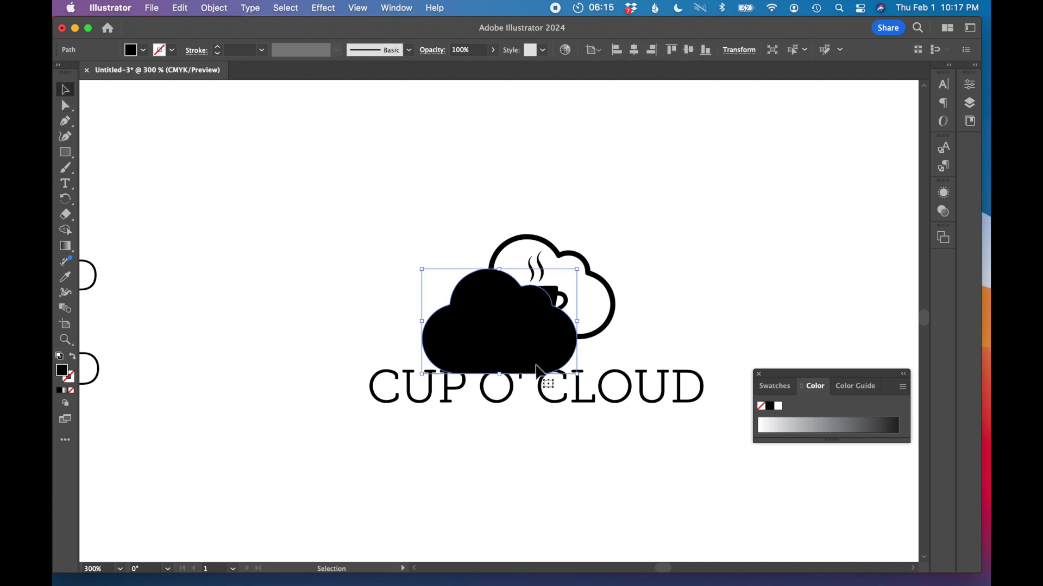
- Turn the black cloud into an outline, fit it around the cup, and set its stroke near 3 px
{"action": "left_click_drag", "start_coordinate": [509, 349], "coordinate": [358, 289]}
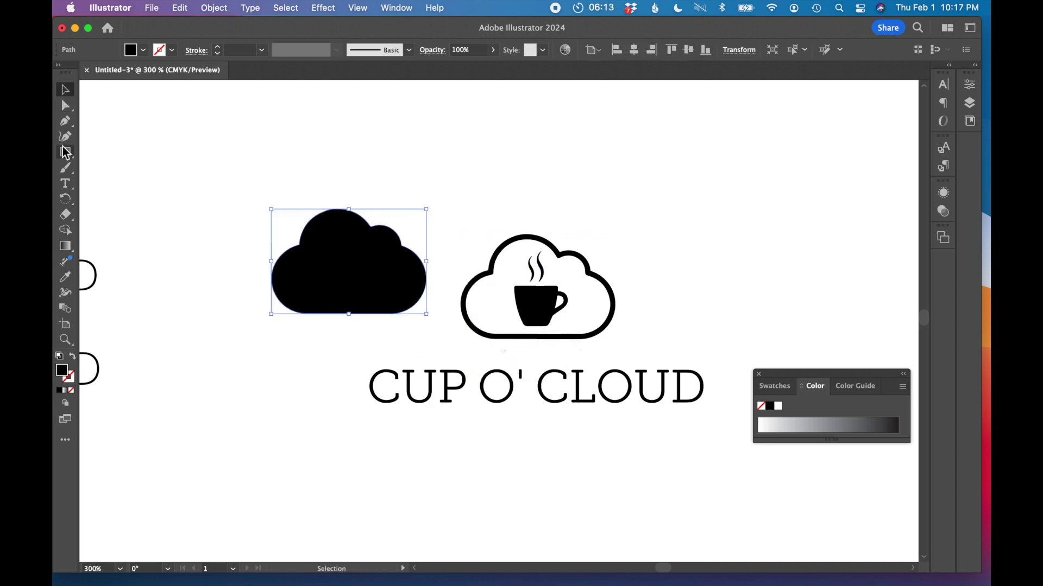
{"action": "left_click", "coordinate": [74, 355]}
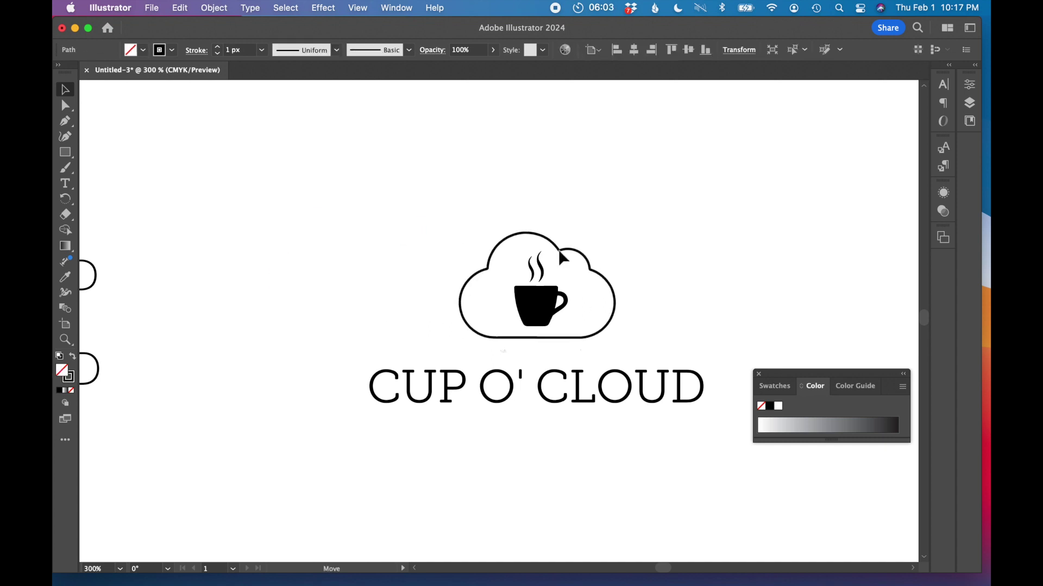
{"action": "left_click", "coordinate": [650, 210]}
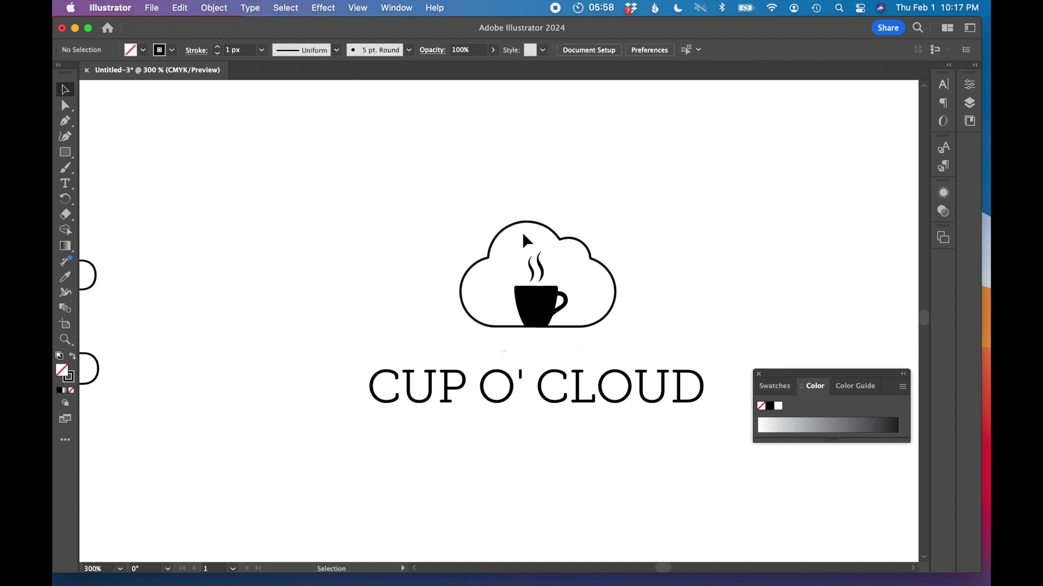
{"action": "left_click_drag", "start_coordinate": [517, 235], "coordinate": [542, 230]}
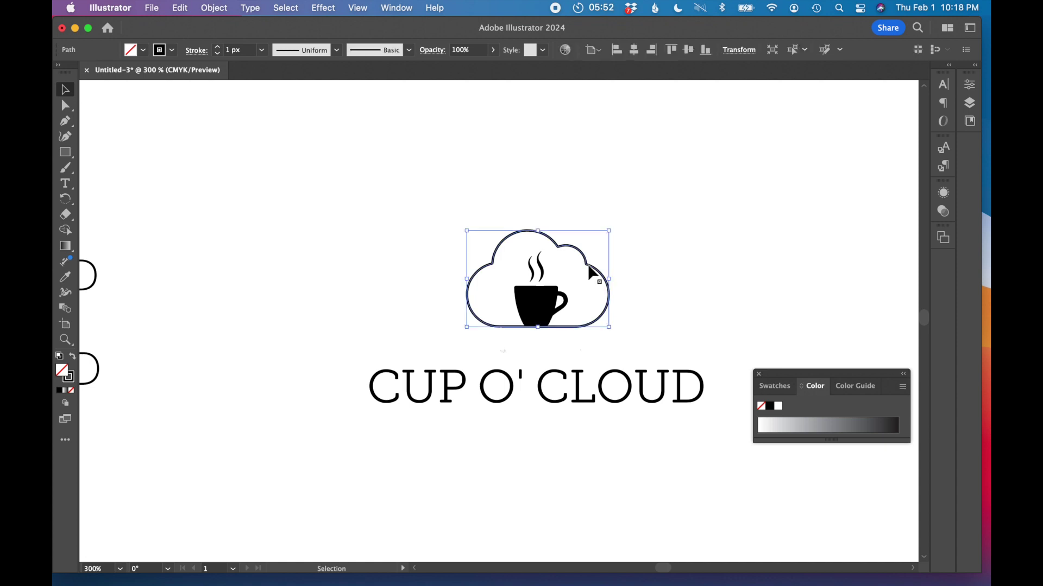
{"action": "left_click", "coordinate": [220, 48]}
{"action": "left_click", "coordinate": [220, 49]}
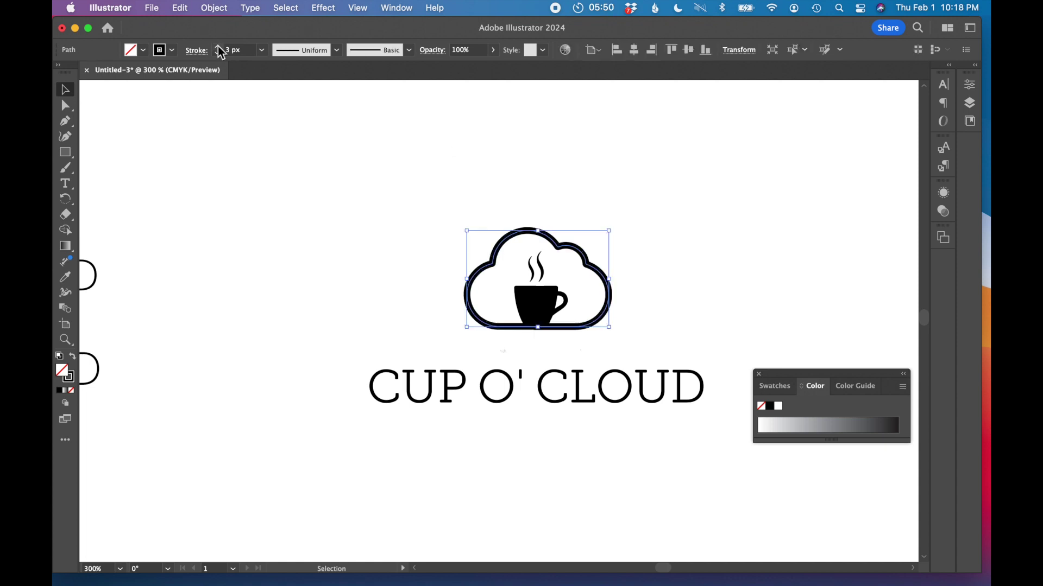
{"action": "left_click", "coordinate": [217, 54]}
{"action": "left_click", "coordinate": [594, 190]}
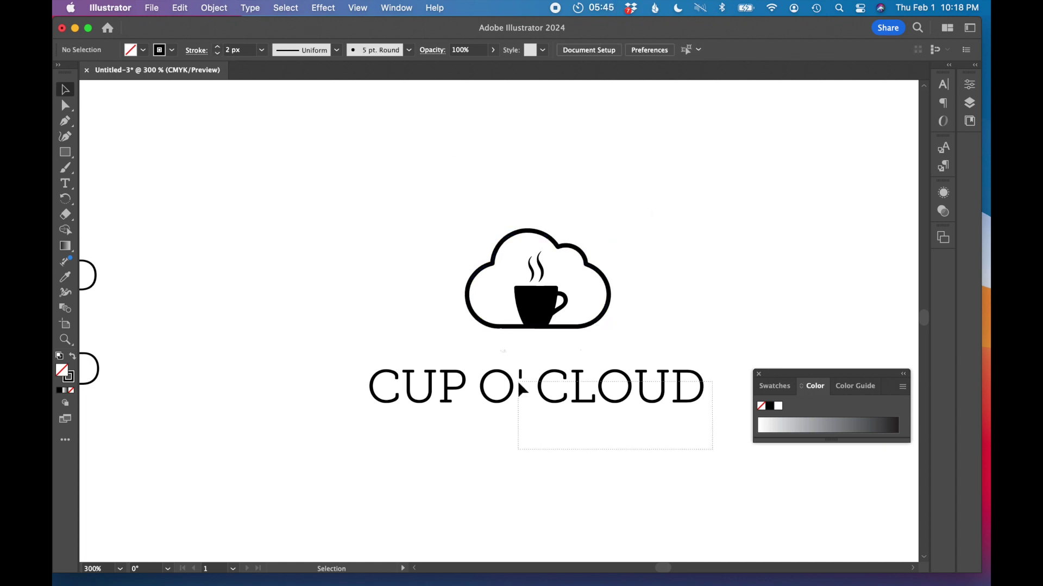
- Give the CUP O' CLOUD title under the logo -50 tracking and Optical kerning
{"action": "key", "text": "super+1"}
{"action": "left_click", "coordinate": [539, 347]}
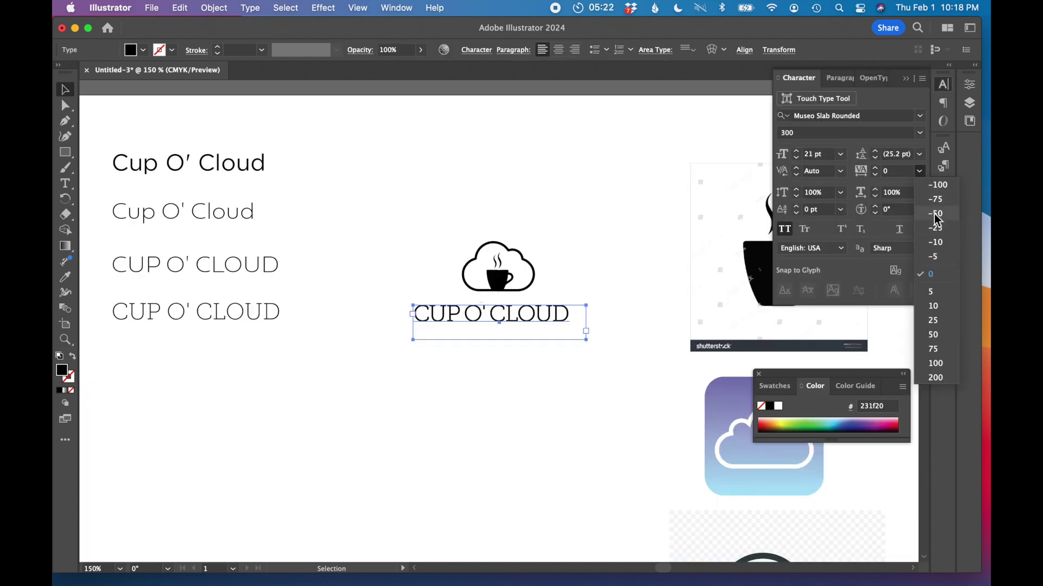
{"action": "left_click", "coordinate": [934, 214]}
{"action": "left_click", "coordinate": [840, 170]}
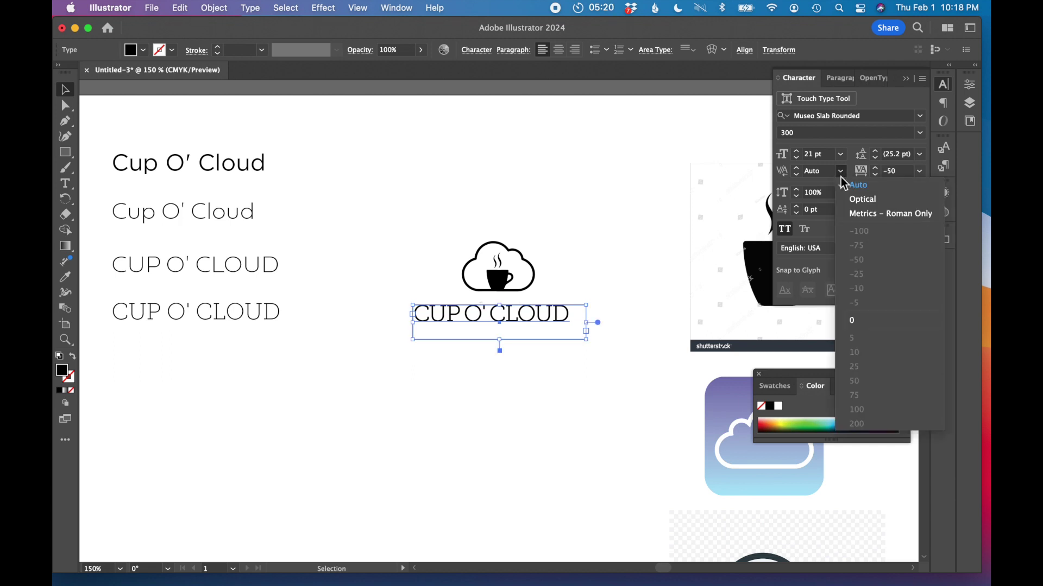
{"action": "left_click", "coordinate": [855, 198]}
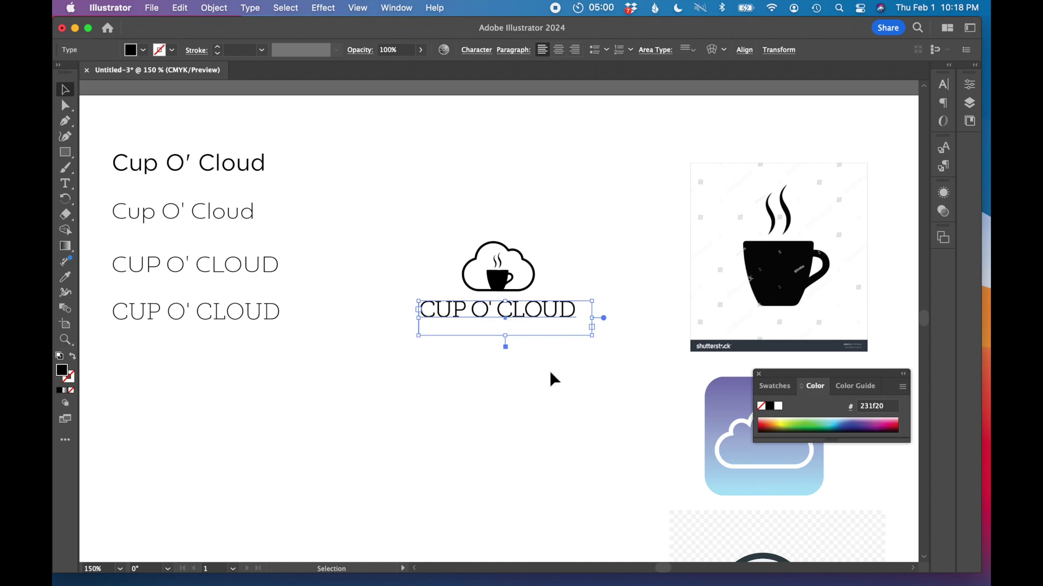
{"action": "left_click", "coordinate": [549, 379]}
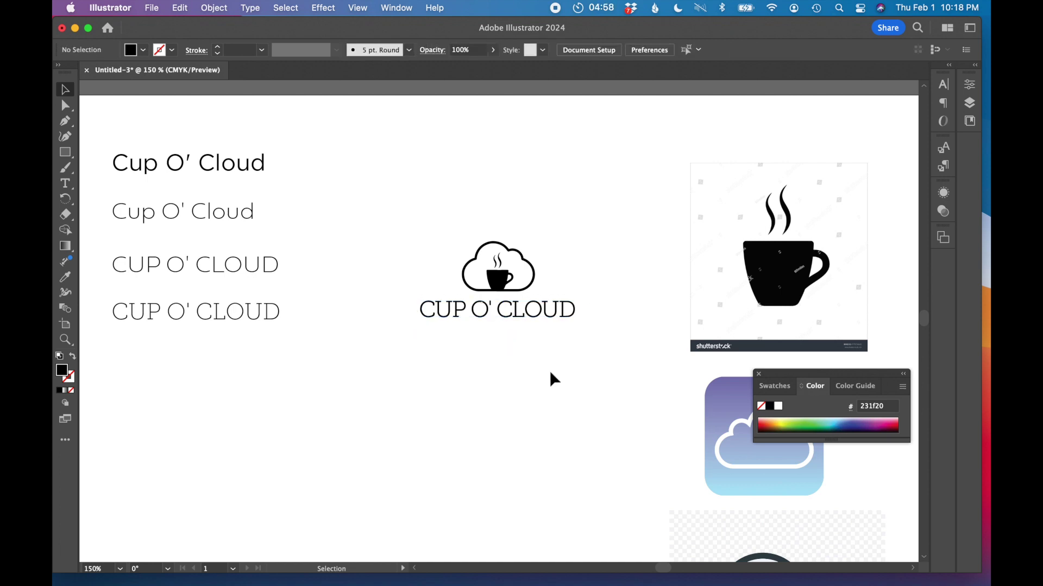
{"action": "left_click", "coordinate": [218, 166]}
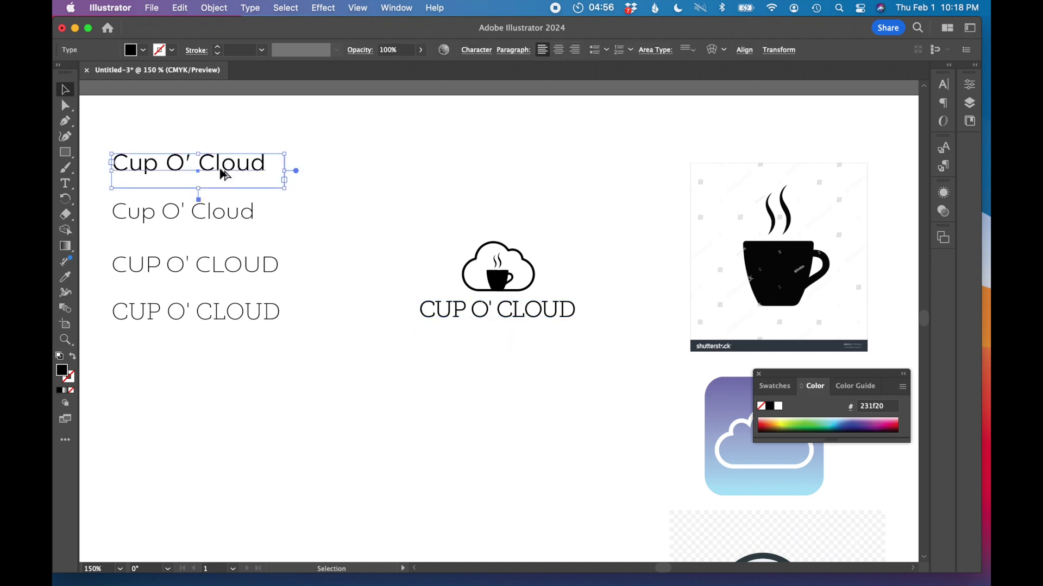
- Duplicate the Cup O' Cloud text and cloud icon below, tightening the space after O'
{"action": "left_click_drag", "start_coordinate": [222, 175], "coordinate": [528, 443]}
{"action": "left_click_drag", "start_coordinate": [505, 282], "coordinate": [504, 403]}
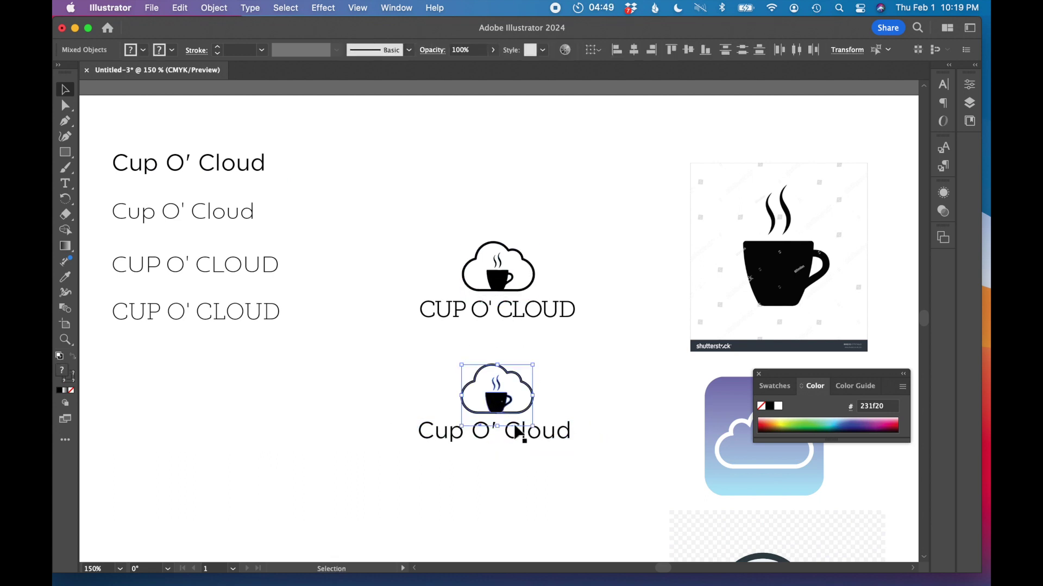
{"action": "left_click", "coordinate": [521, 436]}
{"action": "key", "text": "super+t"}
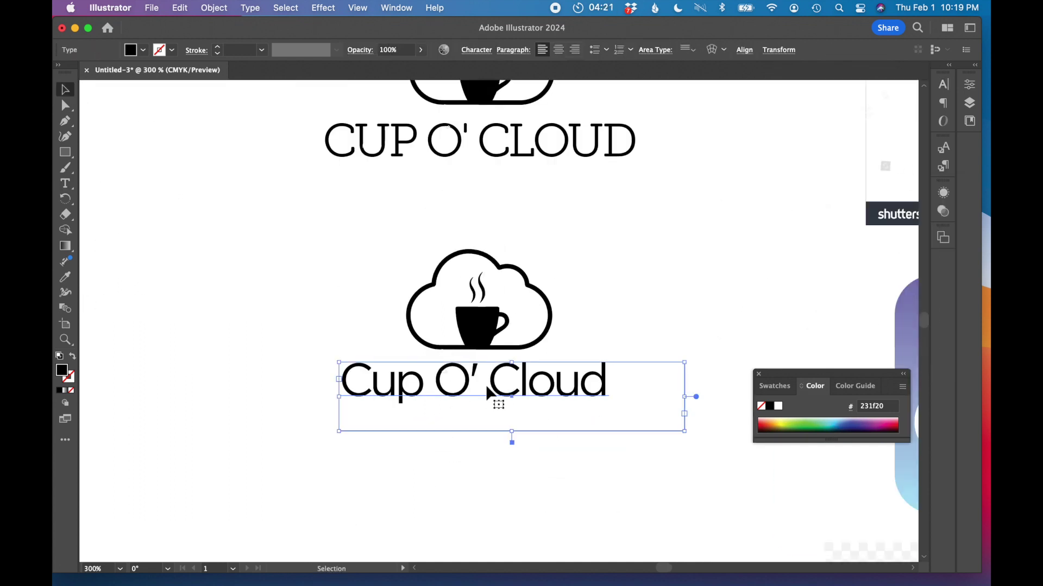
{"action": "double_click", "coordinate": [485, 384]}
{"action": "left_click_drag", "start_coordinate": [485, 384], "coordinate": [480, 385]}
{"action": "key", "text": "super+t"}
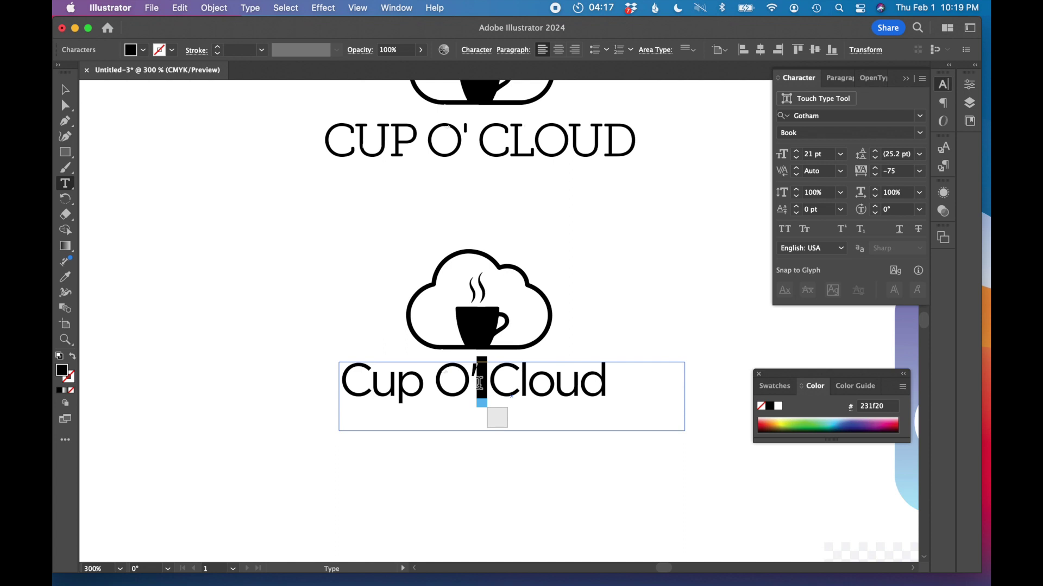
{"action": "left_click", "coordinate": [919, 171]}
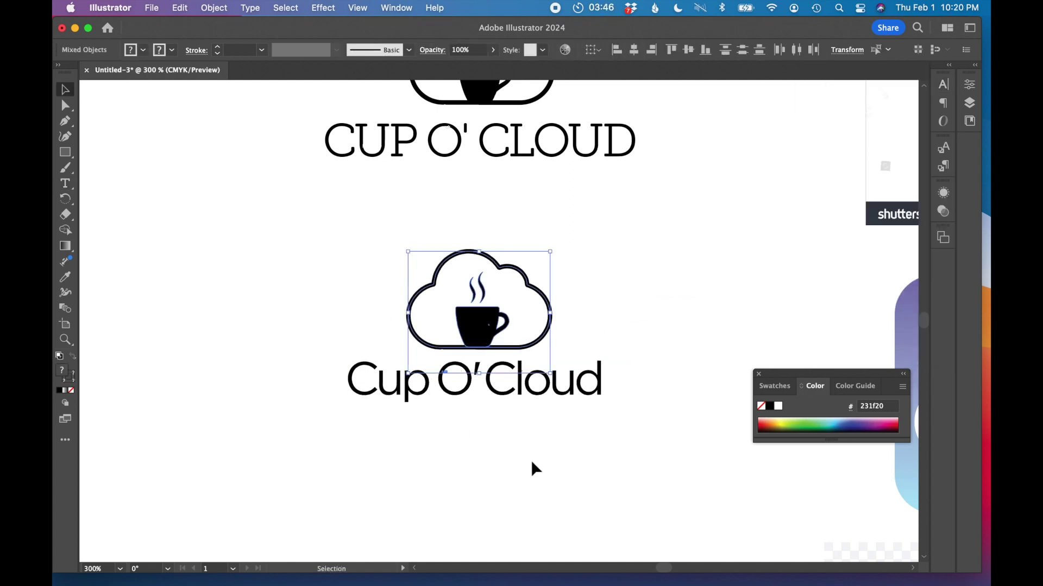
{"action": "scroll", "coordinate": [467, 391], "scroll_direction": "up", "scroll_amount": 5}
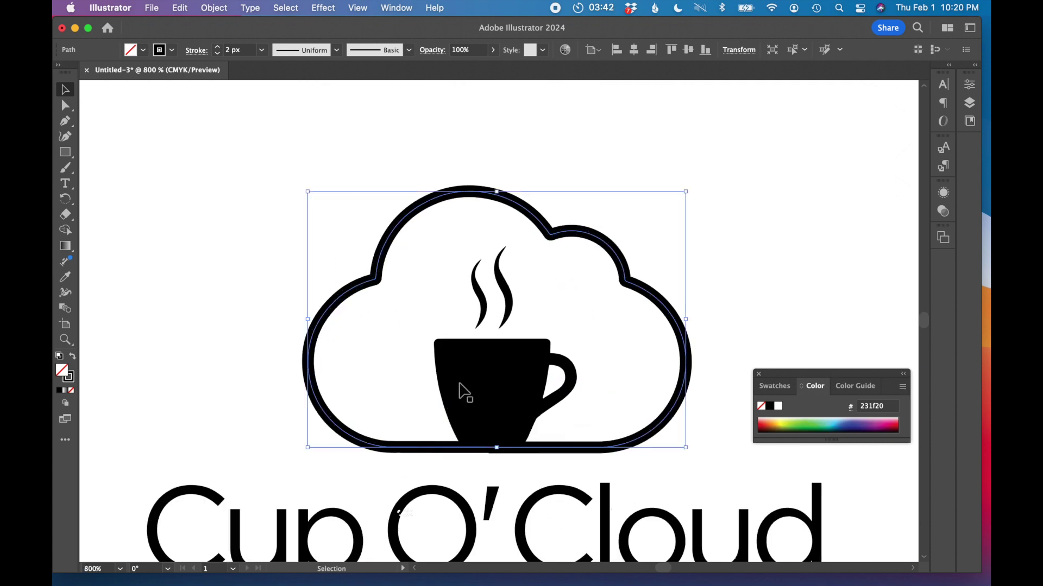
- Inspect the cloud's anchor points and the stray shape inside the O of the copied text
{"action": "left_click", "coordinate": [65, 105]}
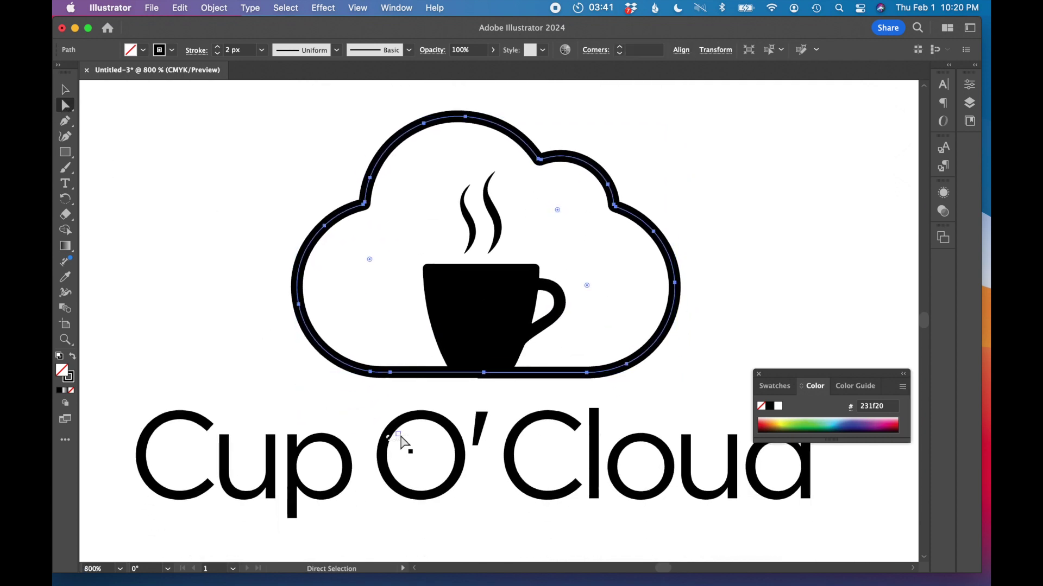
{"action": "left_click", "coordinate": [414, 458]}
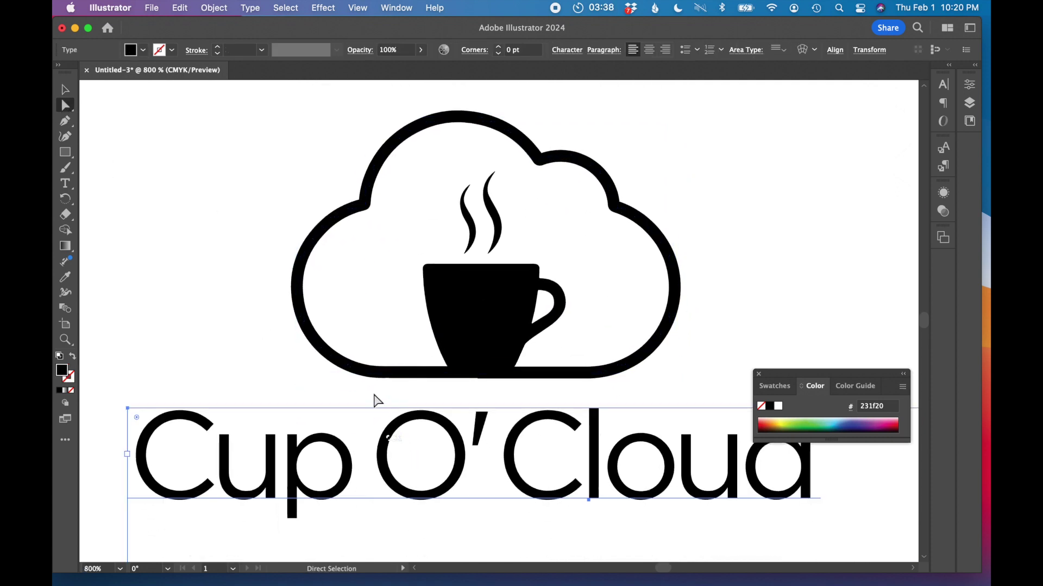
{"action": "left_click", "coordinate": [397, 439], "text": "shift"}
{"action": "left_click", "coordinate": [272, 450], "text": "shift"}
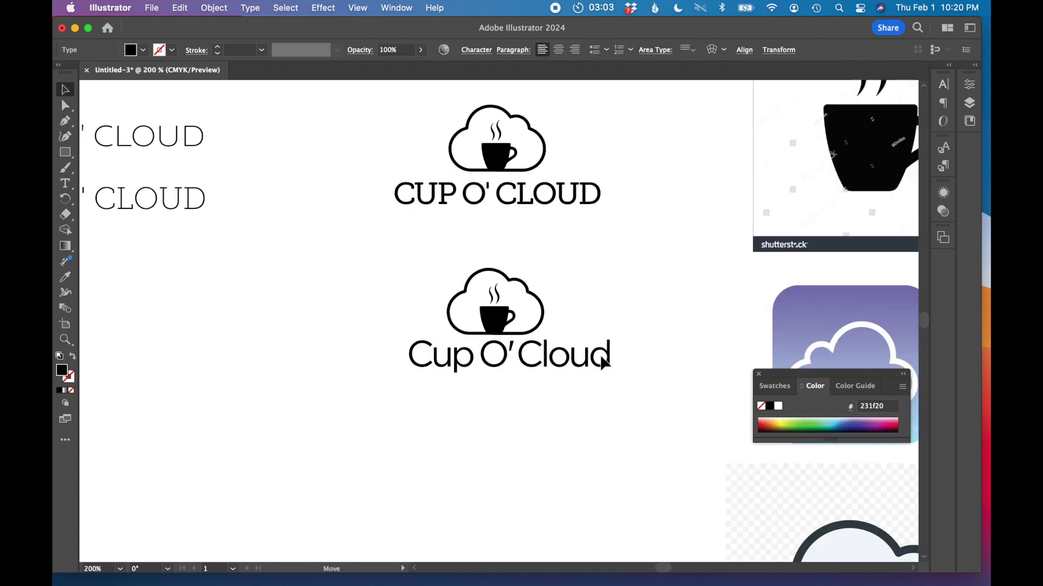
{"action": "left_click", "coordinate": [603, 363]}
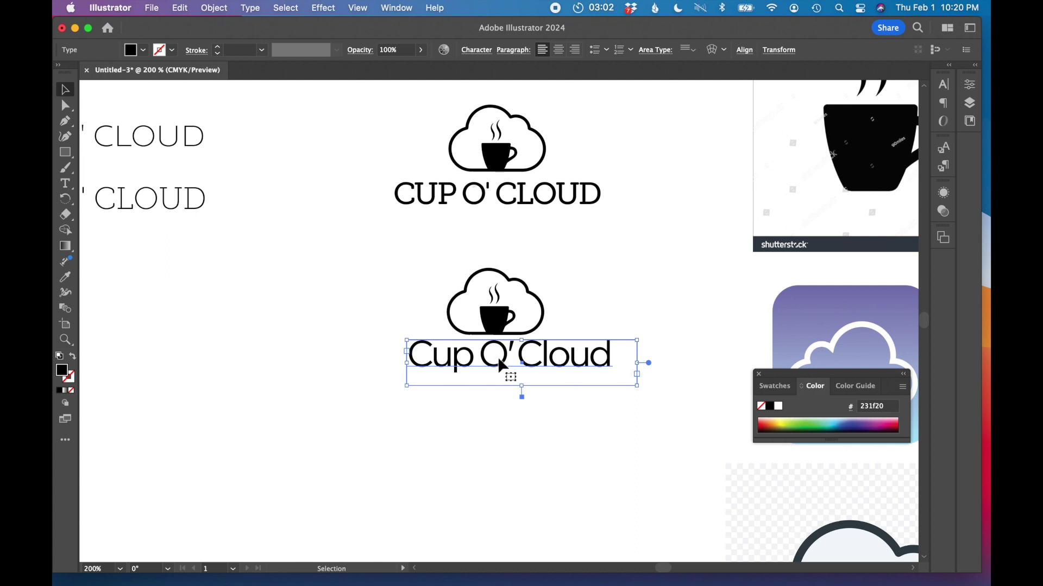
{"action": "left_click", "coordinate": [504, 328]}
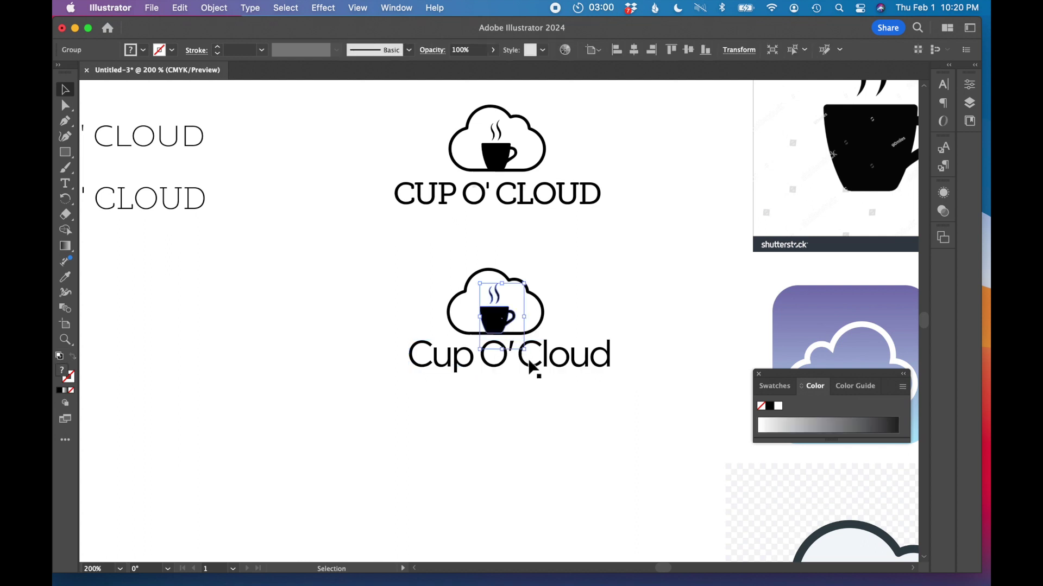
{"action": "left_click", "coordinate": [535, 368]}
{"action": "left_click", "coordinate": [500, 438]}
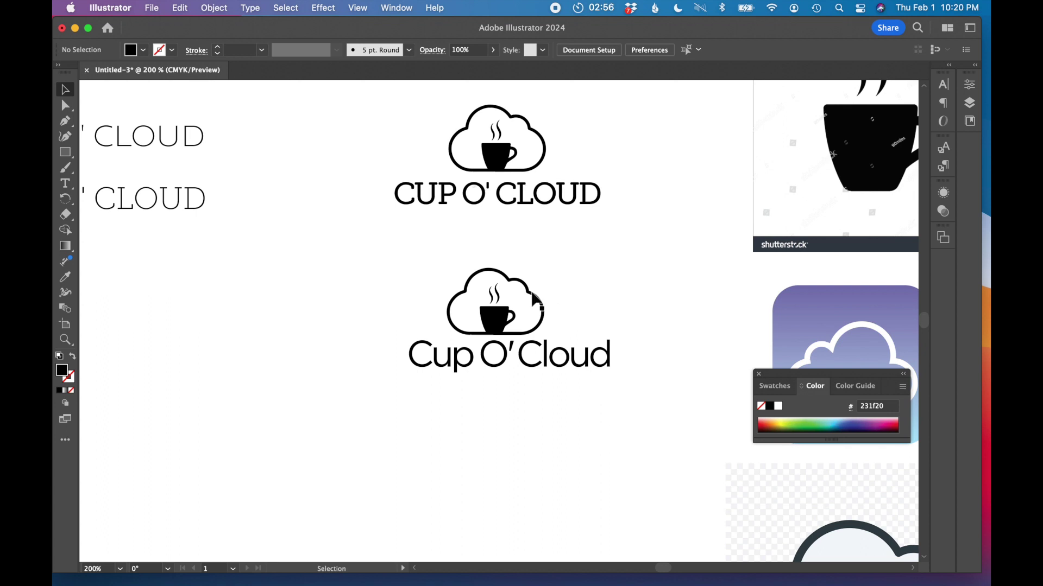
- Centre the lower cloud icon and nudge the Cup O'Cloud text into alignment beneath it
{"action": "left_click_drag", "start_coordinate": [584, 291], "coordinate": [419, 303]}
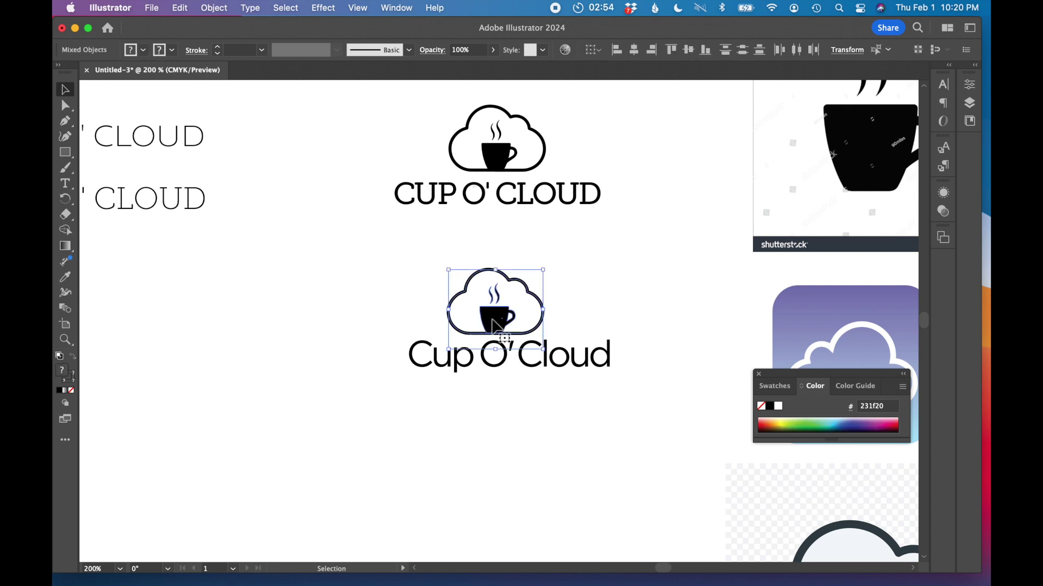
{"action": "left_click_drag", "start_coordinate": [495, 326], "coordinate": [509, 326]}
{"action": "left_click", "coordinate": [572, 401]}
{"action": "left_click", "coordinate": [551, 361]}
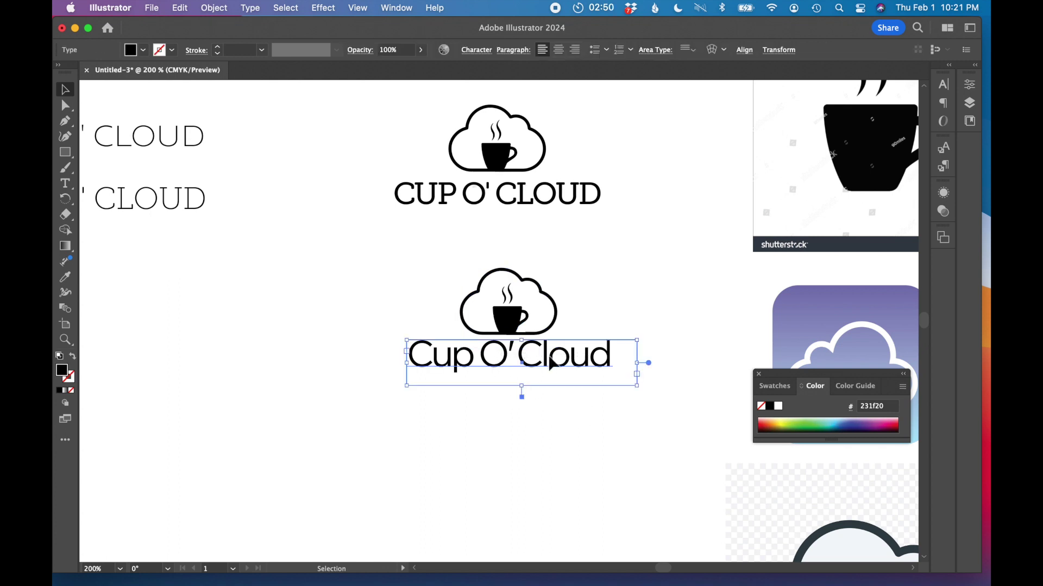
{"action": "left_click_drag", "start_coordinate": [550, 361], "coordinate": [549, 365]}
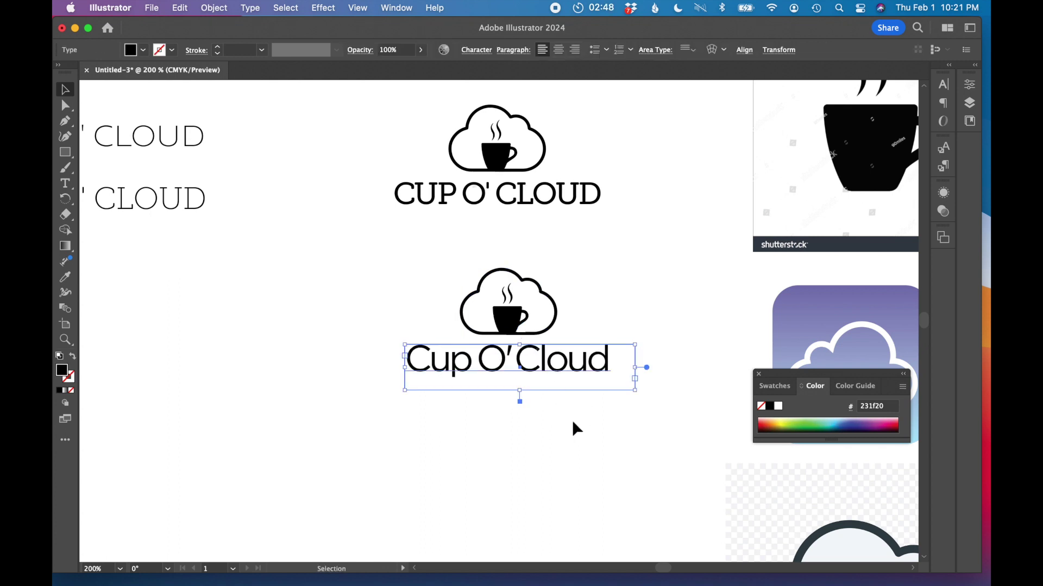
{"action": "left_click_drag", "start_coordinate": [581, 432], "coordinate": [430, 284]}
{"action": "scroll", "coordinate": [428, 274], "scroll_direction": "down", "scroll_amount": 1}
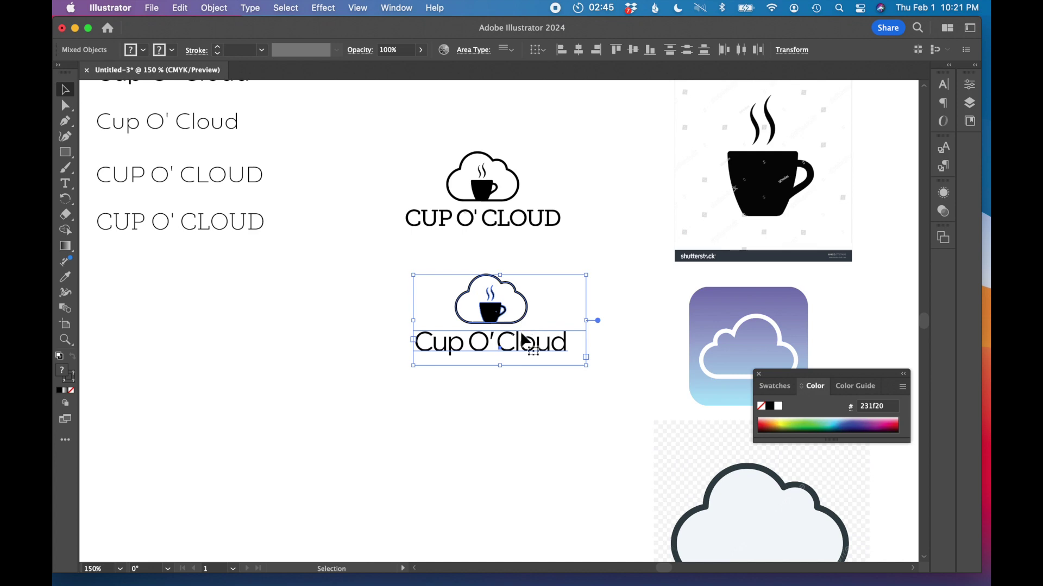
- Duplicate the second lockup below and colour its Cup O' Cloud text light teal (75cdd7)
{"action": "left_click_drag", "start_coordinate": [522, 341], "coordinate": [522, 476]}
{"action": "left_click", "coordinate": [525, 530]}
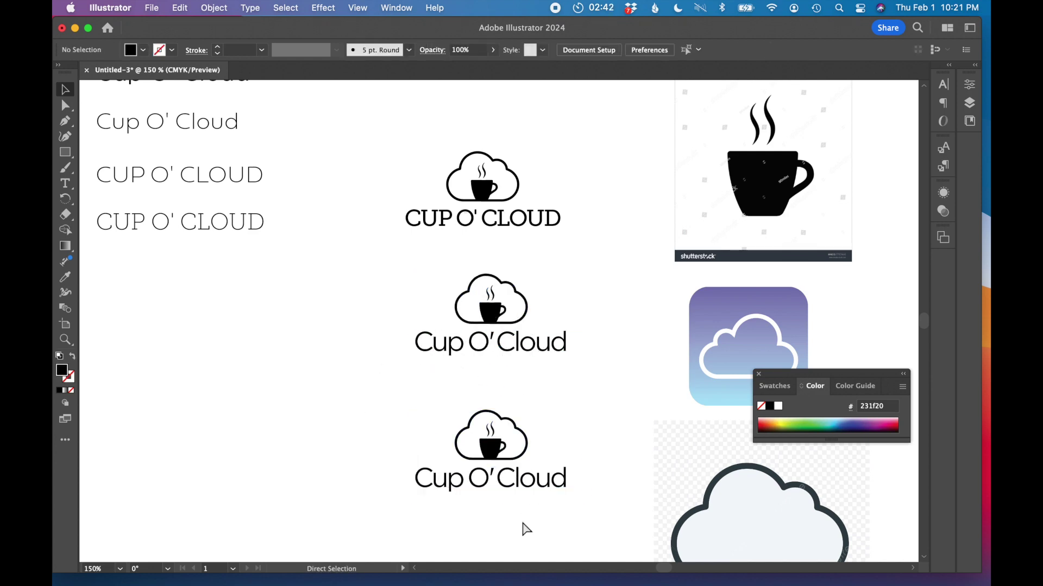
{"action": "key", "text": "super+equal"}
{"action": "key", "text": "super+equal"}
{"action": "scroll", "coordinate": [522, 521], "scroll_direction": "down", "scroll_amount": 5}
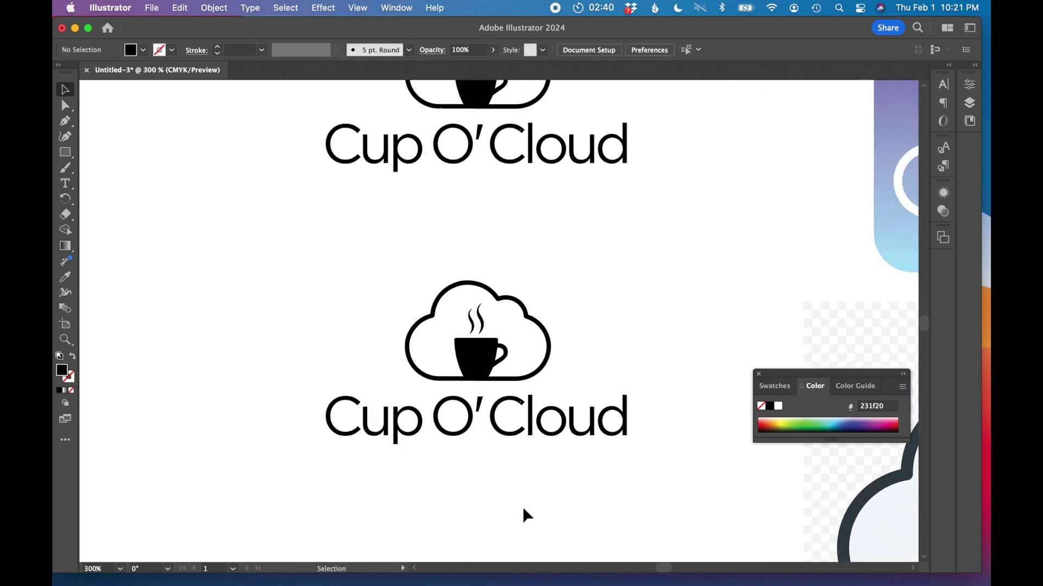
{"action": "scroll", "coordinate": [524, 510], "scroll_direction": "down", "scroll_amount": 2}
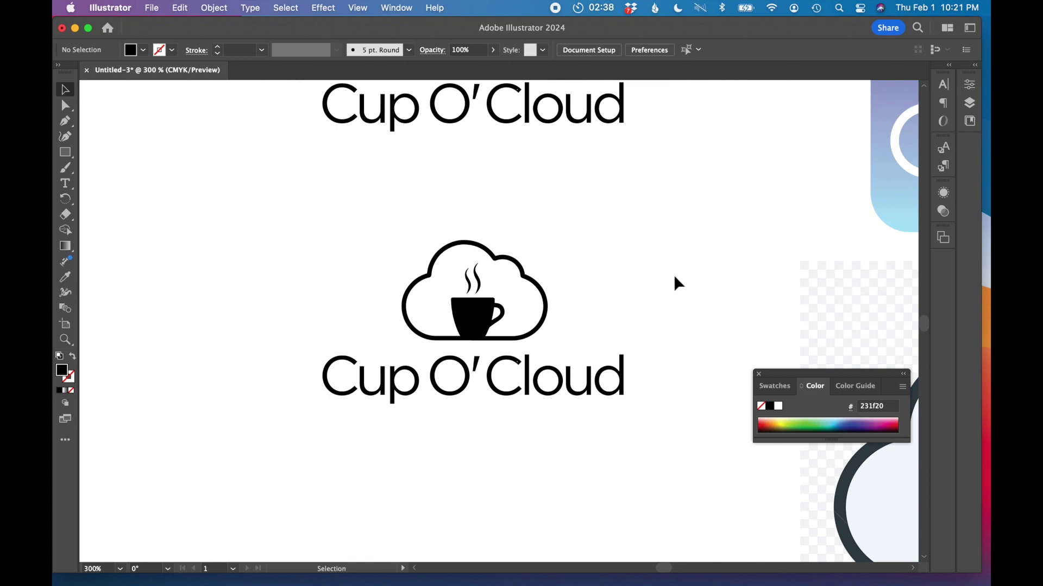
{"action": "left_click", "coordinate": [616, 393]}
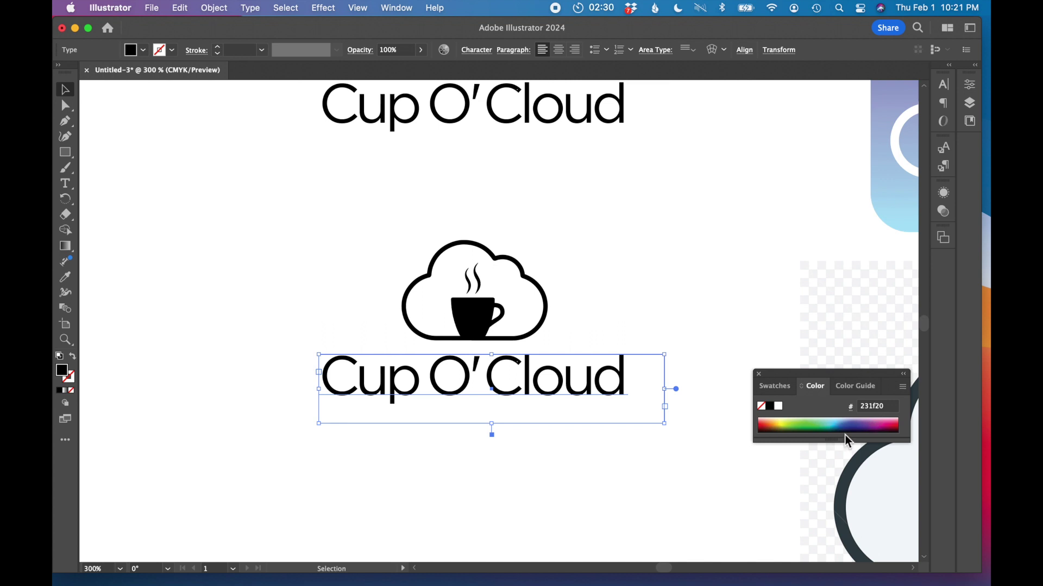
{"action": "left_click", "coordinate": [829, 425]}
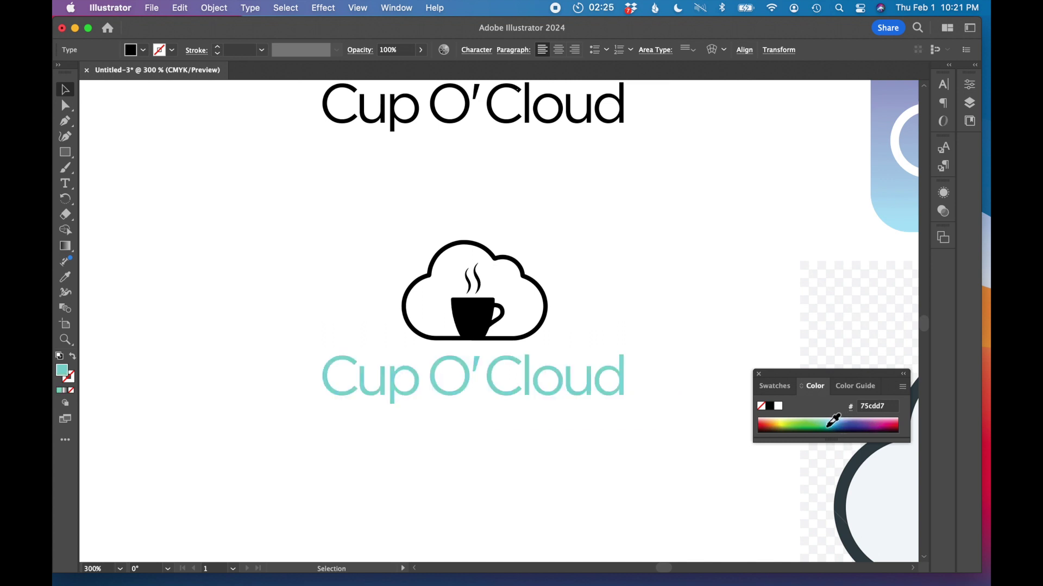
- Sample the text's teal onto the cloud and swap it to a teal outline
{"action": "left_click", "coordinate": [466, 241]}
{"action": "key", "text": "i"}
{"action": "left_click", "coordinate": [403, 367]}
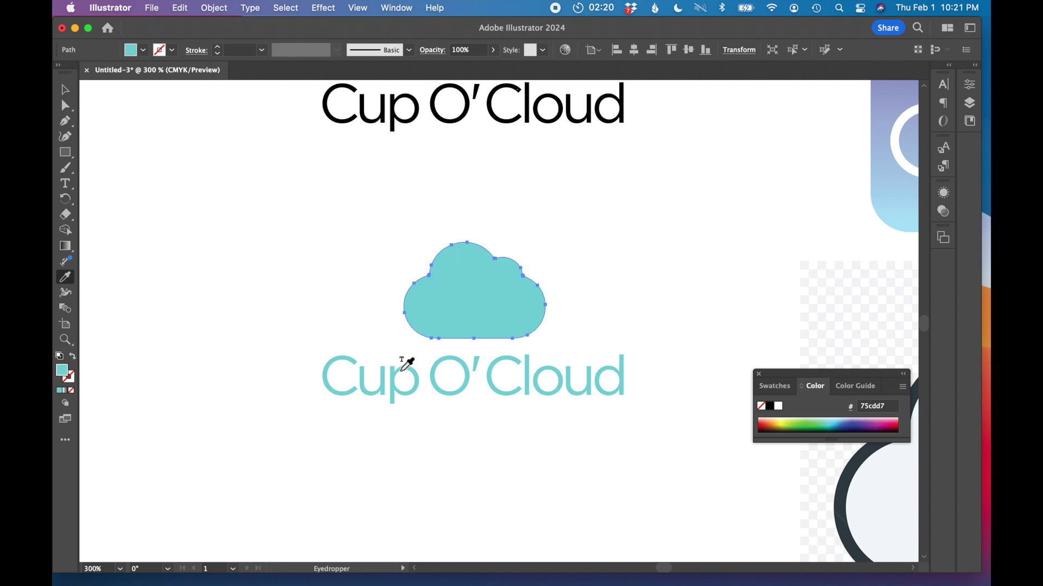
{"action": "key", "text": "shift+x"}
{"action": "key", "text": "v"}
- Give the coffee cup and its steam a mid grey fill
{"action": "left_click", "coordinate": [478, 317]}
{"action": "left_click", "coordinate": [65, 105]}
{"action": "left_click", "coordinate": [477, 307]}
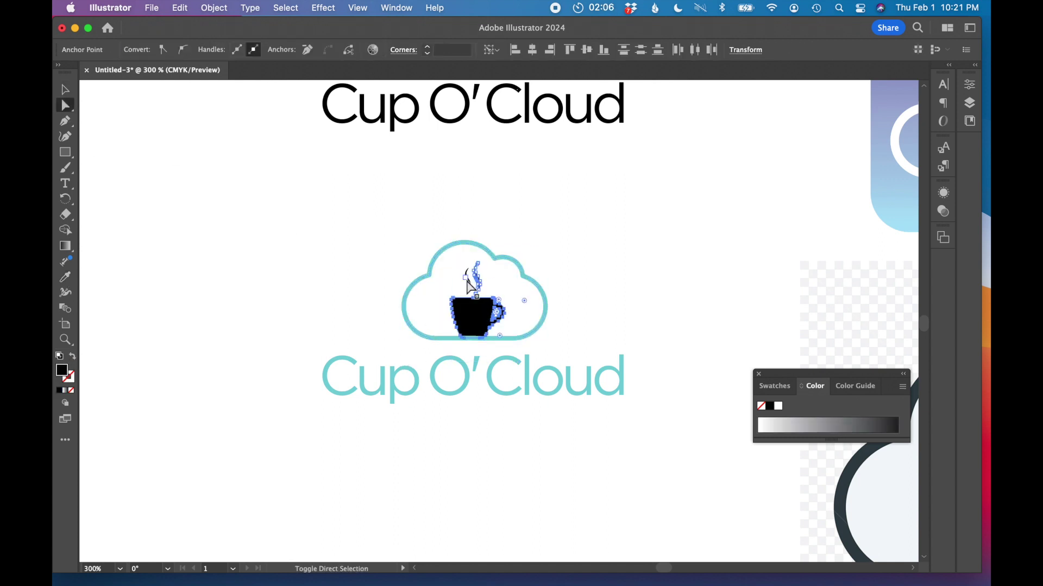
{"action": "left_click", "coordinate": [801, 425]}
{"action": "left_click_drag", "start_coordinate": [801, 425], "coordinate": [848, 422]}
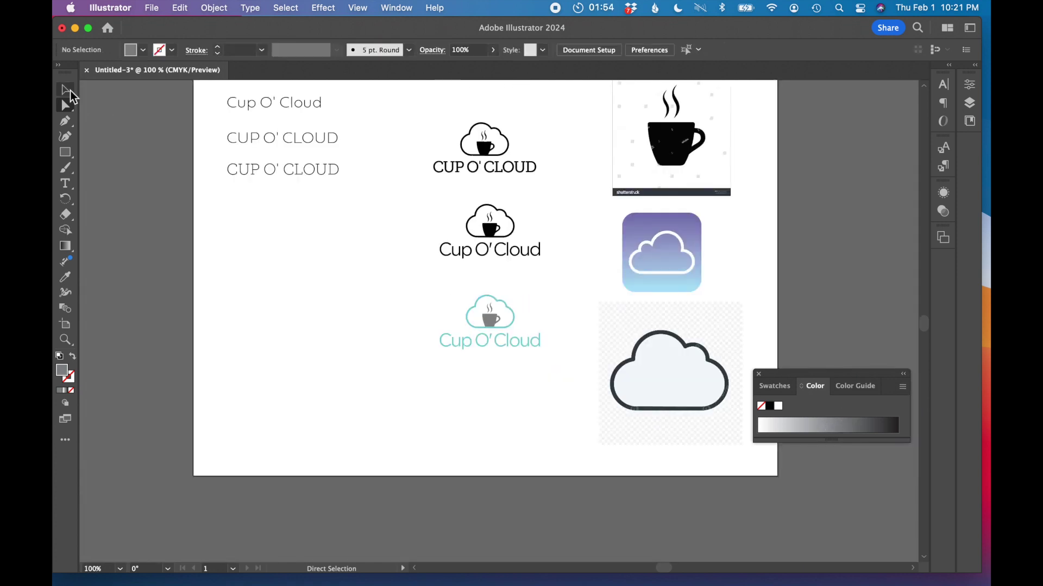
{"action": "left_click", "coordinate": [65, 89]}
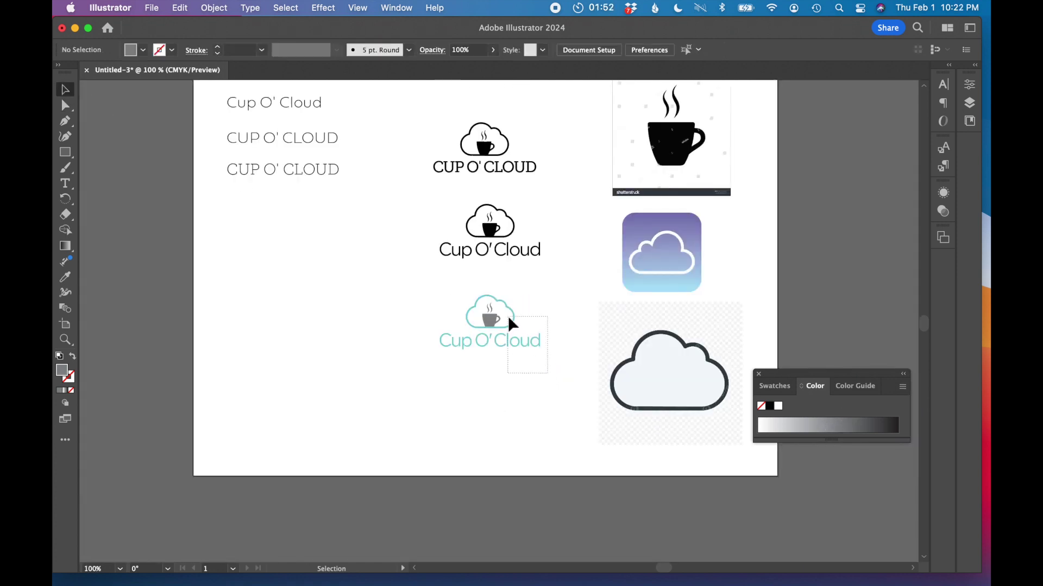
- Draw a small square left of the logo and fill it with darker teal 008a94
{"action": "left_click_drag", "start_coordinate": [509, 319], "coordinate": [509, 317]}
{"action": "left_click", "coordinate": [516, 408]}
{"action": "left_click", "coordinate": [517, 341]}
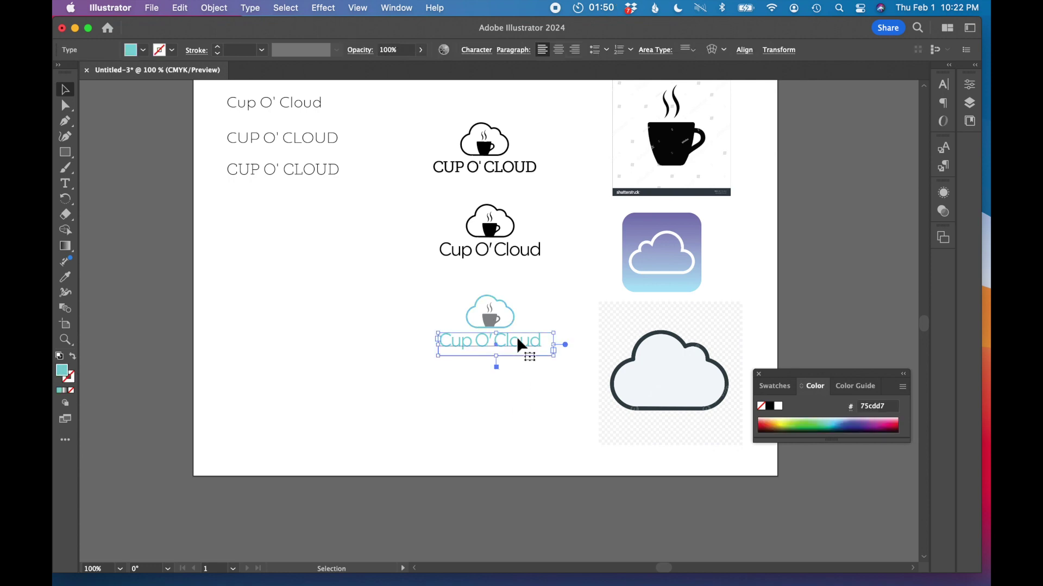
{"action": "key", "text": "super+equal"}
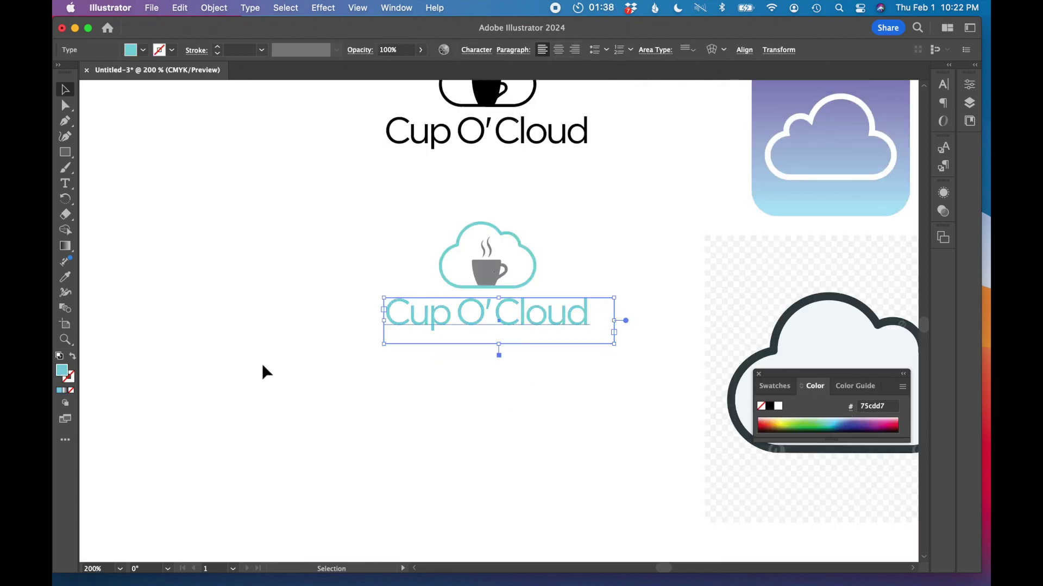
{"action": "left_click", "coordinate": [203, 365]}
{"action": "left_click", "coordinate": [66, 153]}
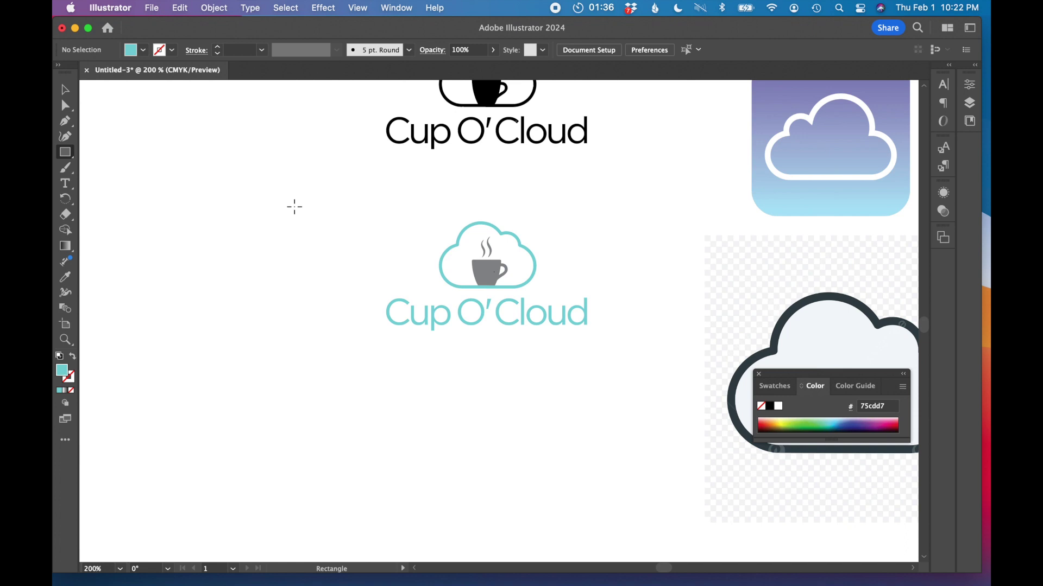
{"action": "left_click_drag", "start_coordinate": [294, 204], "coordinate": [327, 238]}
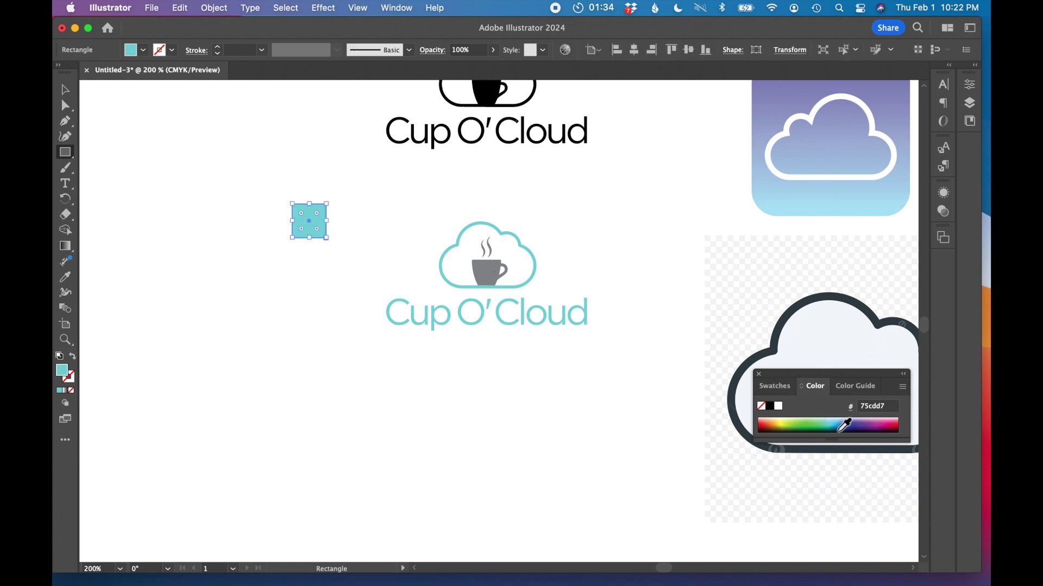
{"action": "mouse_move", "coordinate": [828, 427]}
{"action": "left_mouse_down"}
{"action": "mouse_move", "coordinate": [845, 421]}
{"action": "mouse_move", "coordinate": [836, 425]}
{"action": "left_mouse_up"}
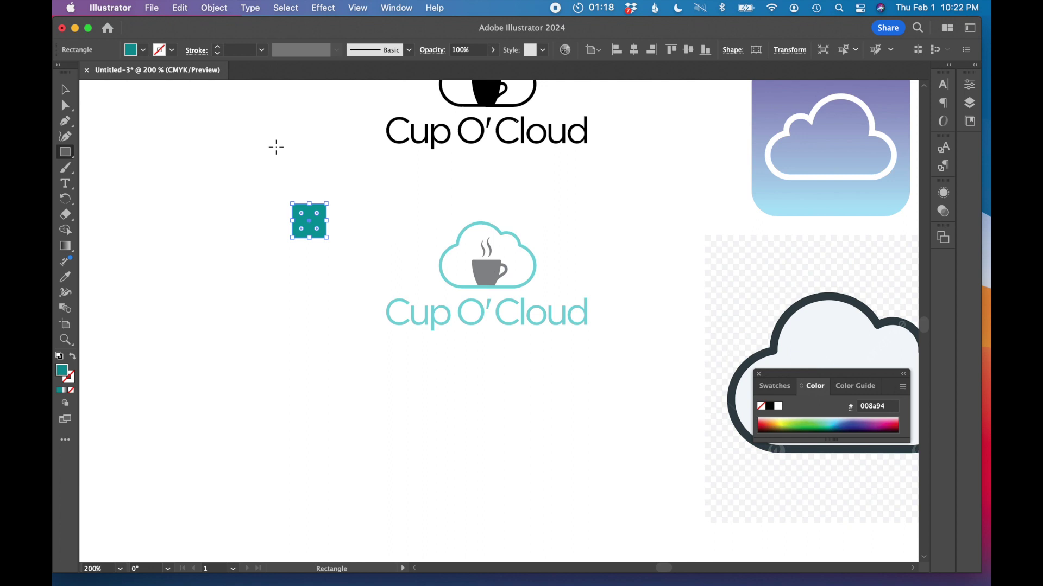
- Apply the square's 008a94 teal to the title text and the cloud outline
{"action": "key", "text": "v"}
{"action": "left_click", "coordinate": [372, 336]}
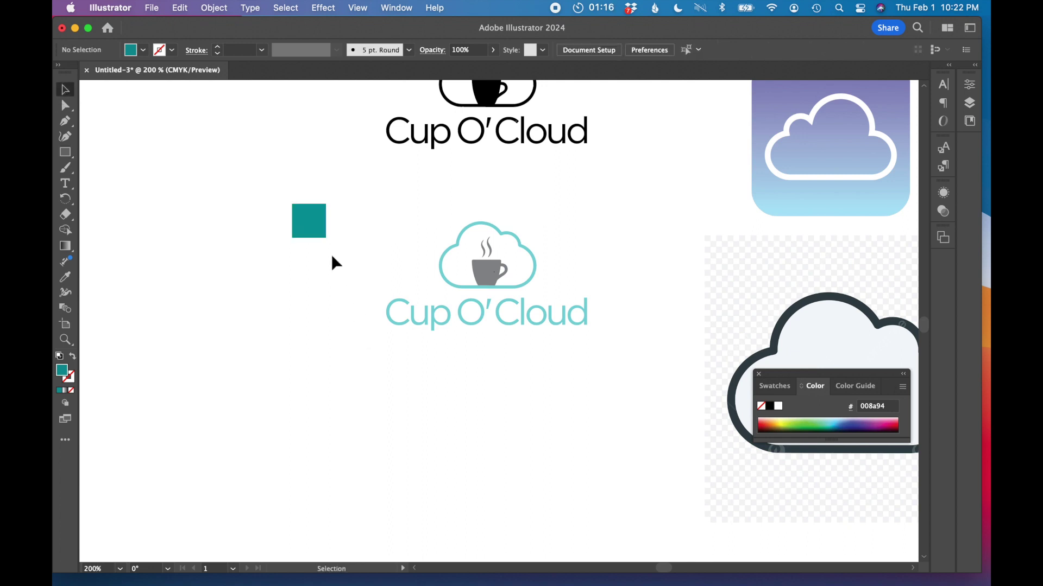
{"action": "left_click", "coordinate": [318, 233]}
{"action": "left_click", "coordinate": [458, 310]}
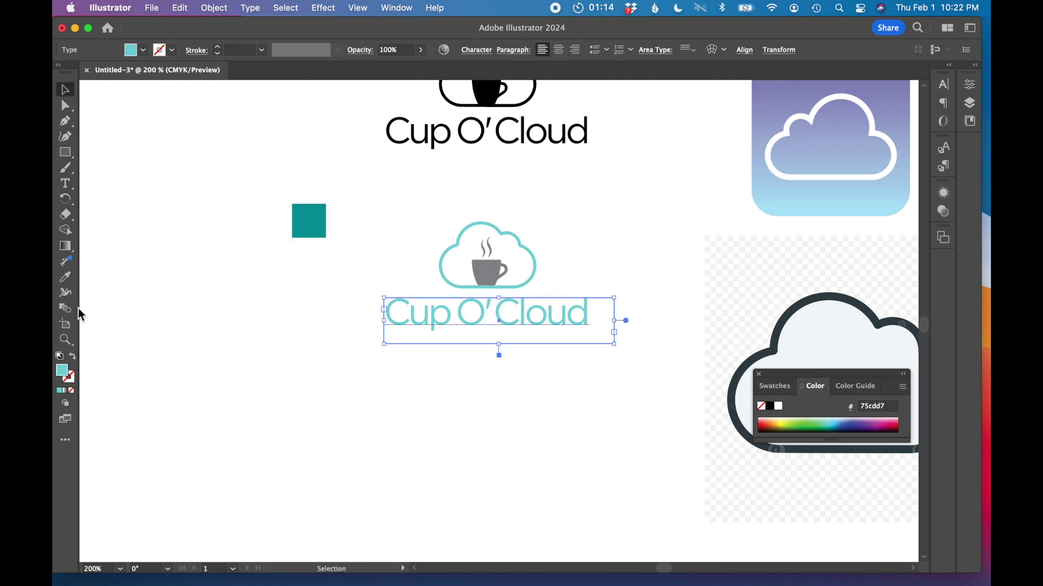
{"action": "left_click", "coordinate": [65, 277]}
{"action": "left_click", "coordinate": [321, 220]}
{"action": "left_click", "coordinate": [72, 356]}
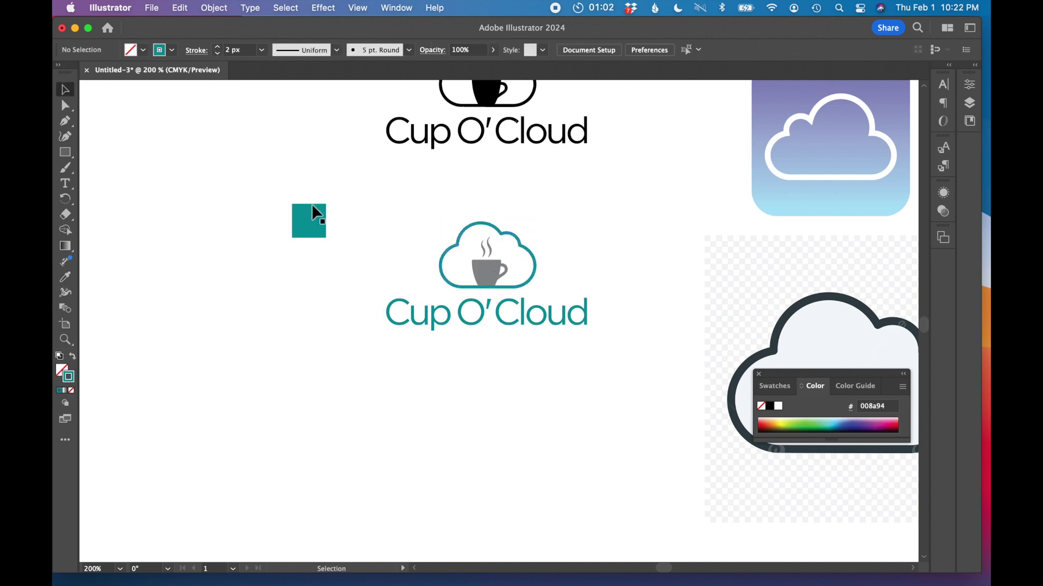
{"action": "key", "text": "a"}
- Select the cup with its steam and view colour suggestions for the artwork
{"action": "left_click", "coordinate": [482, 281]}
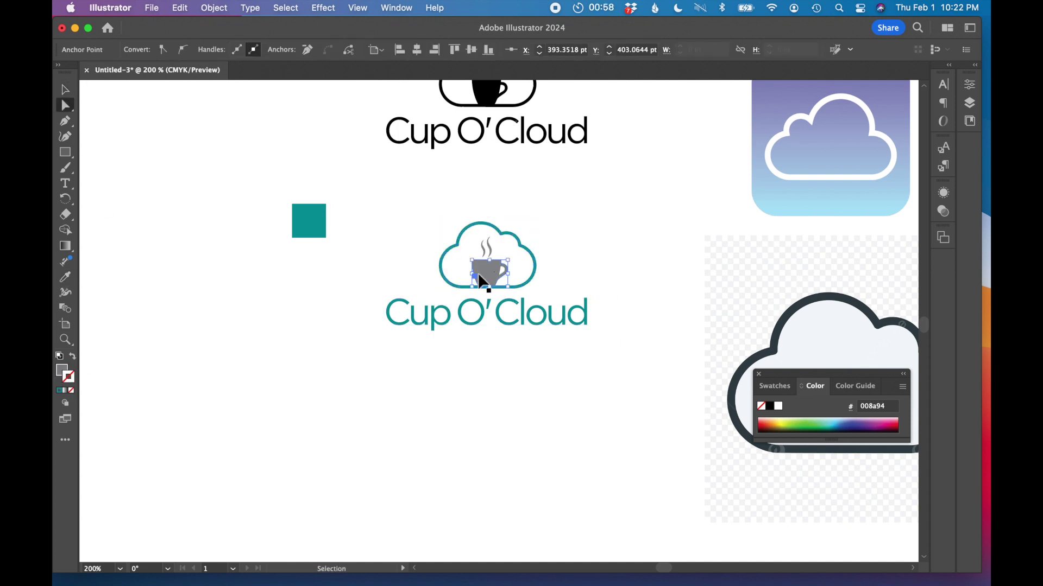
{"action": "key", "text": "super+equal"}
{"action": "left_click", "coordinate": [516, 284], "text": "shift"}
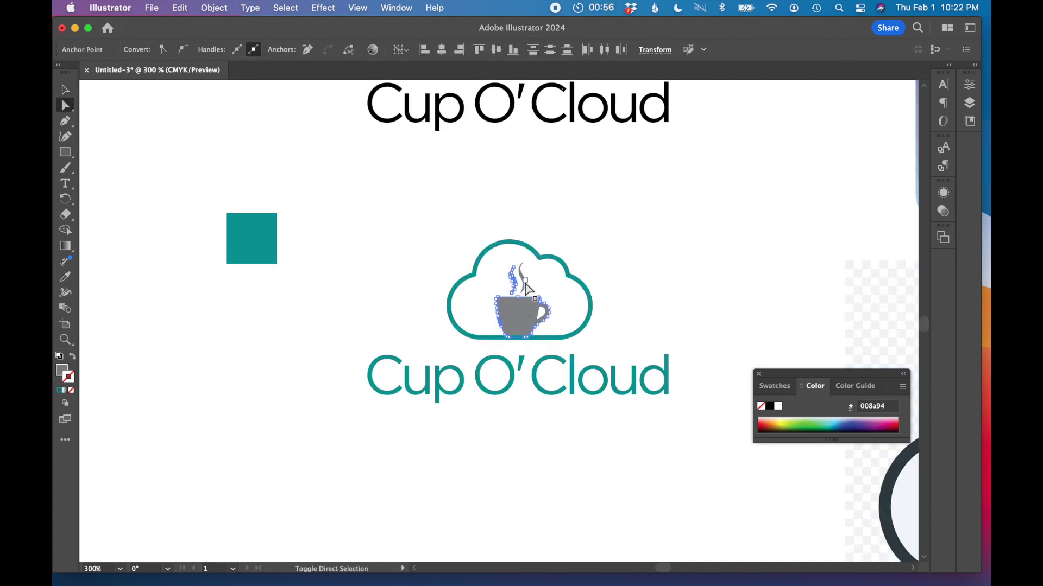
{"action": "left_click", "coordinate": [855, 385]}
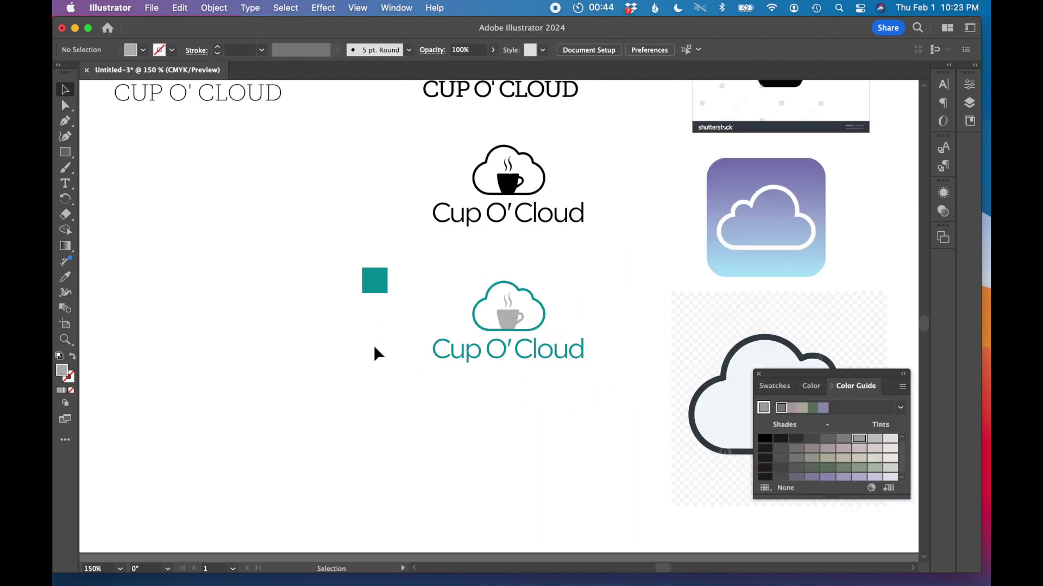
- Move the reference images off the artboard to the right and the four font samples to the left
{"action": "key", "text": "super+1"}
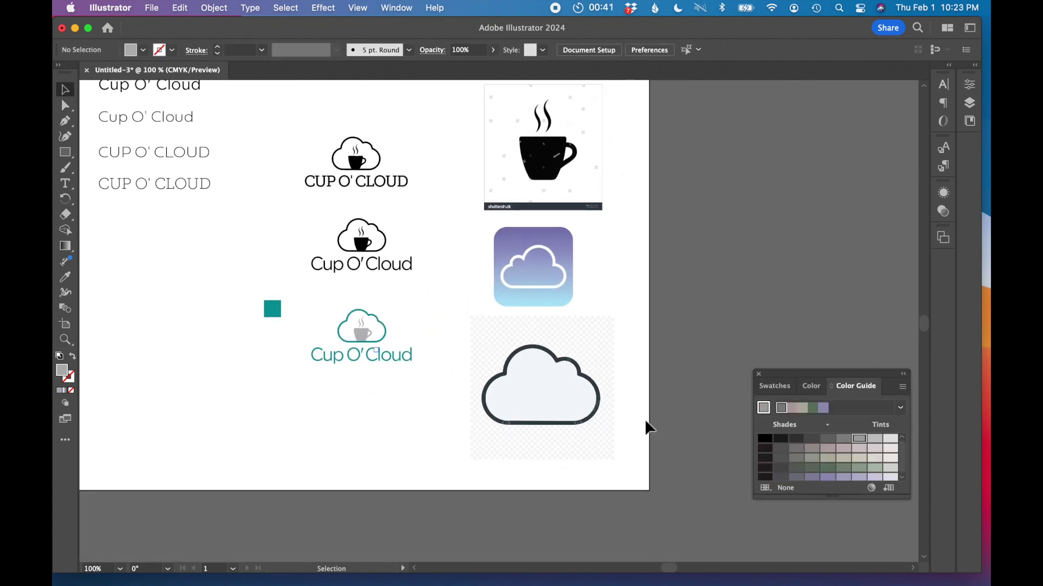
{"action": "left_click", "coordinate": [491, 106]}
{"action": "left_click_drag", "start_coordinate": [531, 165], "coordinate": [778, 165]}
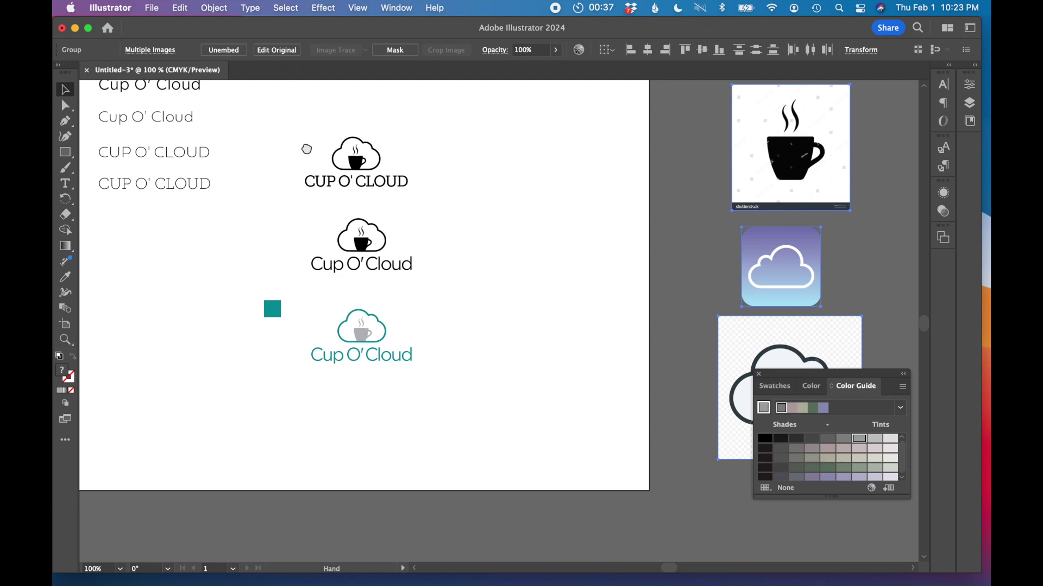
{"action": "left_click_drag", "start_coordinate": [305, 147], "coordinate": [424, 224]}
{"action": "left_click_drag", "start_coordinate": [197, 137], "coordinate": [395, 309]}
{"action": "left_click_drag", "start_coordinate": [309, 254], "coordinate": [109, 252]}
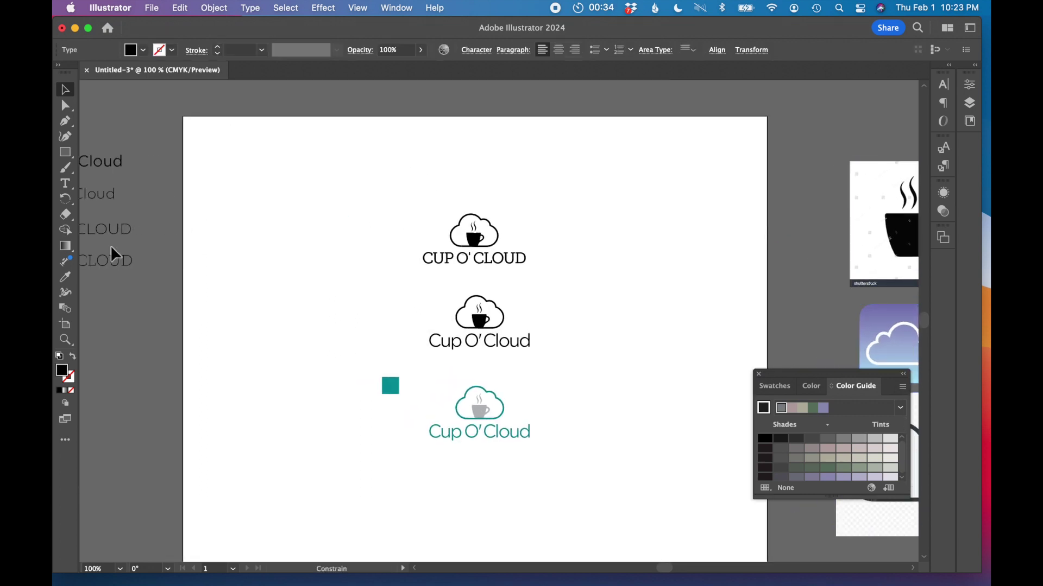
- Move the teal square and the two black logos off the artboard, then select the teal logo
{"action": "left_click_drag", "start_coordinate": [390, 385], "coordinate": [116, 395]}
{"action": "left_click_drag", "start_coordinate": [413, 207], "coordinate": [513, 366]}
{"action": "left_click_drag", "start_coordinate": [472, 246], "coordinate": [217, 263]}
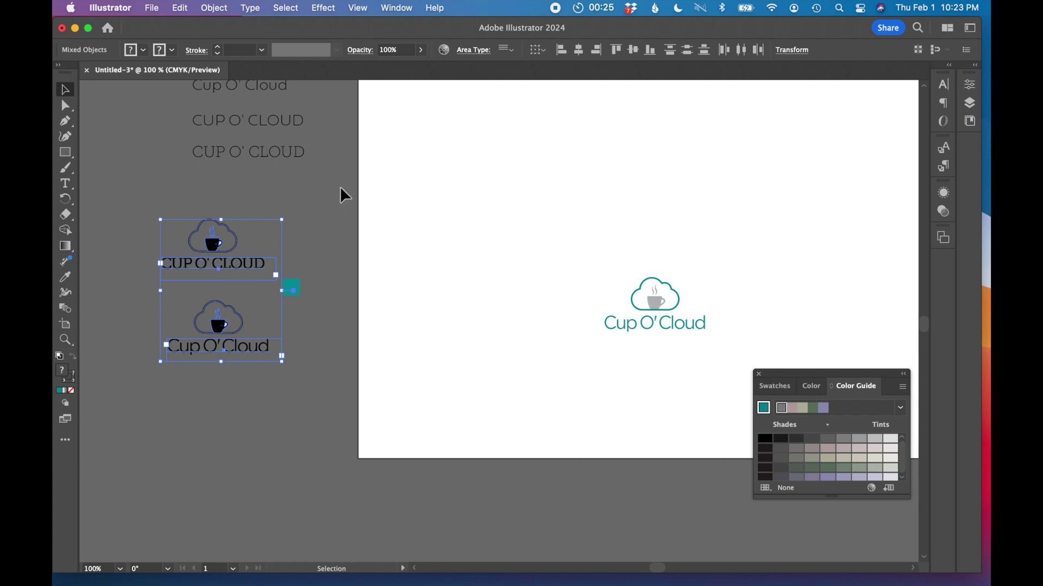
{"action": "left_click", "coordinate": [584, 173]}
{"action": "scroll", "coordinate": [585, 173], "scroll_direction": "right", "scroll_amount": 5}
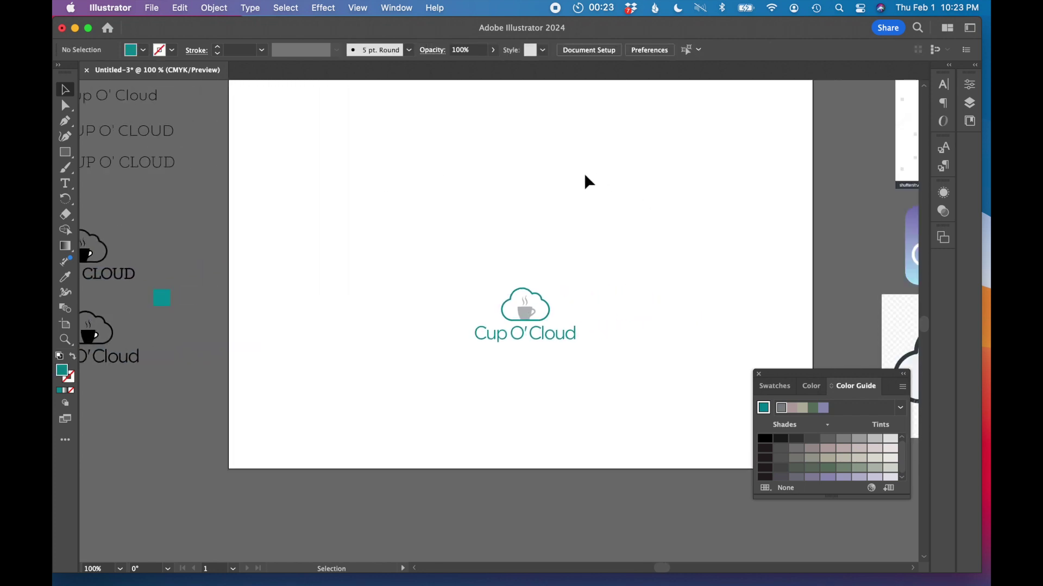
{"action": "left_click", "coordinate": [542, 336]}
{"action": "scroll", "coordinate": [543, 348], "scroll_direction": "up", "scroll_amount": 3}
{"action": "left_click", "coordinate": [640, 272]}
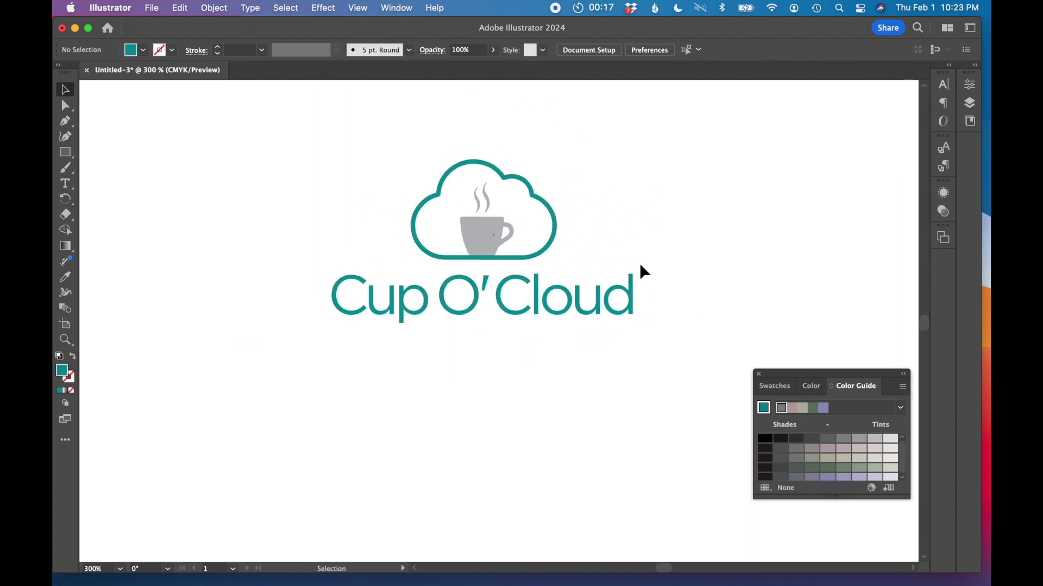
{"action": "scroll", "coordinate": [640, 266], "scroll_direction": "up", "scroll_amount": 3}
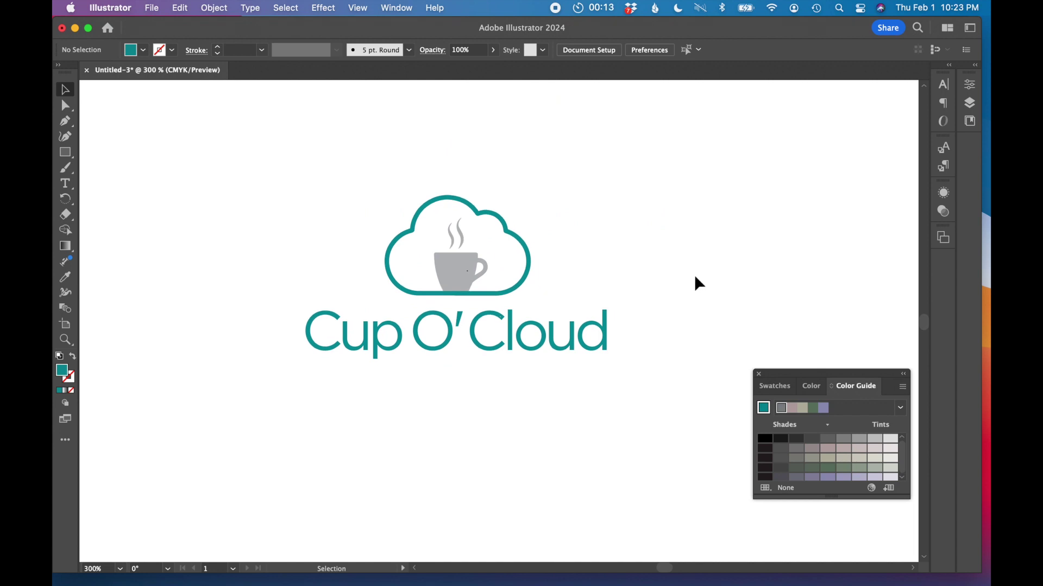
{"action": "mouse_move", "coordinate": [791, 565]}
{"action": "left_click", "coordinate": [798, 543]}
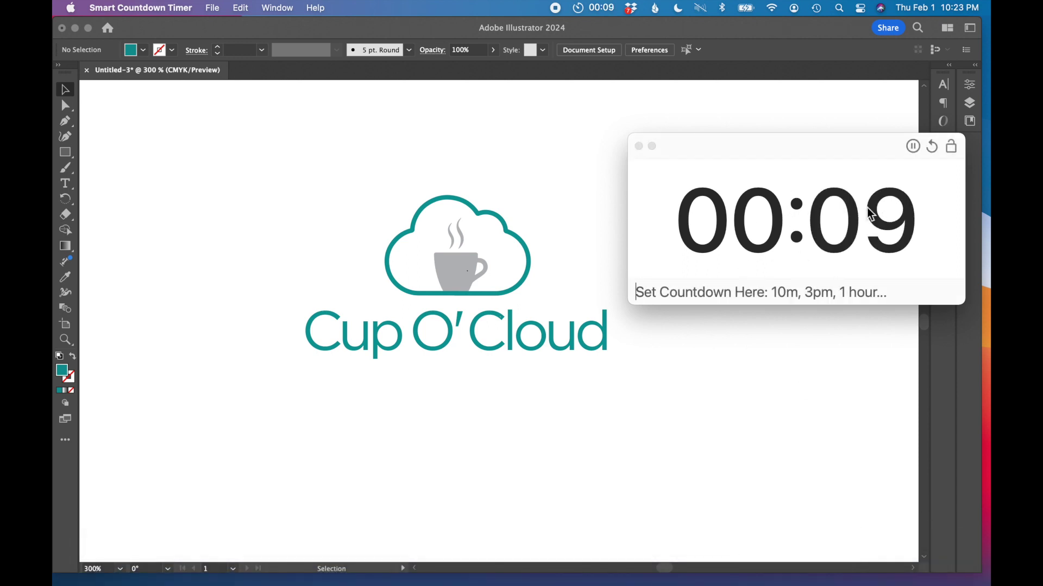
{"action": "left_click", "coordinate": [639, 146]}
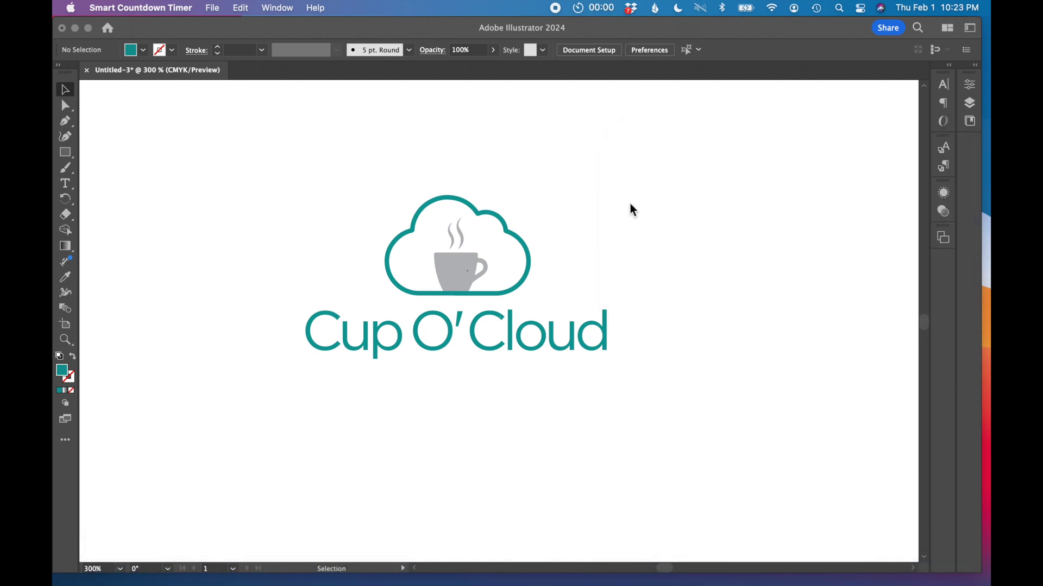